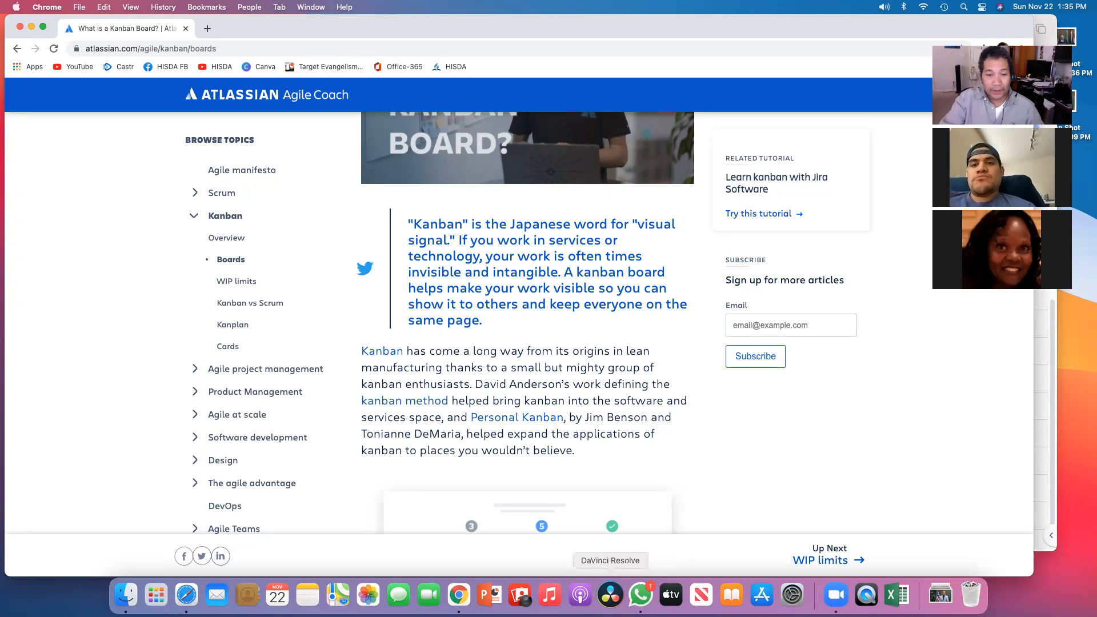
Step: Open a new tab and load the Target Evangelism Trello board from the address bar's suggestion
{"action": "left_click", "coordinate": [206, 29]}
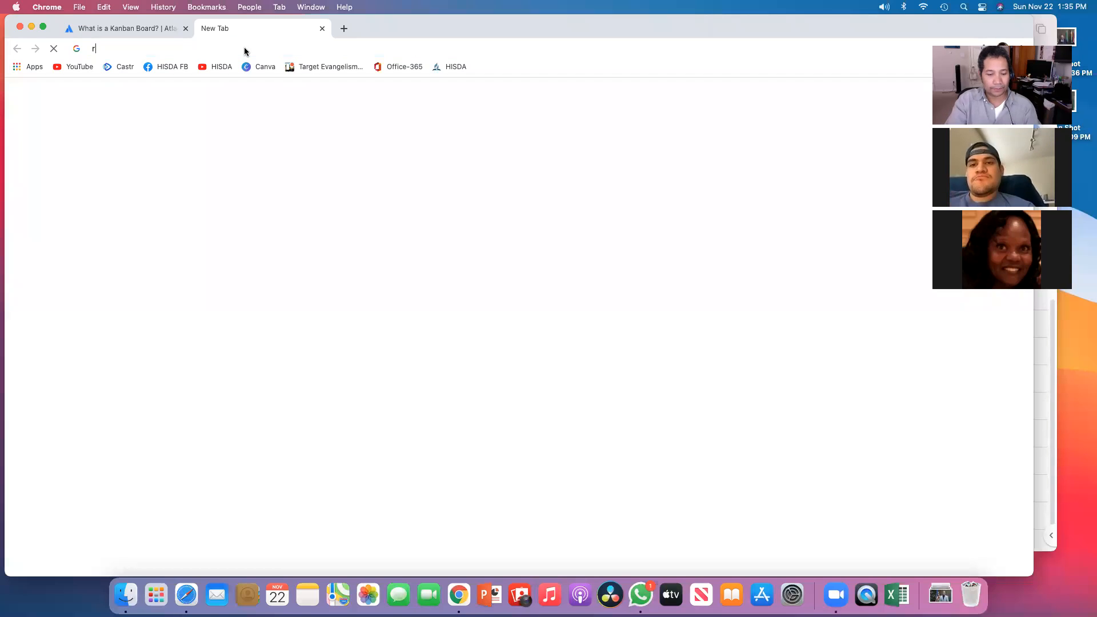
{"action": "type", "text": "tre"}
{"action": "key", "text": "BackSpace"}
{"action": "key", "text": "BackSpace"}
{"action": "key", "text": "BackSpace"}
{"action": "key", "text": "BackSpace"}
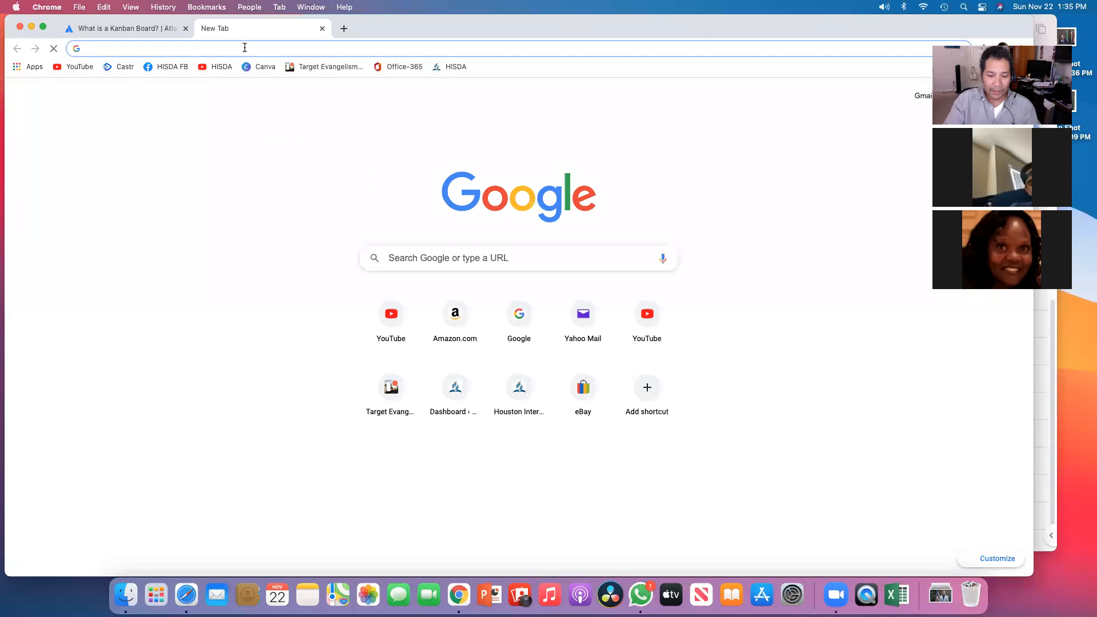
{"action": "key", "text": "BackSpace"}
{"action": "key", "text": "BackSpace"}
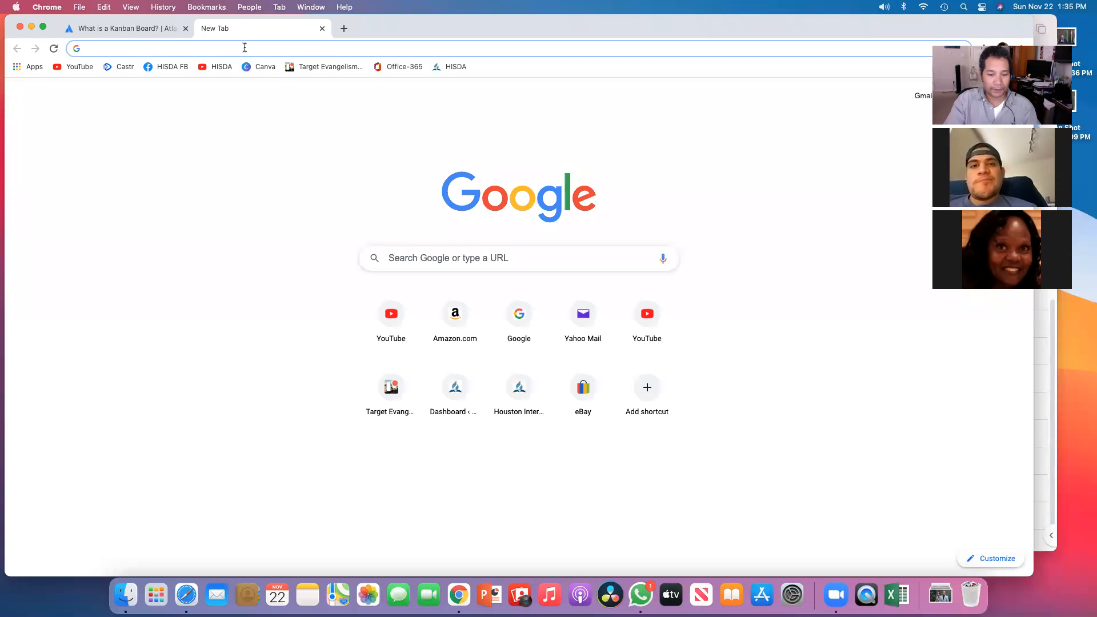
{"action": "type", "text": "tre"}
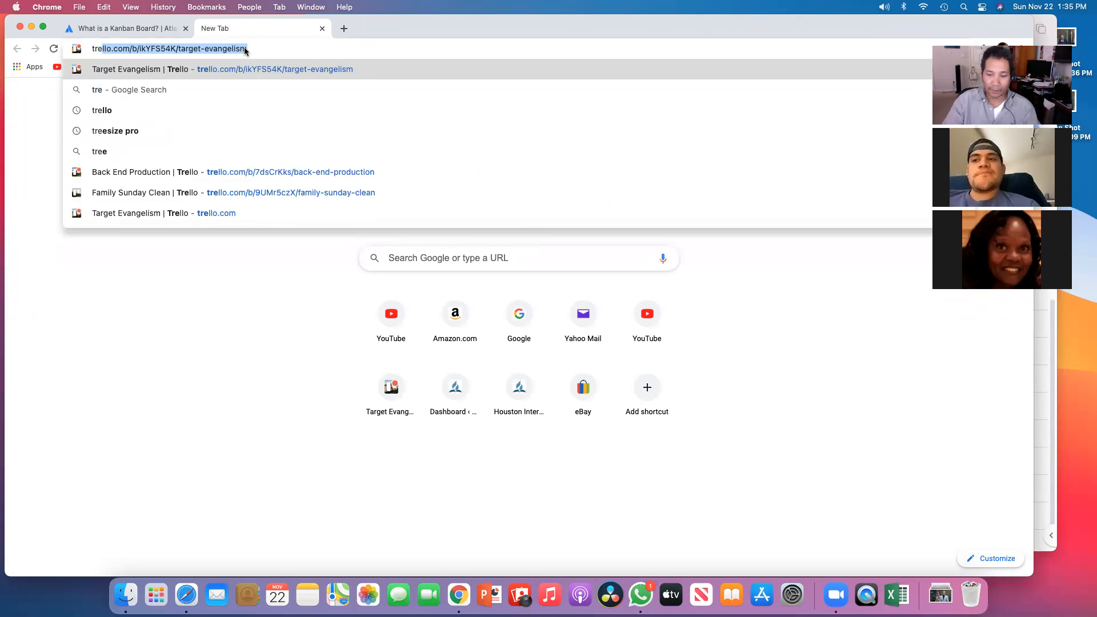
{"action": "key", "text": "Right"}
{"action": "key", "text": "Return"}
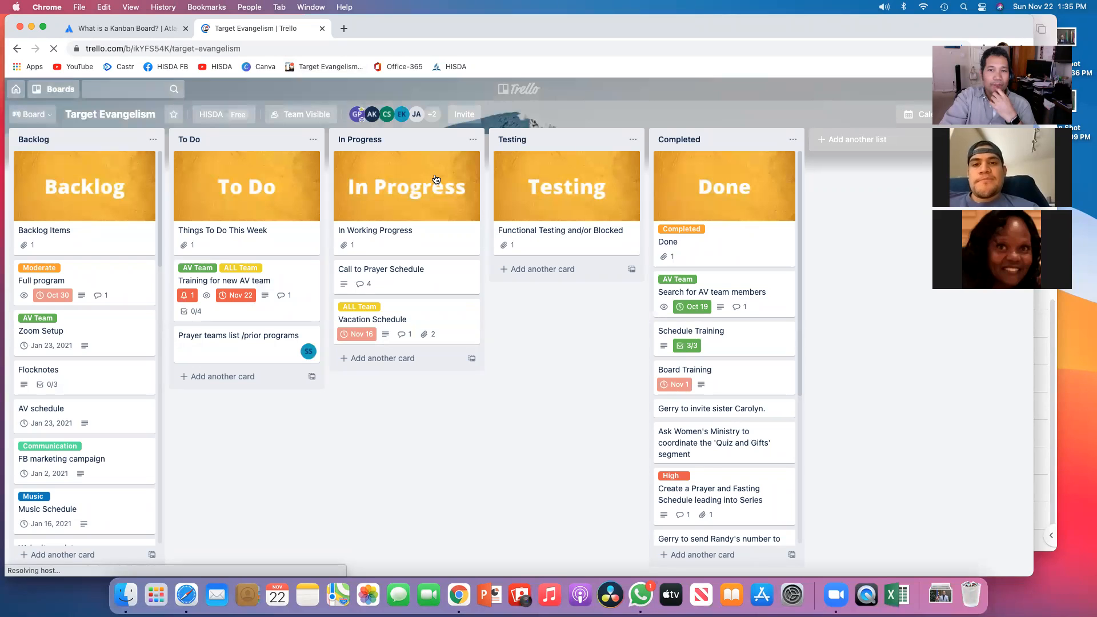
Step: Resize the browser window, browse the Backlog list, and open the Purchase Gifts and Prizes card to read its details
{"action": "left_click_drag", "start_coordinate": [1035, 326], "coordinate": [906, 314]}
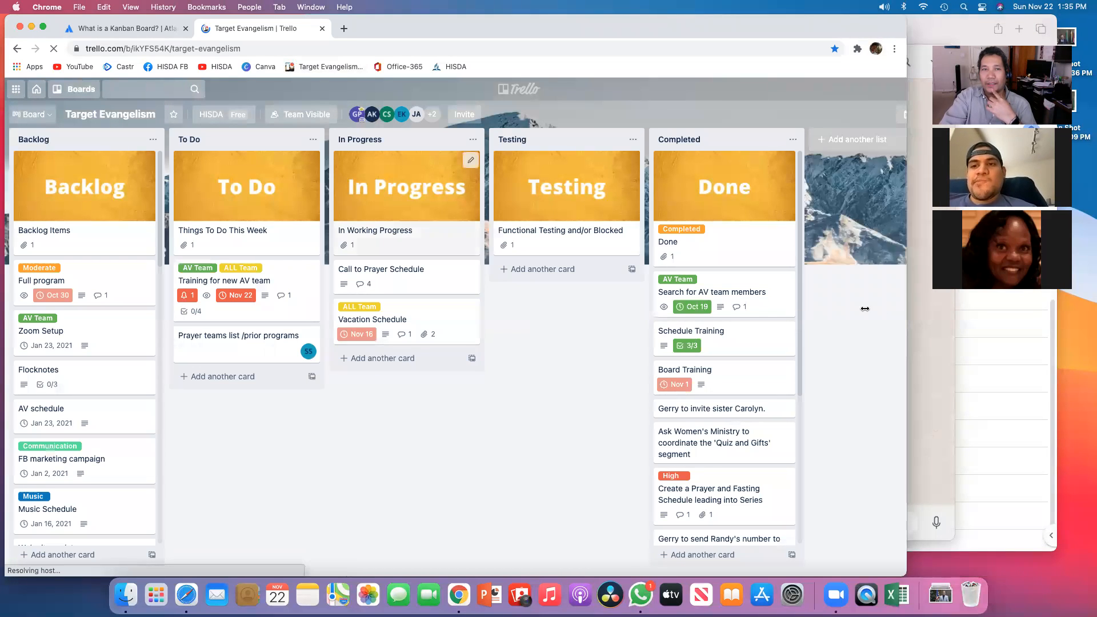
{"action": "left_click_drag", "start_coordinate": [697, 33], "coordinate": [709, 29]}
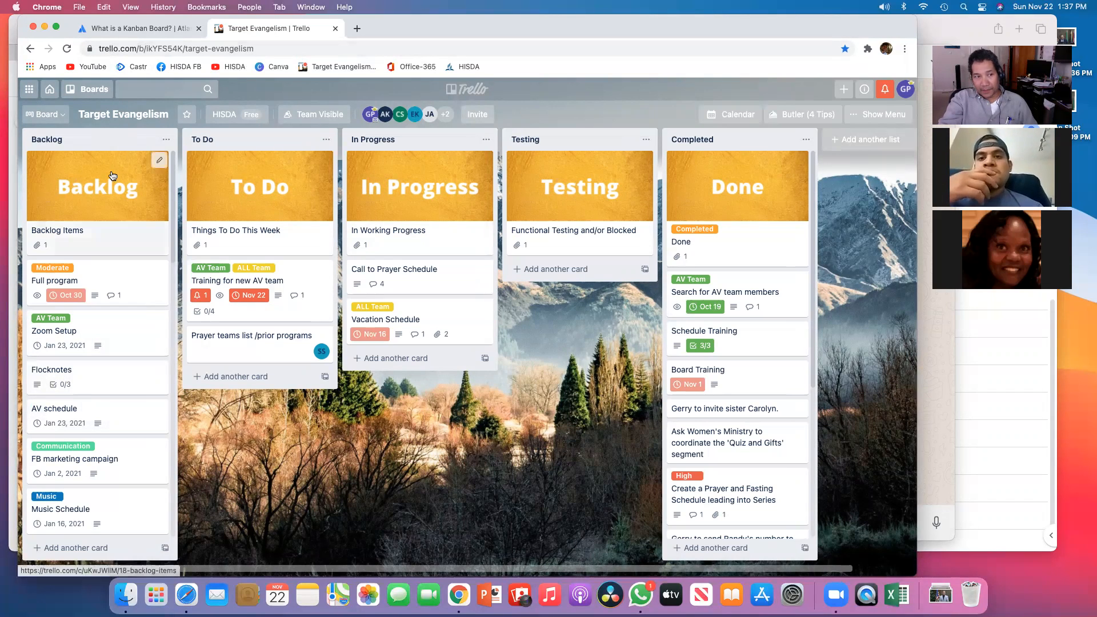
{"action": "scroll", "coordinate": [87, 294], "scroll_direction": "down", "scroll_amount": 10}
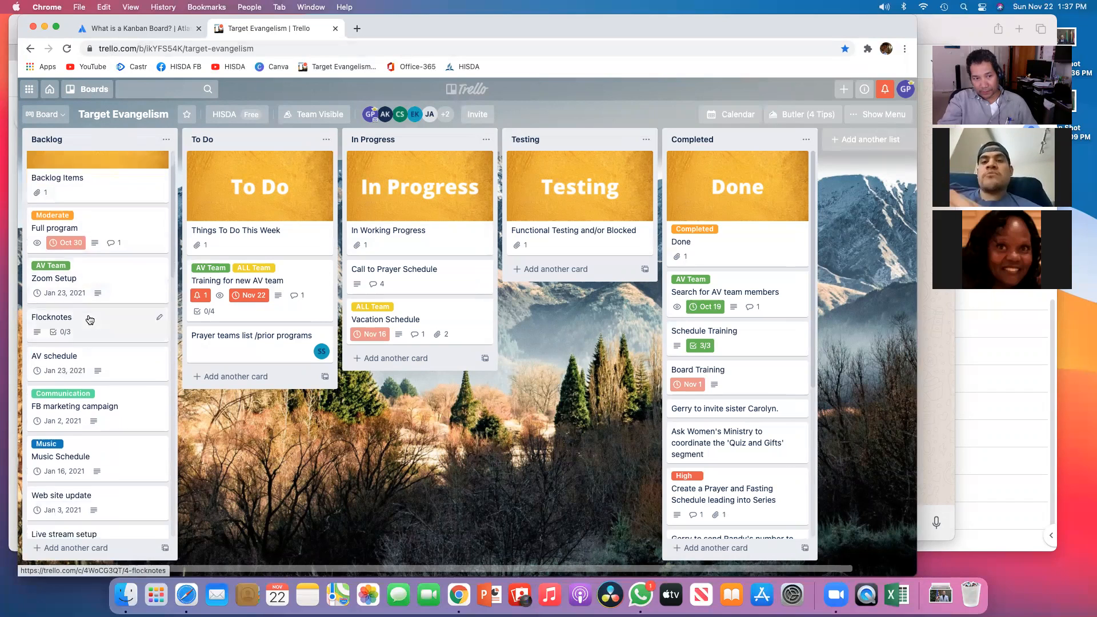
{"action": "scroll", "coordinate": [89, 318], "scroll_direction": "down", "scroll_amount": 10}
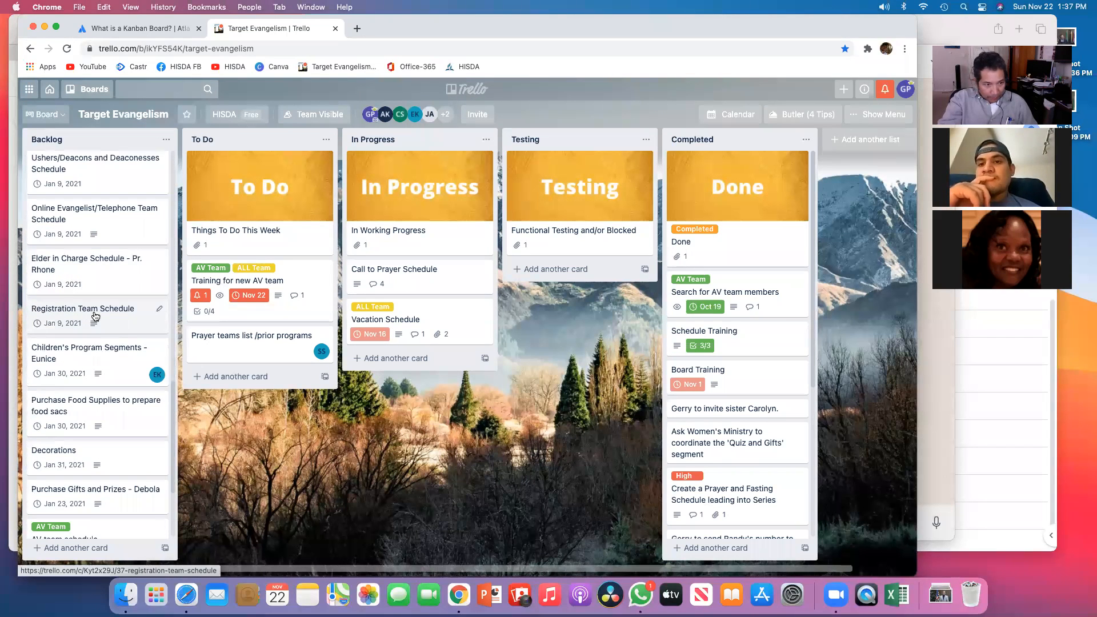
{"action": "scroll", "coordinate": [87, 319], "scroll_direction": "down", "scroll_amount": 5}
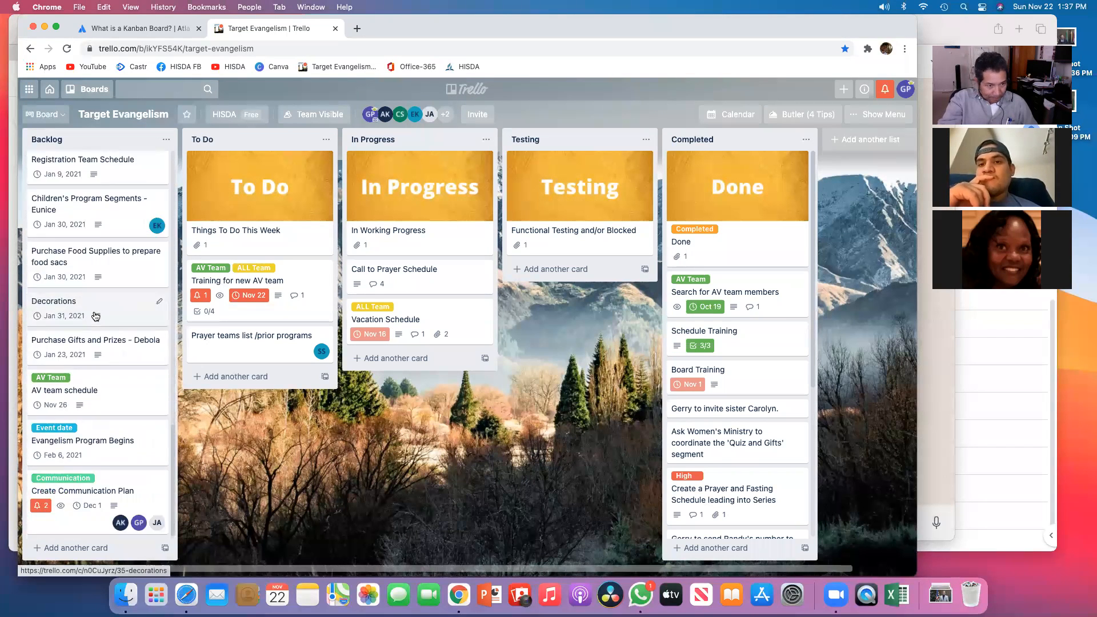
{"action": "left_click", "coordinate": [117, 343]}
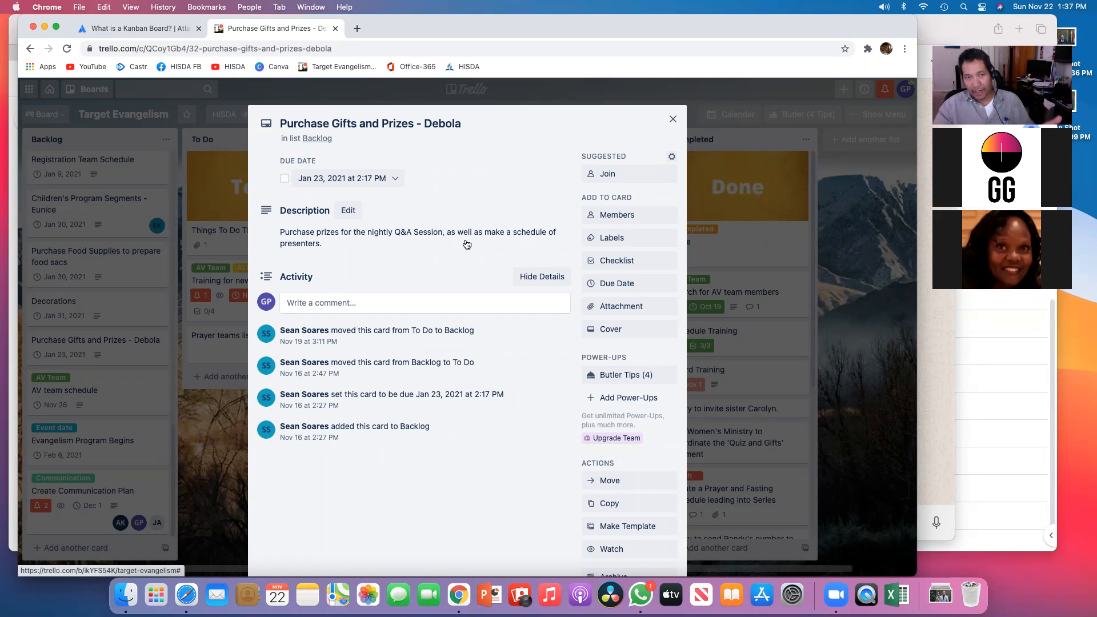
{"action": "scroll", "coordinate": [467, 245], "scroll_direction": "down", "scroll_amount": 4}
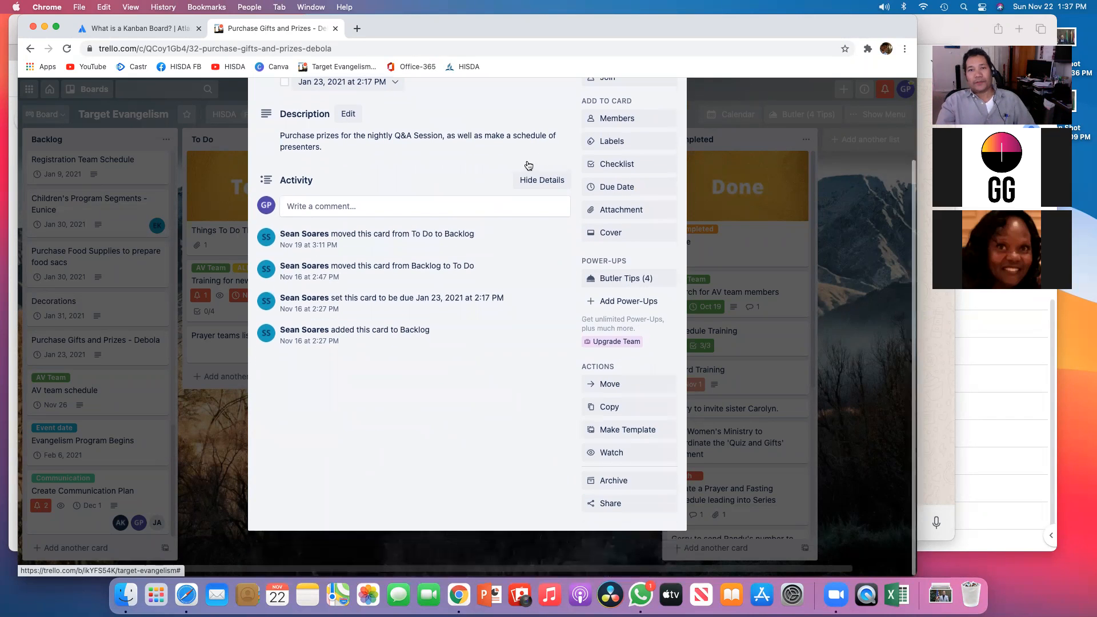
{"action": "scroll", "coordinate": [514, 200], "scroll_direction": "up", "scroll_amount": 2}
{"action": "left_click", "coordinate": [672, 86]}
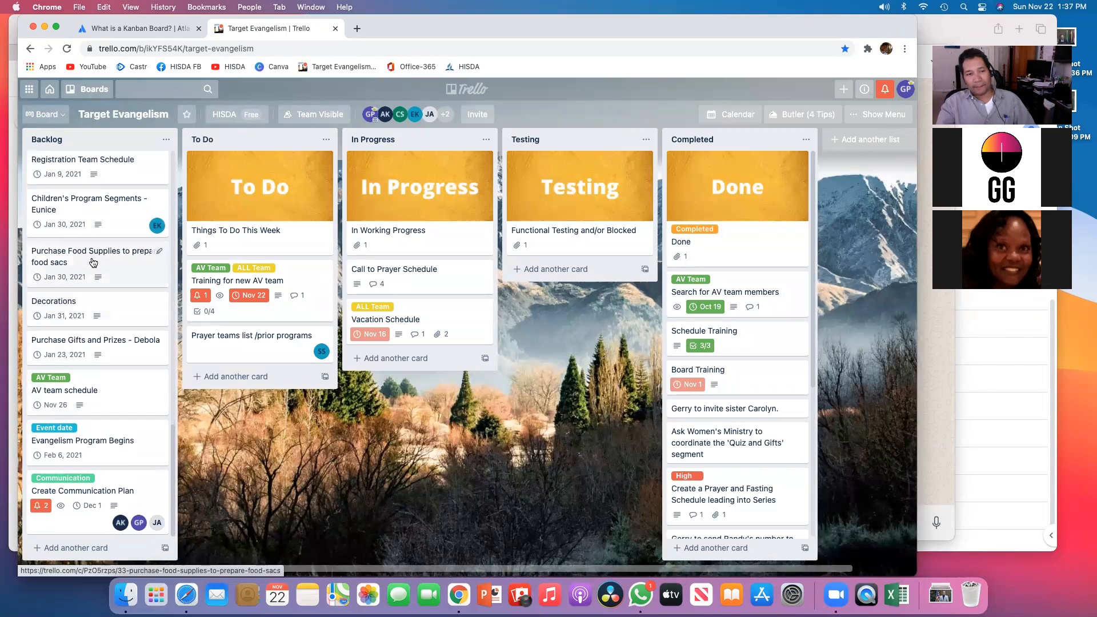
{"action": "scroll", "coordinate": [86, 285], "scroll_direction": "up", "scroll_amount": 10}
{"action": "scroll", "coordinate": [91, 280], "scroll_direction": "up", "scroll_amount": 8}
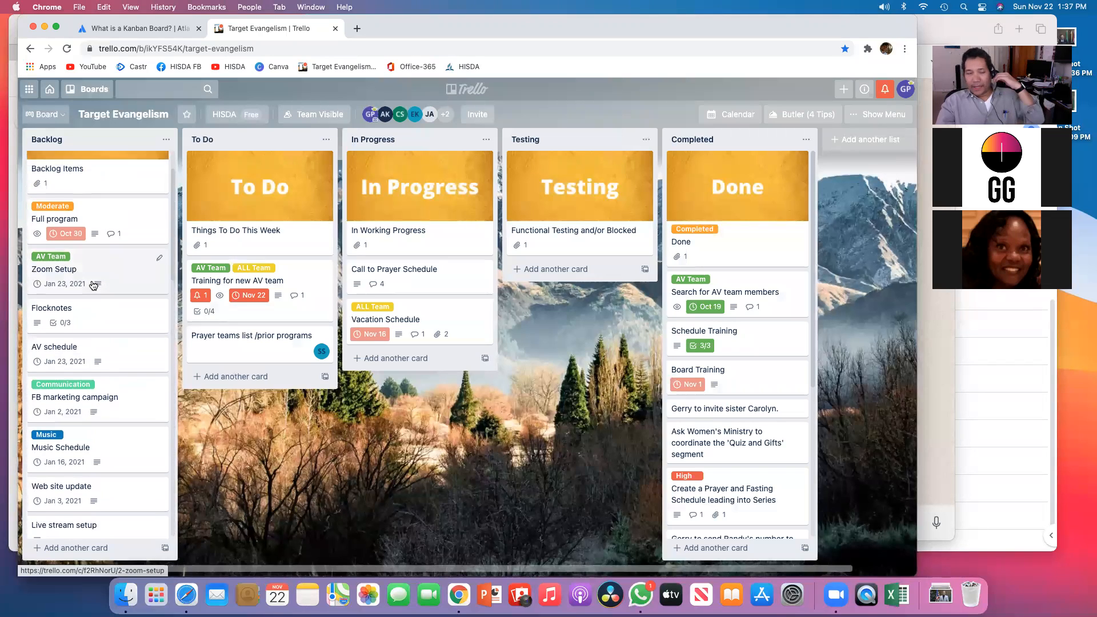
{"action": "scroll", "coordinate": [93, 285], "scroll_direction": "up", "scroll_amount": 2}
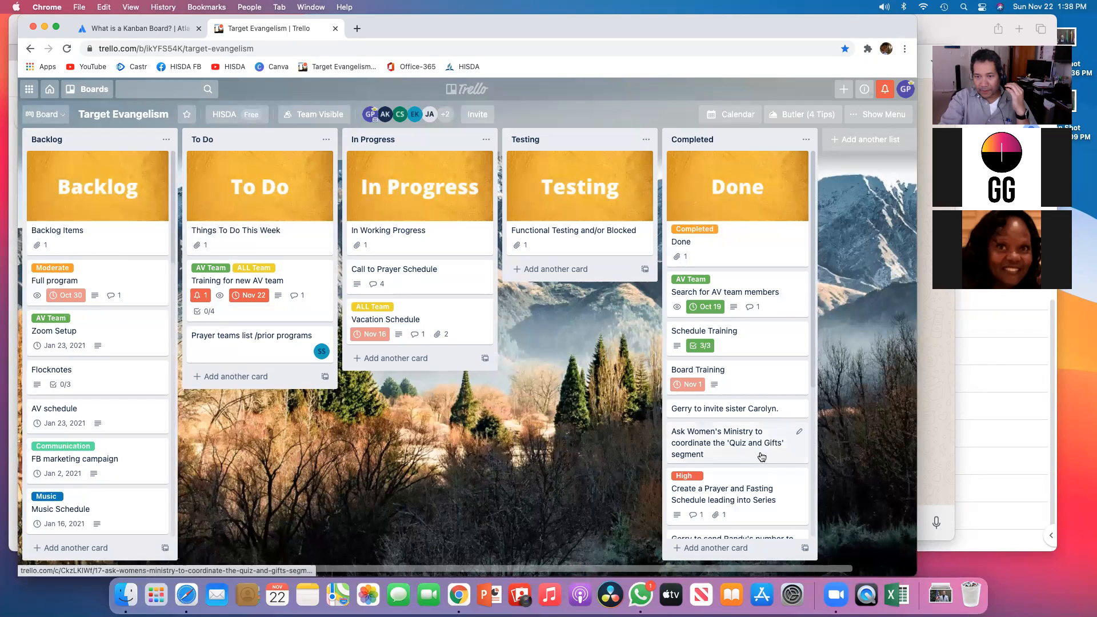
Step: Move the card about sending a phone number to the pastor and the pastor call card from Completed to To Do
{"action": "scroll", "coordinate": [739, 449], "scroll_direction": "down", "scroll_amount": 9}
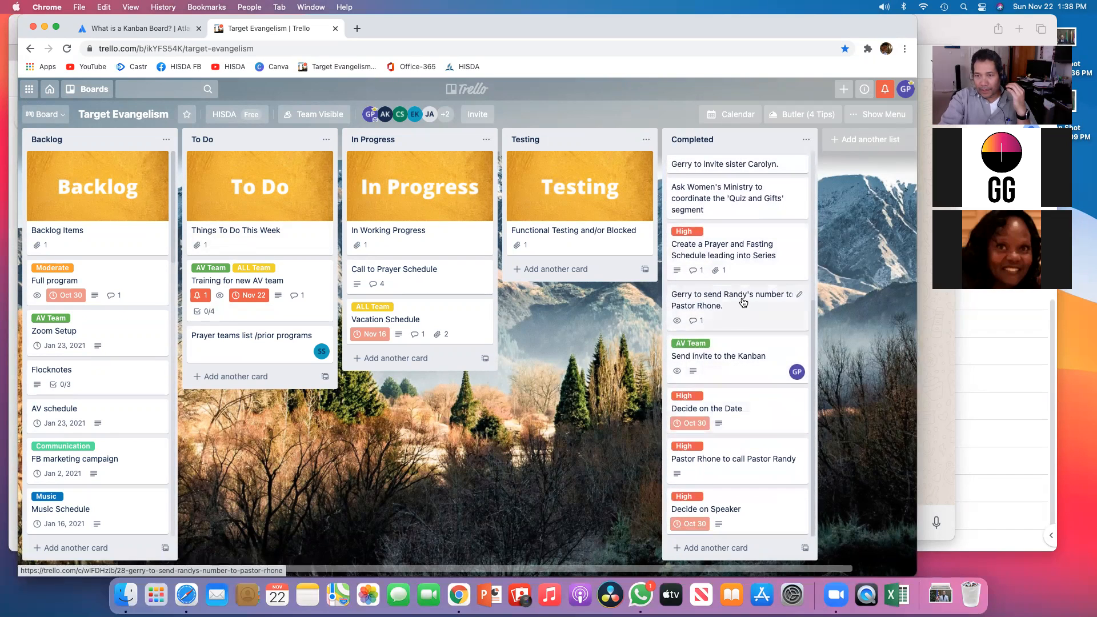
{"action": "left_click_drag", "start_coordinate": [754, 303], "coordinate": [260, 370]}
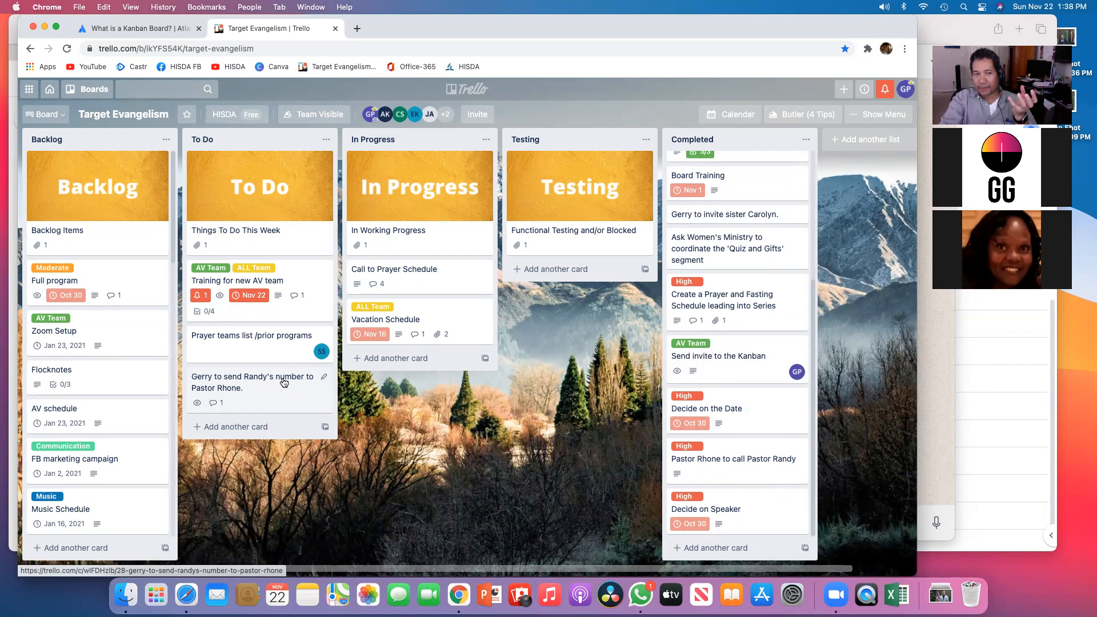
{"action": "left_click_drag", "start_coordinate": [751, 457], "coordinate": [245, 436]}
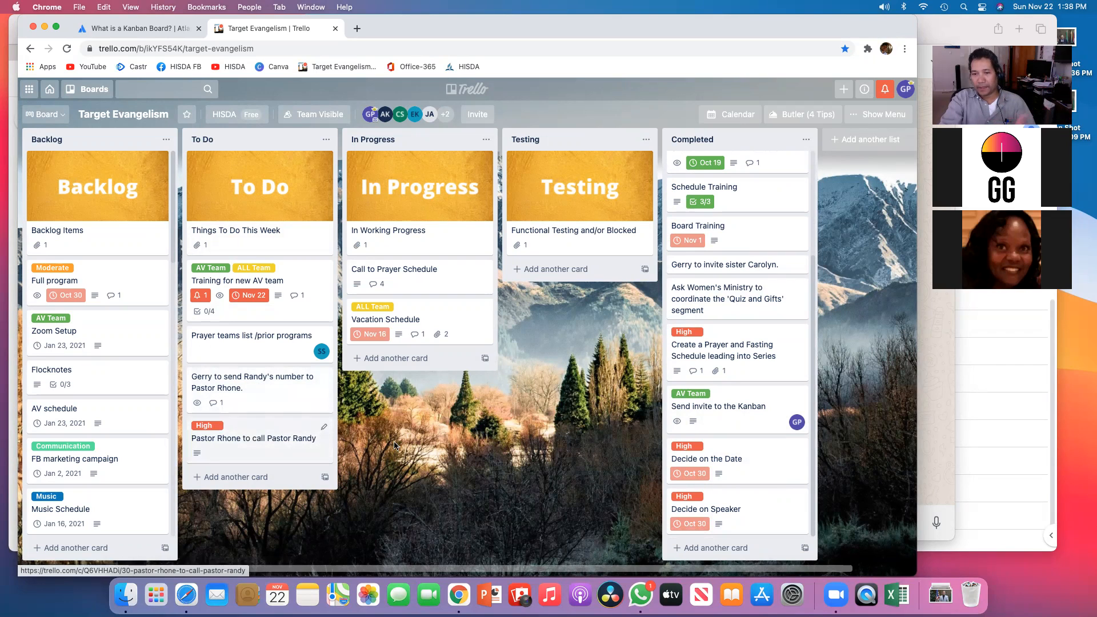
Step: Move the Decide on the Date and Decide on Speaker cards from Completed to To Do
{"action": "left_click_drag", "start_coordinate": [742, 458], "coordinate": [261, 482]}
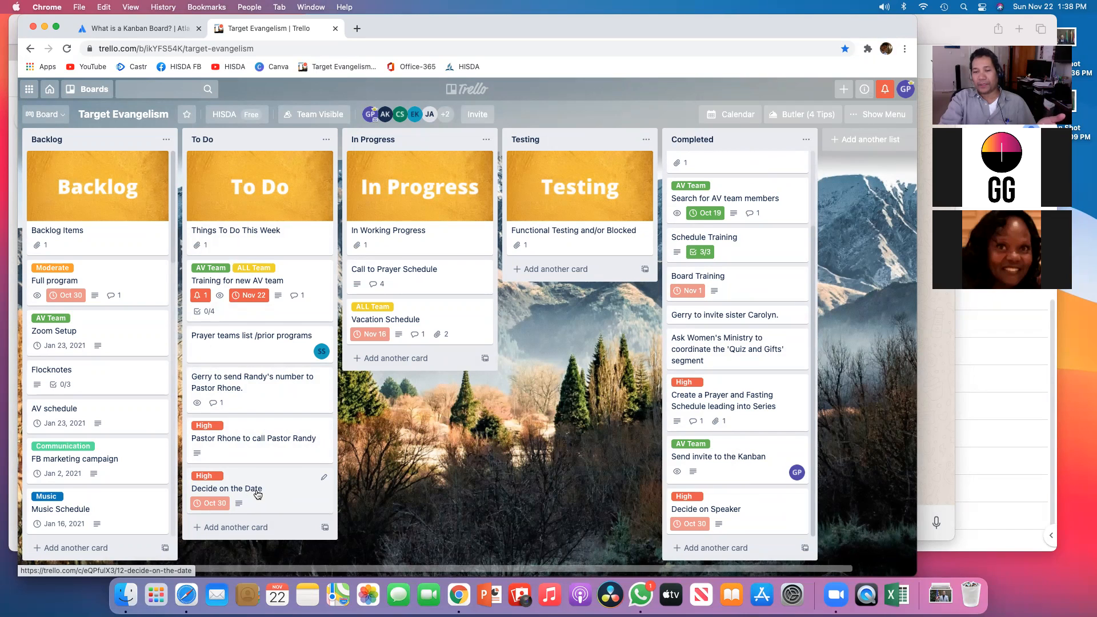
{"action": "left_click_drag", "start_coordinate": [763, 506], "coordinate": [251, 511]}
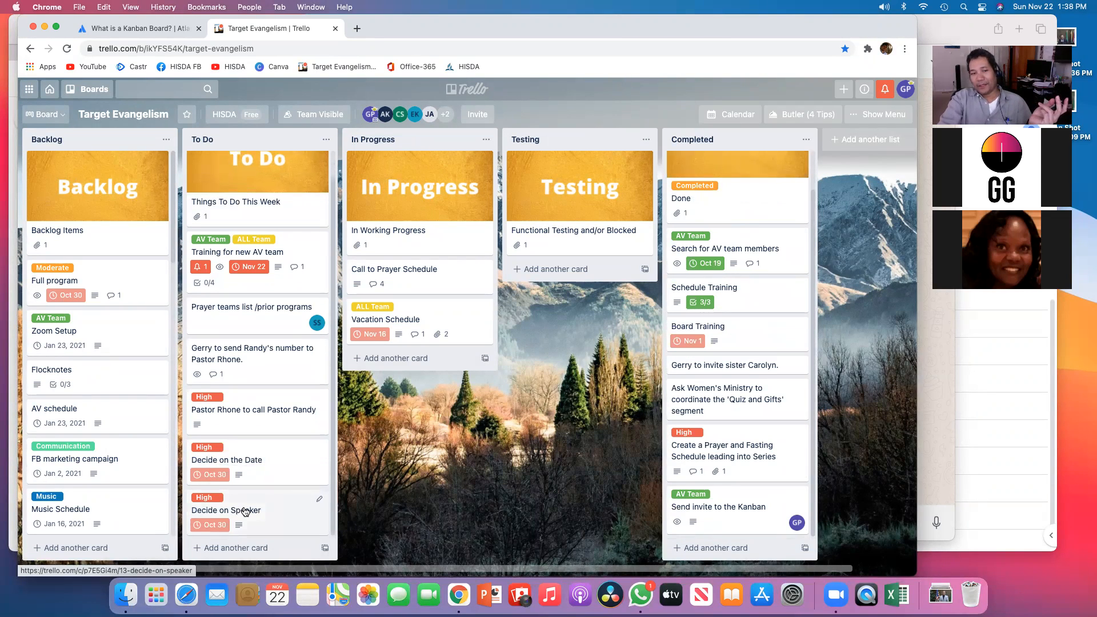
Step: Open the phone-number card in To Do, write a description saying the number needs sending to the pastor, and close it
{"action": "scroll", "coordinate": [251, 257], "scroll_direction": "up", "scroll_amount": 2}
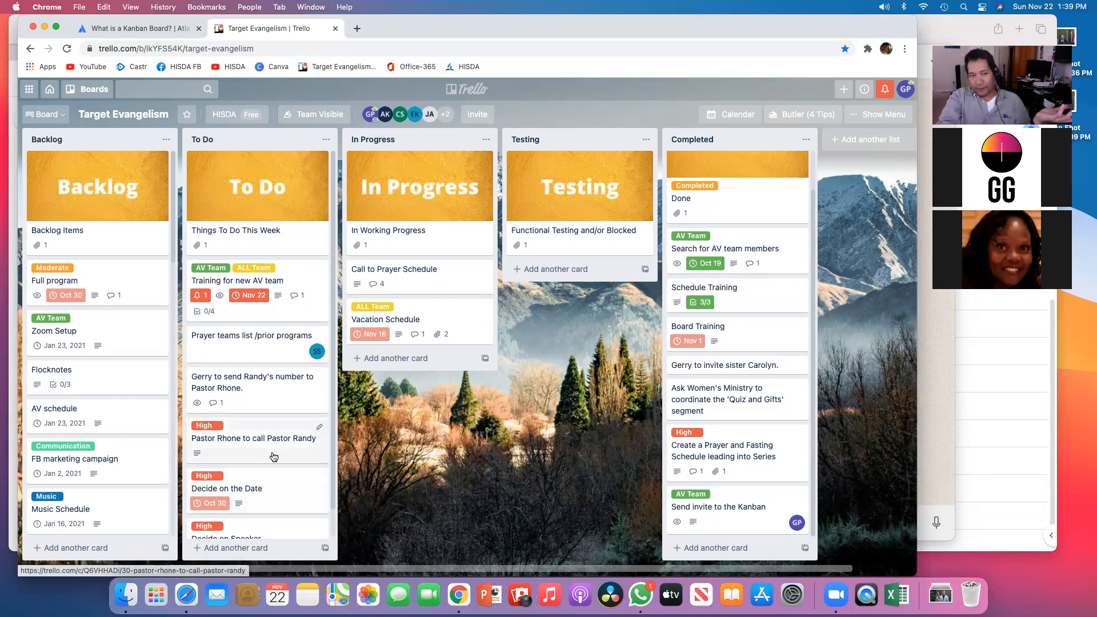
{"action": "scroll", "coordinate": [269, 446], "scroll_direction": "down", "scroll_amount": 1}
{"action": "left_click", "coordinate": [255, 368]}
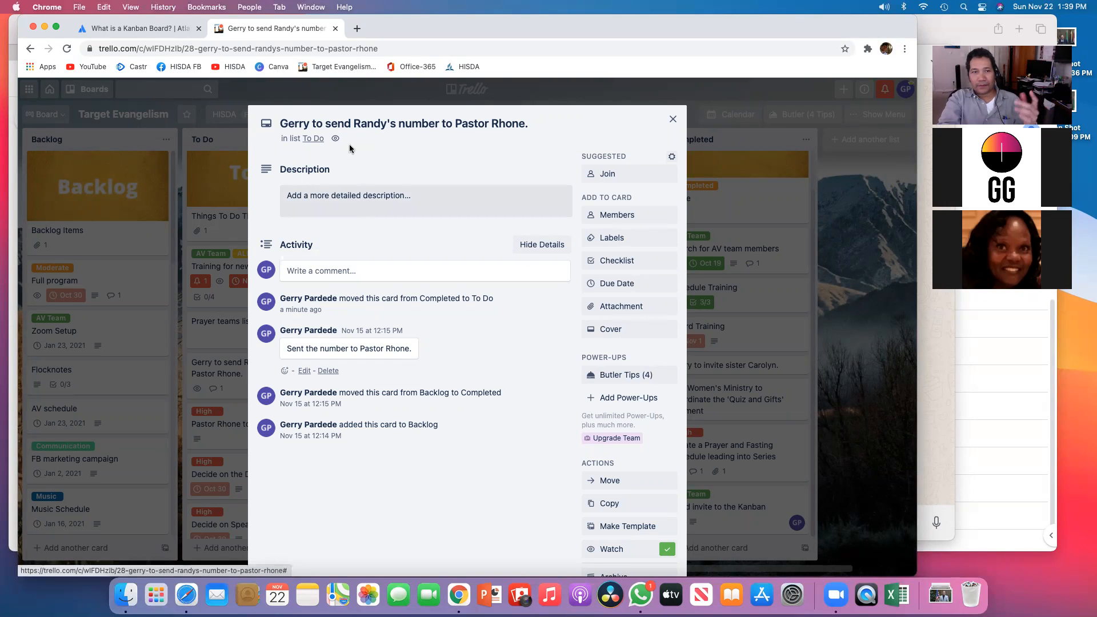
{"action": "left_click", "coordinate": [372, 197]}
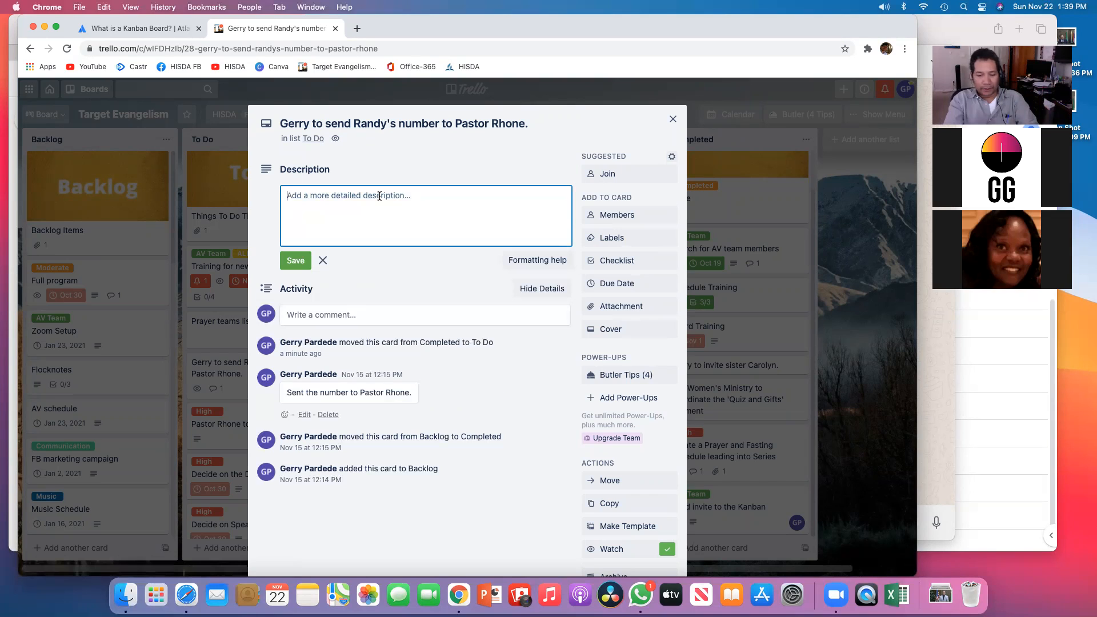
{"action": "type", "text": "Gerry get Ra"}
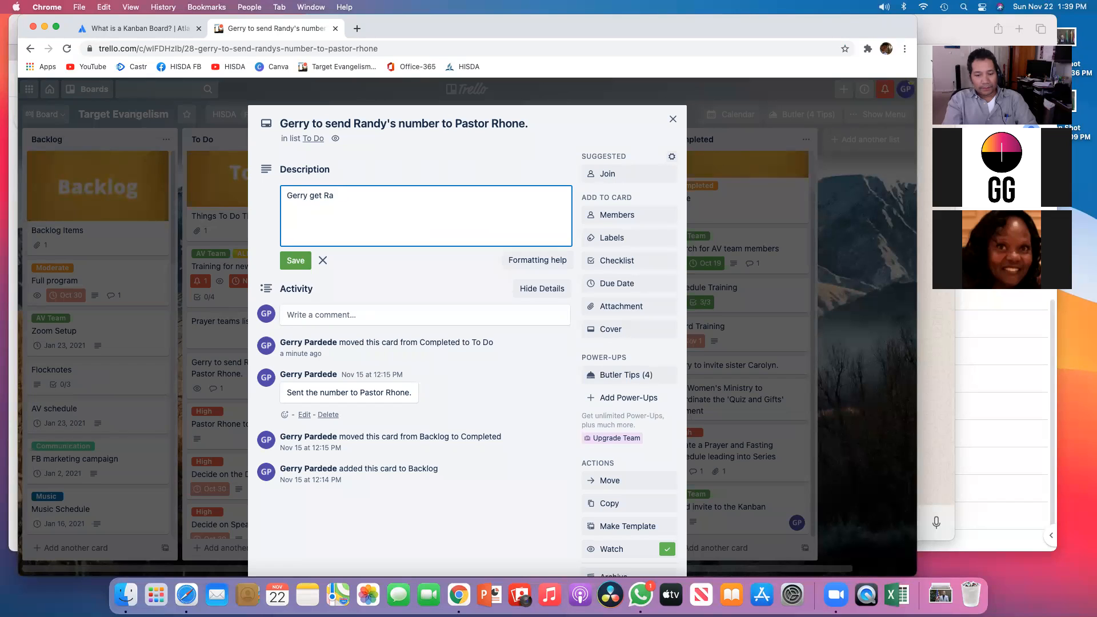
{"action": "key", "text": "BackSpace"}
{"action": "key", "text": "BackSpace"}
{"action": "key", "text": "BackSpace"}
{"action": "key", "text": "BackSpace"}
{"action": "key", "text": "BackSpace"}
{"action": "key", "text": "BackSpace"}
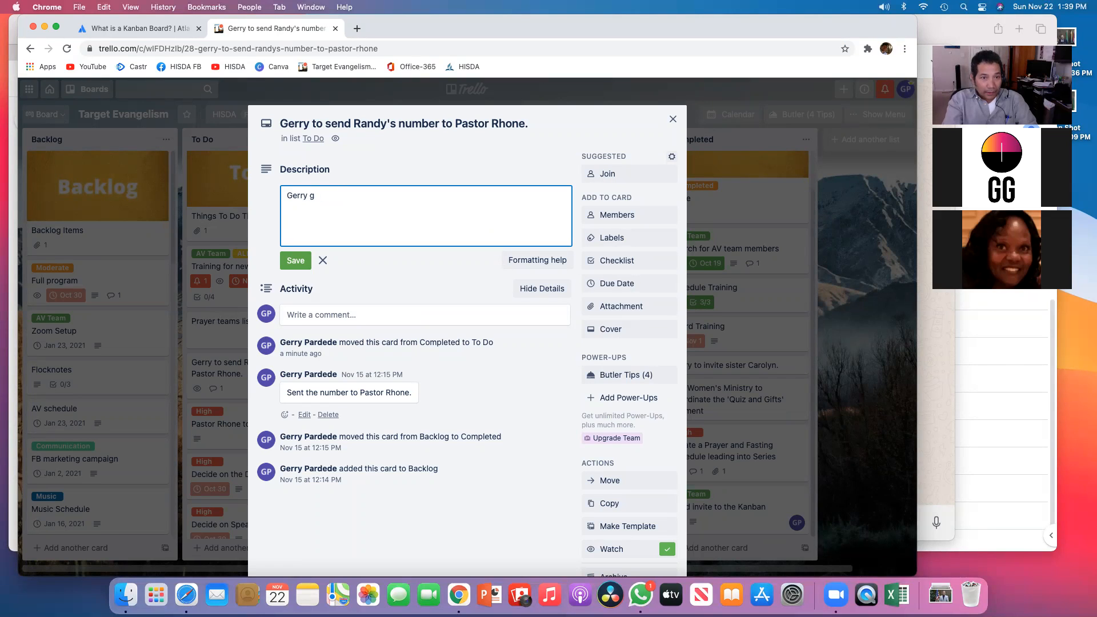
{"action": "type", "text": "need to"}
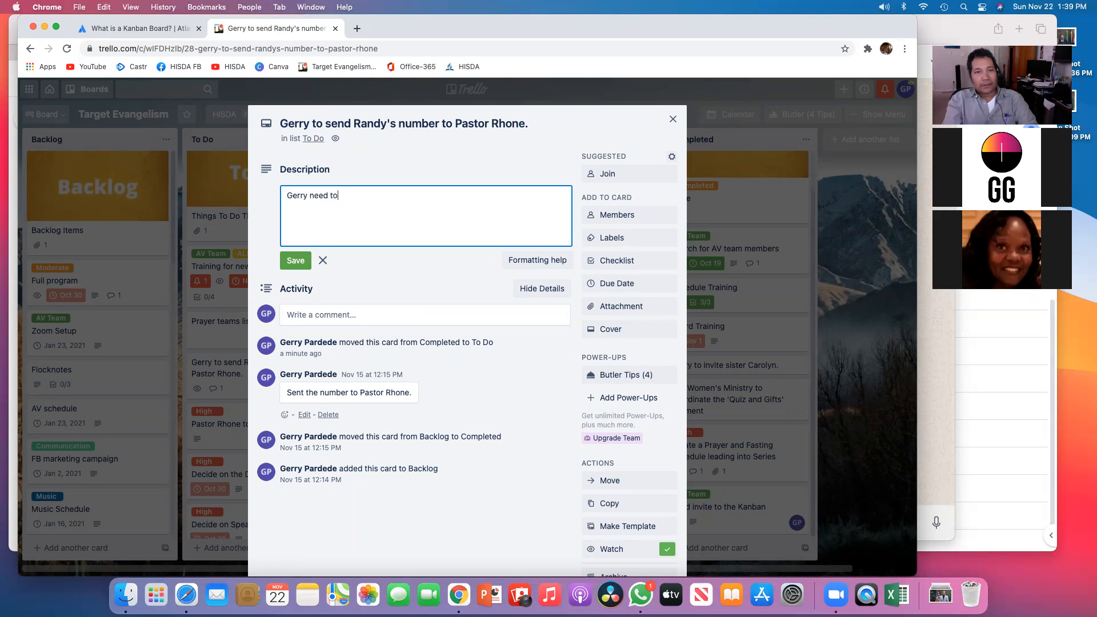
{"action": "type", "text": " send Pr. Ran"}
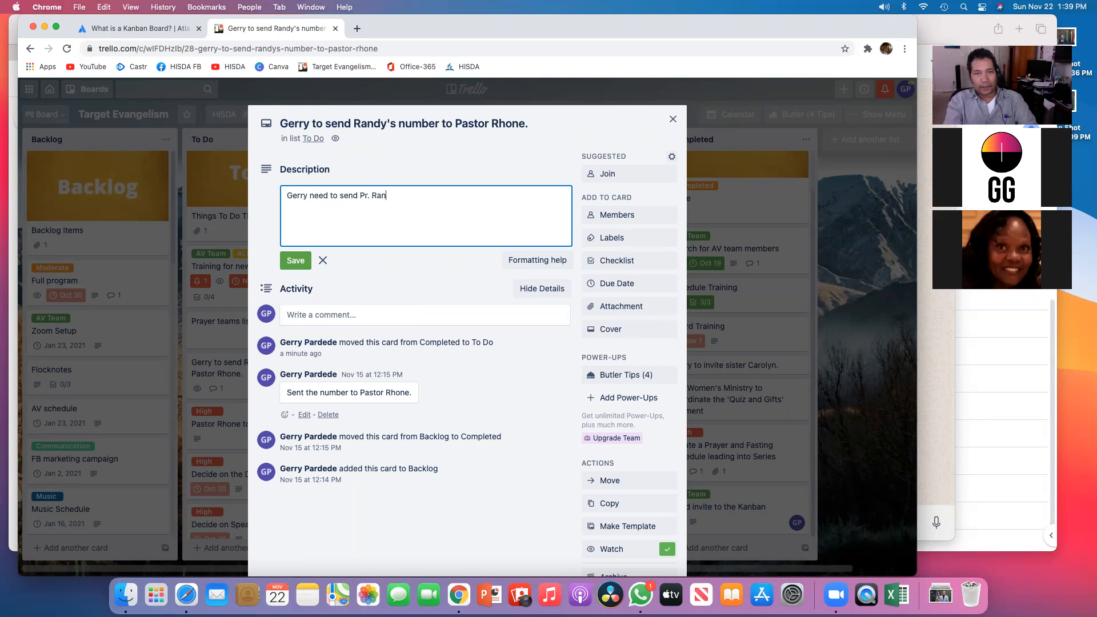
{"action": "type", "text": "dy's nu"}
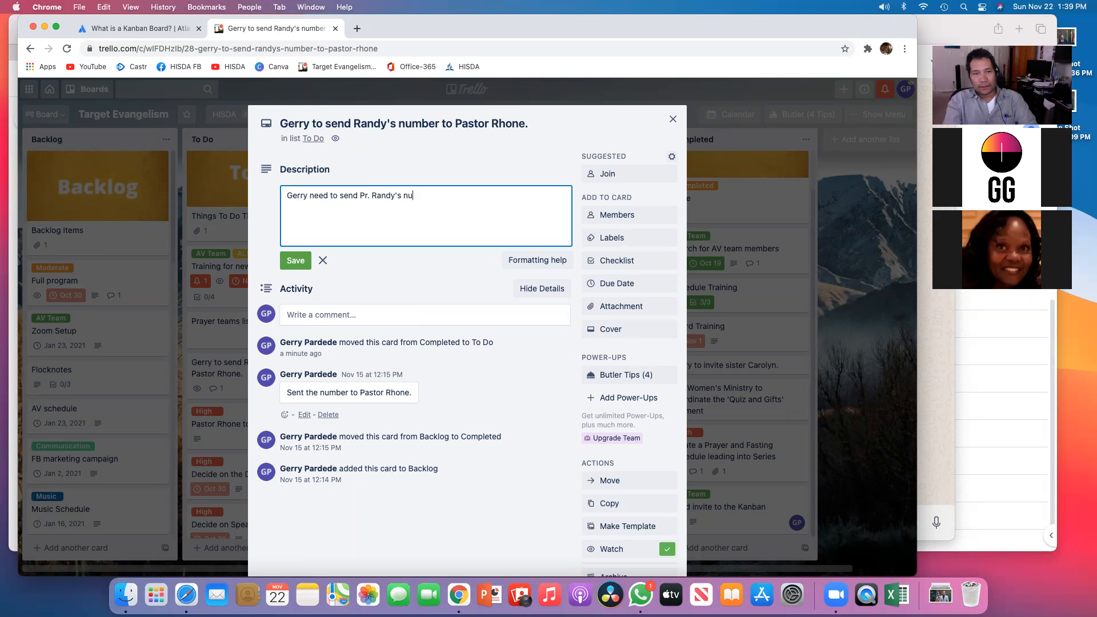
{"action": "type", "text": "number "}
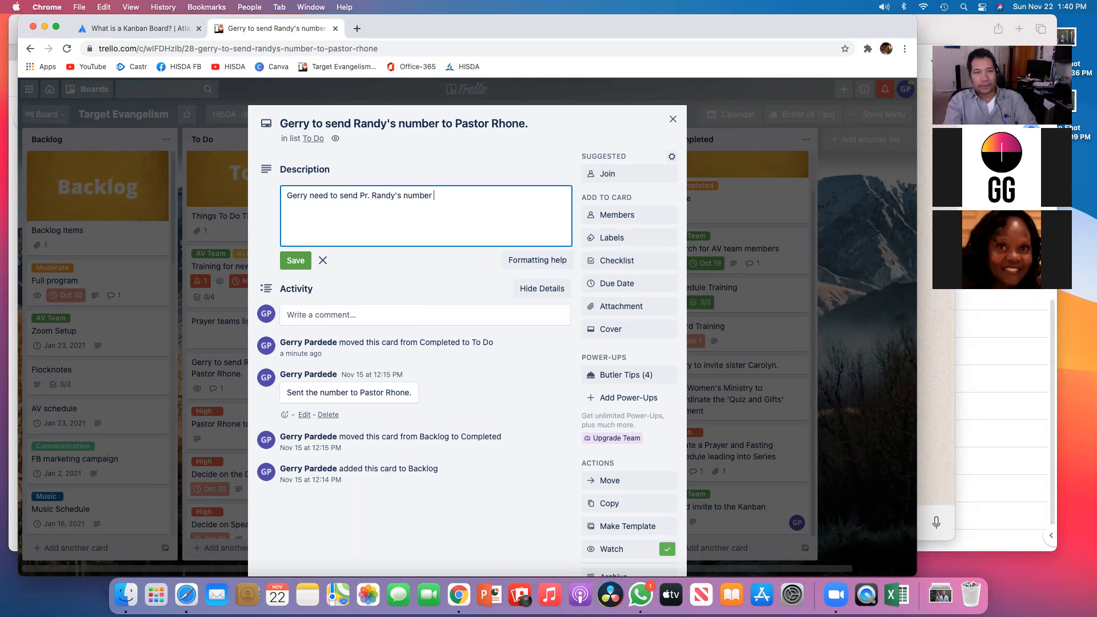
{"action": "type", "text": "to P"}
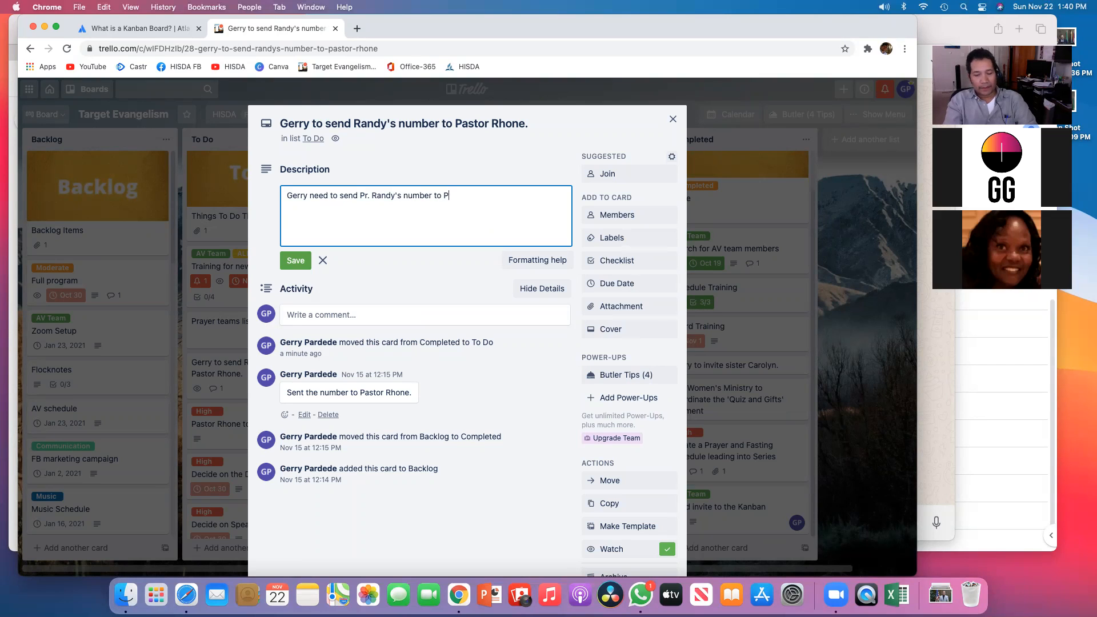
{"action": "type", "text": "r. Rhi"}
{"action": "type", "text": "one."}
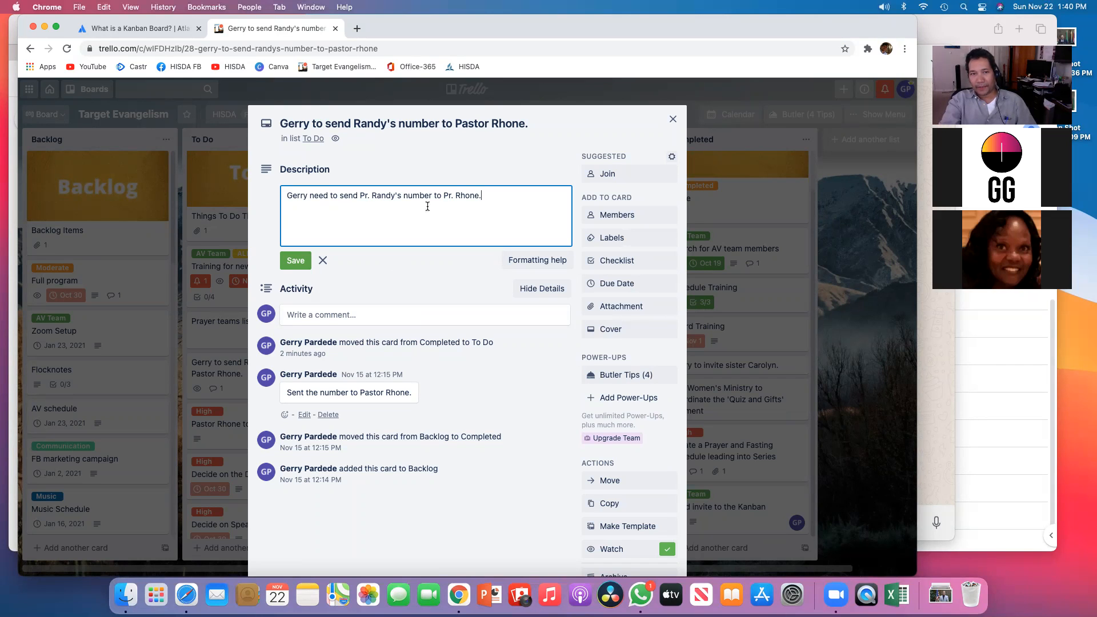
{"action": "left_click", "coordinate": [672, 119]}
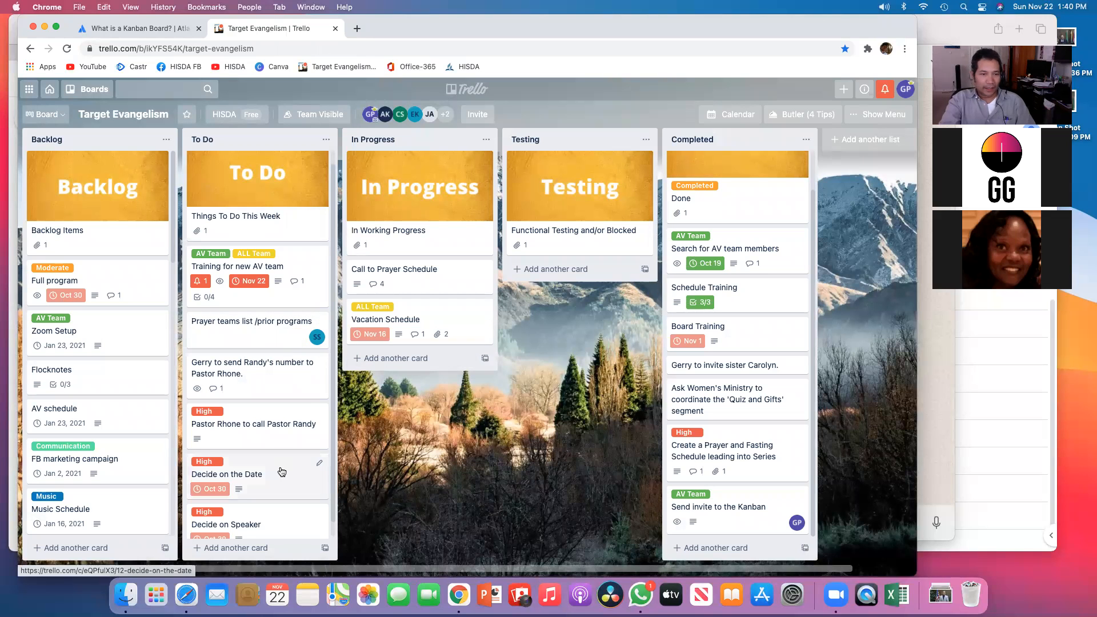
Step: Move the phone-number card from To Do into In Progress and then on to Completed
{"action": "scroll", "coordinate": [277, 451], "scroll_direction": "down", "scroll_amount": 2}
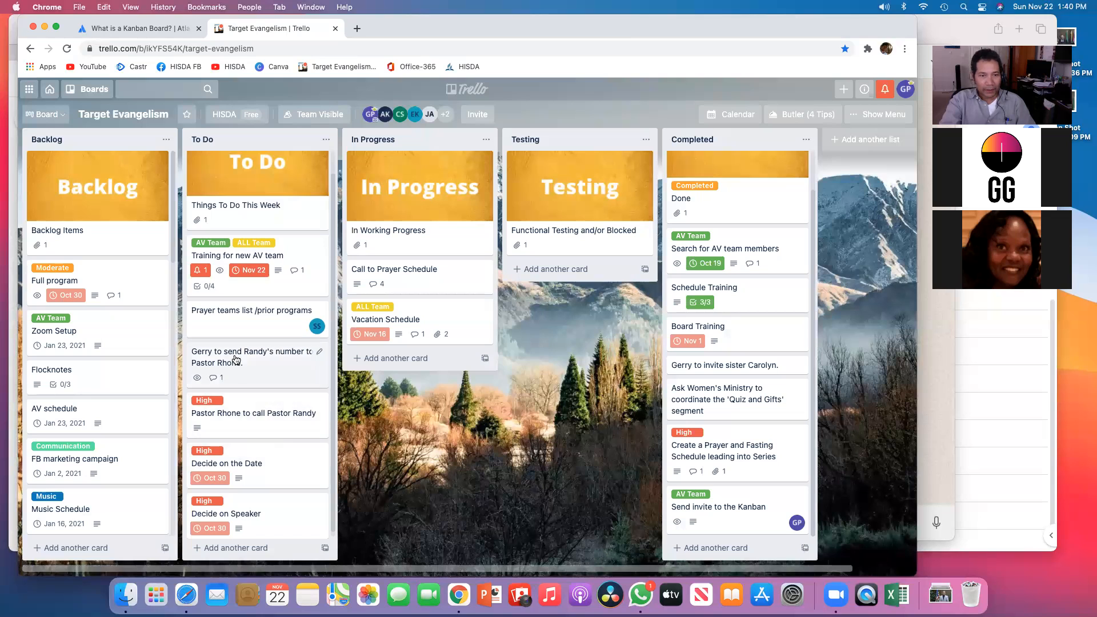
{"action": "left_click_drag", "start_coordinate": [234, 355], "coordinate": [420, 380]}
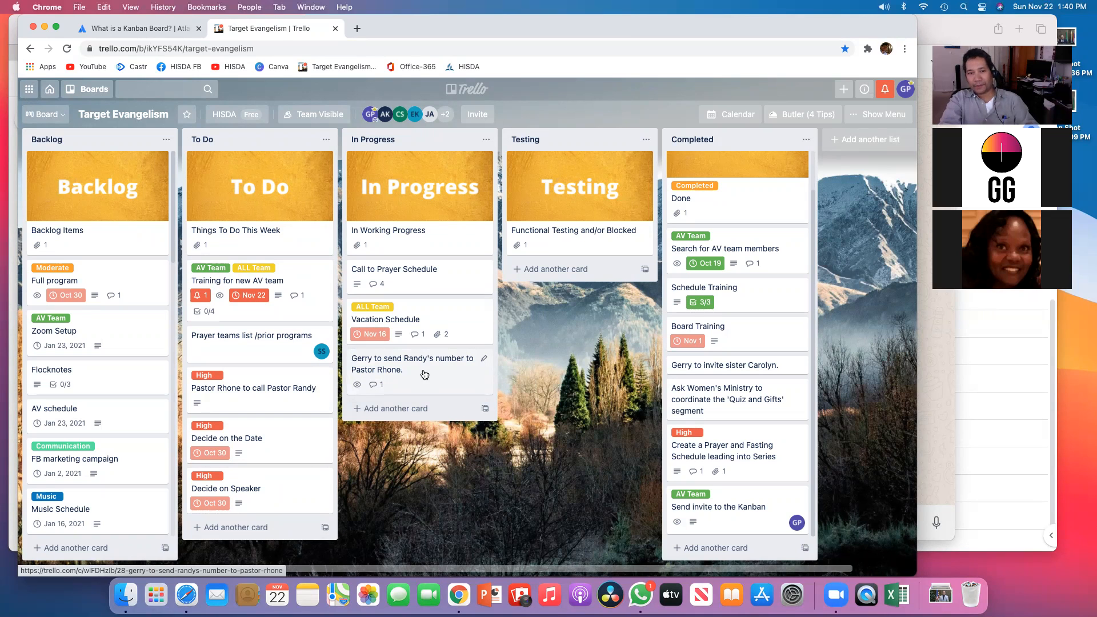
{"action": "left_click_drag", "start_coordinate": [422, 368], "coordinate": [721, 451]}
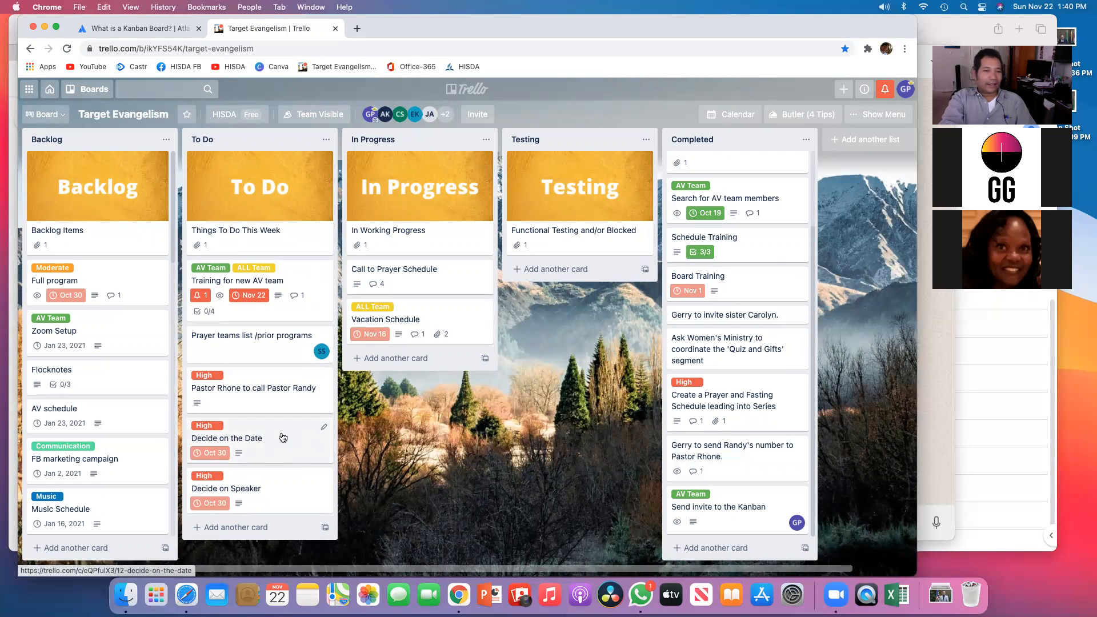
Step: Review the labels on the Pastor Rhone to call Pastor Randy card, then move that card from To Do to Completed
{"action": "left_click", "coordinate": [267, 390]}
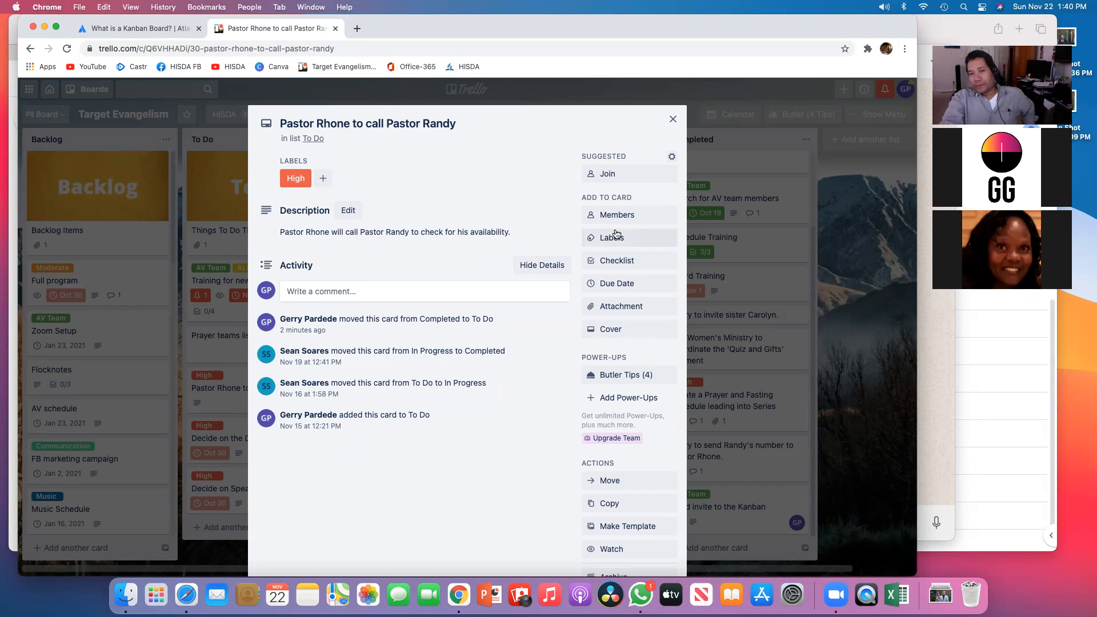
{"action": "left_click", "coordinate": [624, 241]}
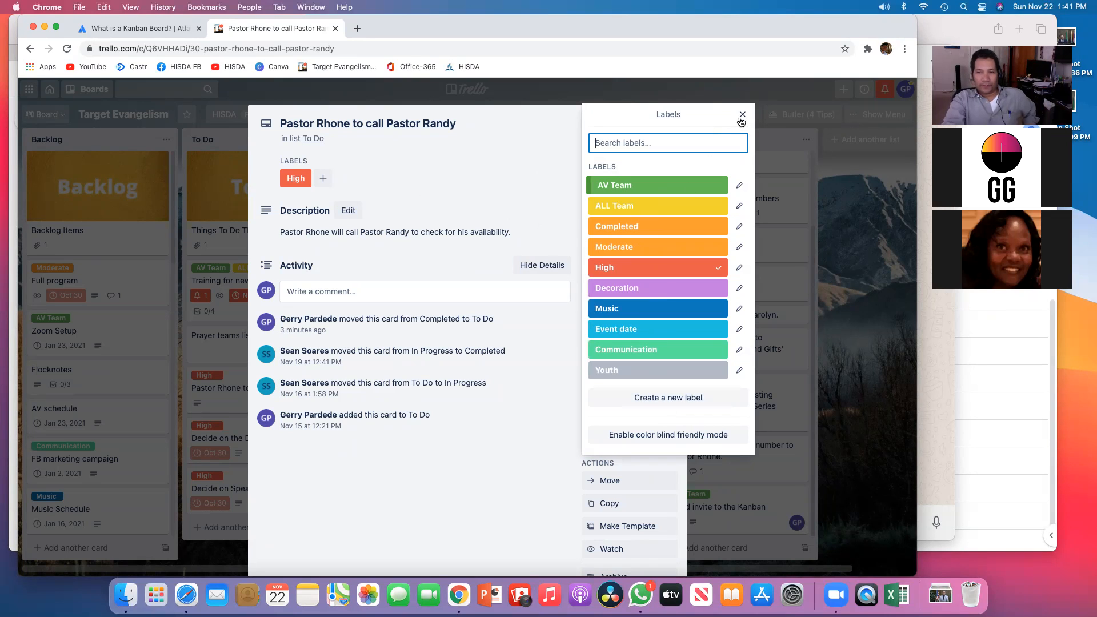
{"action": "left_click", "coordinate": [743, 116]}
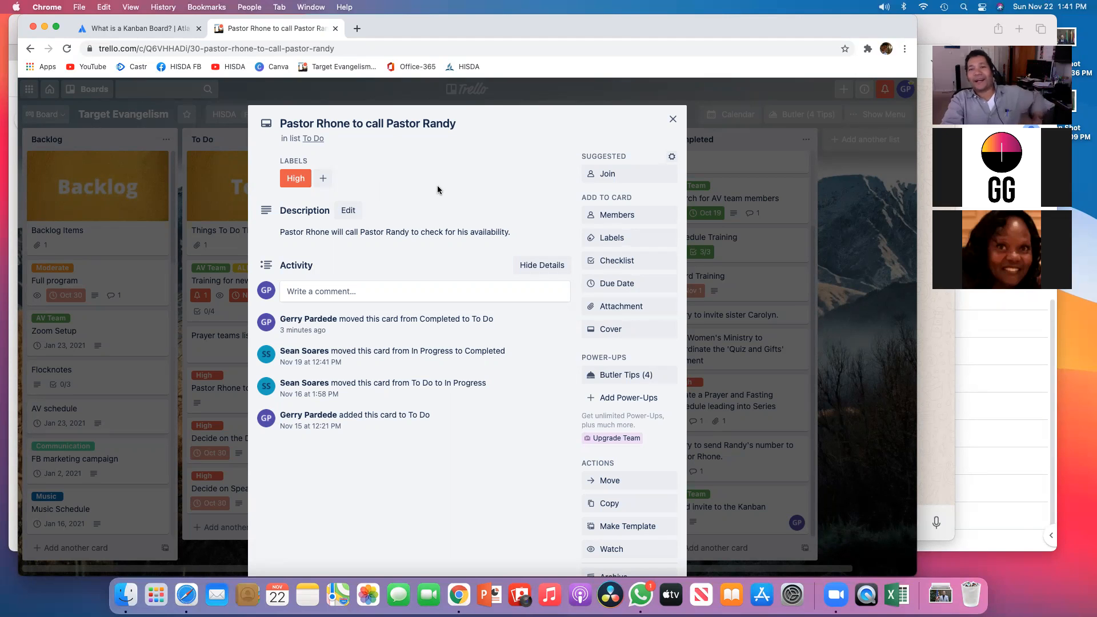
{"action": "left_click", "coordinate": [673, 119]}
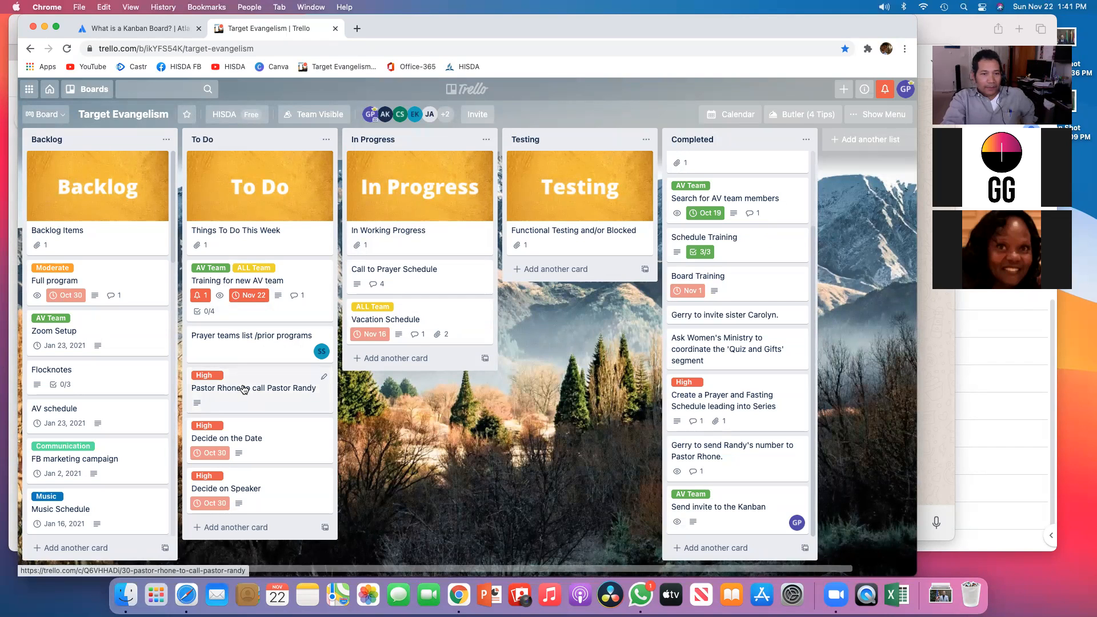
{"action": "left_click_drag", "start_coordinate": [243, 389], "coordinate": [703, 417]}
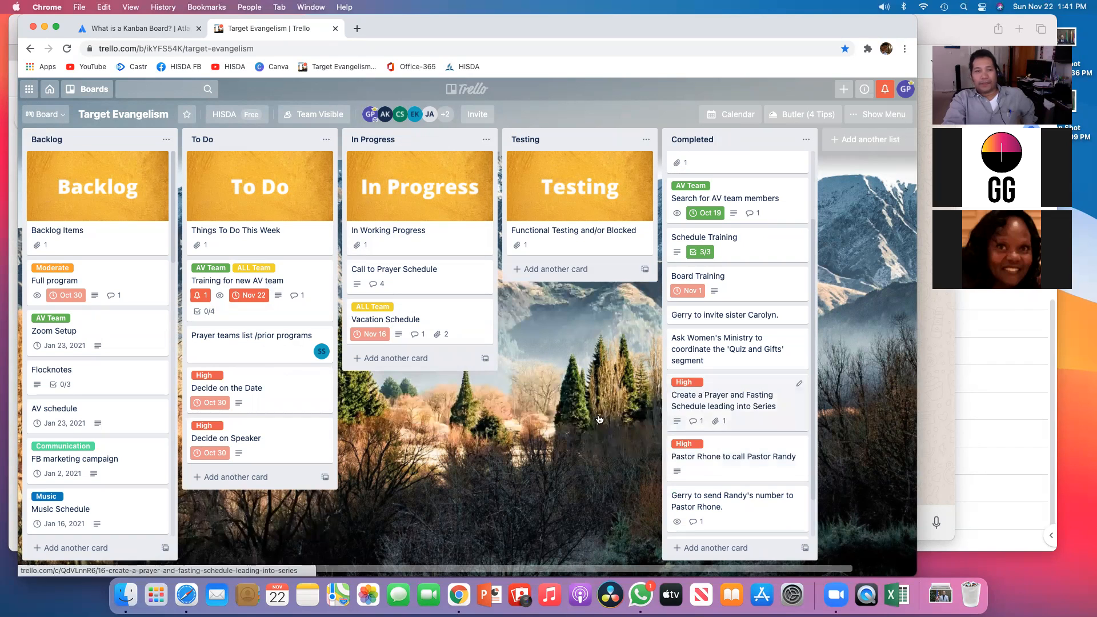
Step: View the Decide on Speaker card's details and the board's member list
{"action": "left_click", "coordinate": [246, 437]}
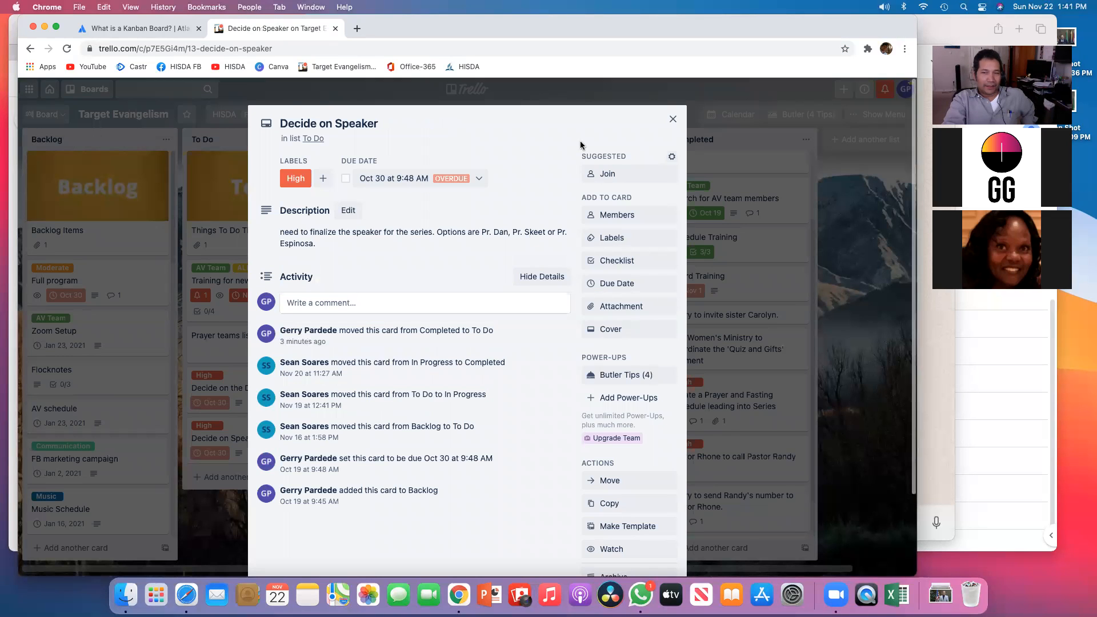
{"action": "left_click", "coordinate": [672, 121]}
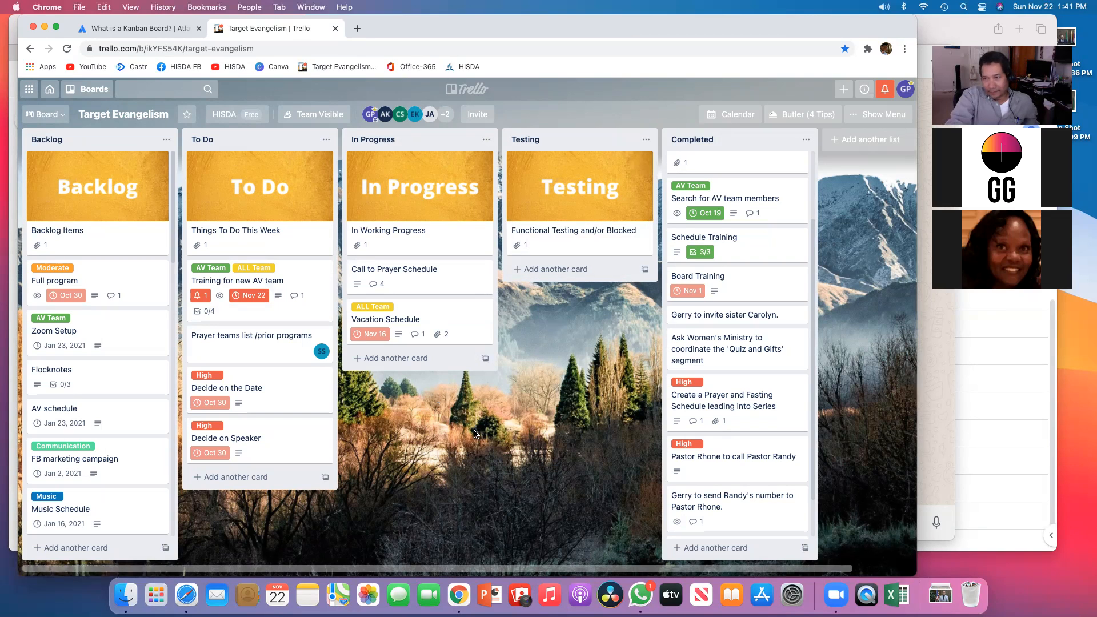
{"action": "left_click", "coordinate": [446, 114]}
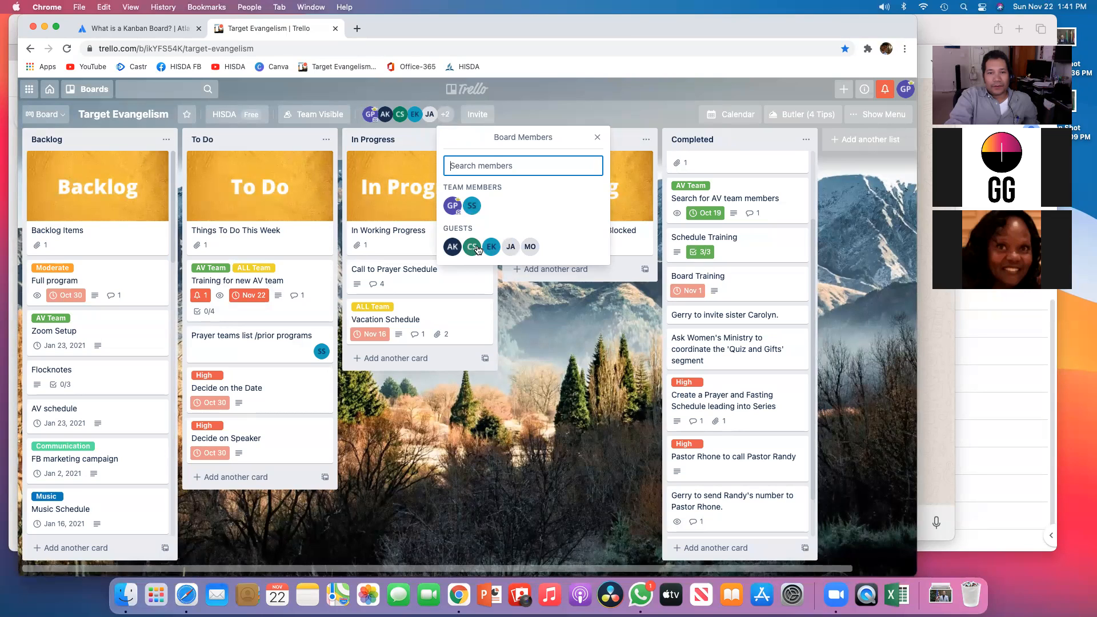
{"action": "left_click", "coordinate": [519, 111]}
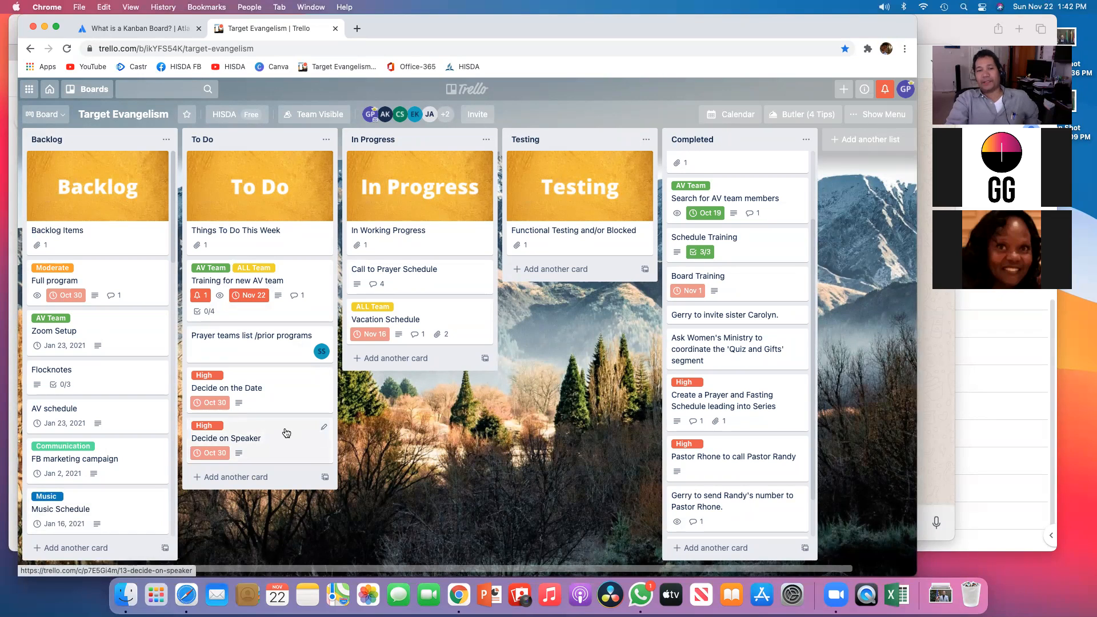
Step: Move the Decide on Speaker and Decide on the Date cards from To Do to Completed
{"action": "left_click_drag", "start_coordinate": [278, 431], "coordinate": [696, 457]}
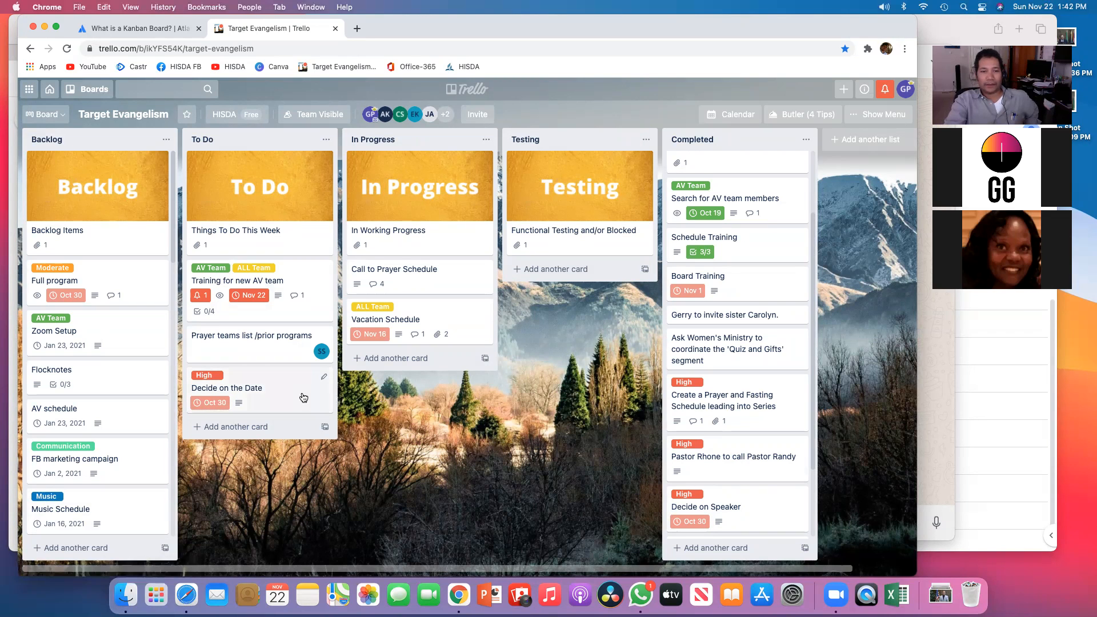
{"action": "left_click_drag", "start_coordinate": [267, 379], "coordinate": [714, 514]}
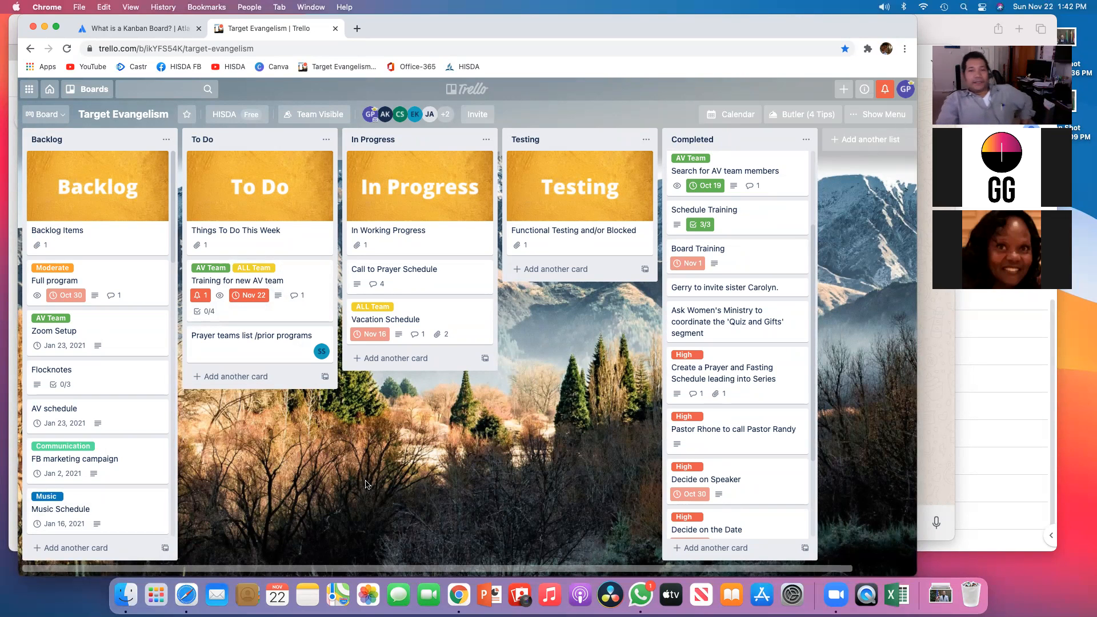
Step: Add a card titled "Need sandwich for speakers every night" at the end of the Backlog list
{"action": "scroll", "coordinate": [112, 482], "scroll_direction": "down", "scroll_amount": 3}
{"action": "scroll", "coordinate": [77, 514], "scroll_direction": "down", "scroll_amount": 8}
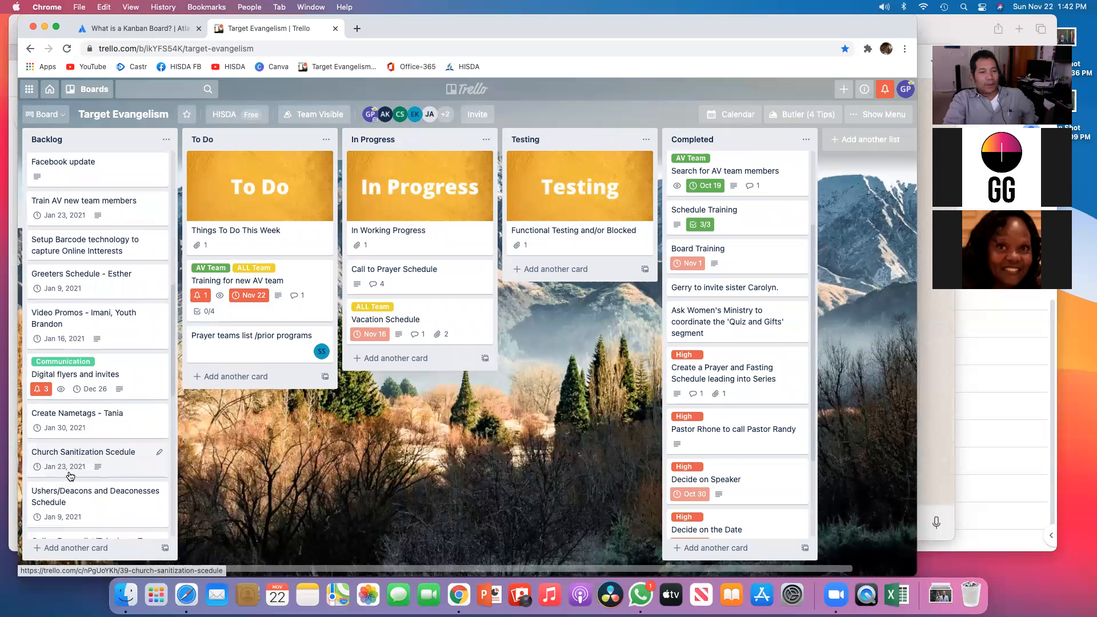
{"action": "scroll", "coordinate": [71, 476], "scroll_direction": "up", "scroll_amount": 1}
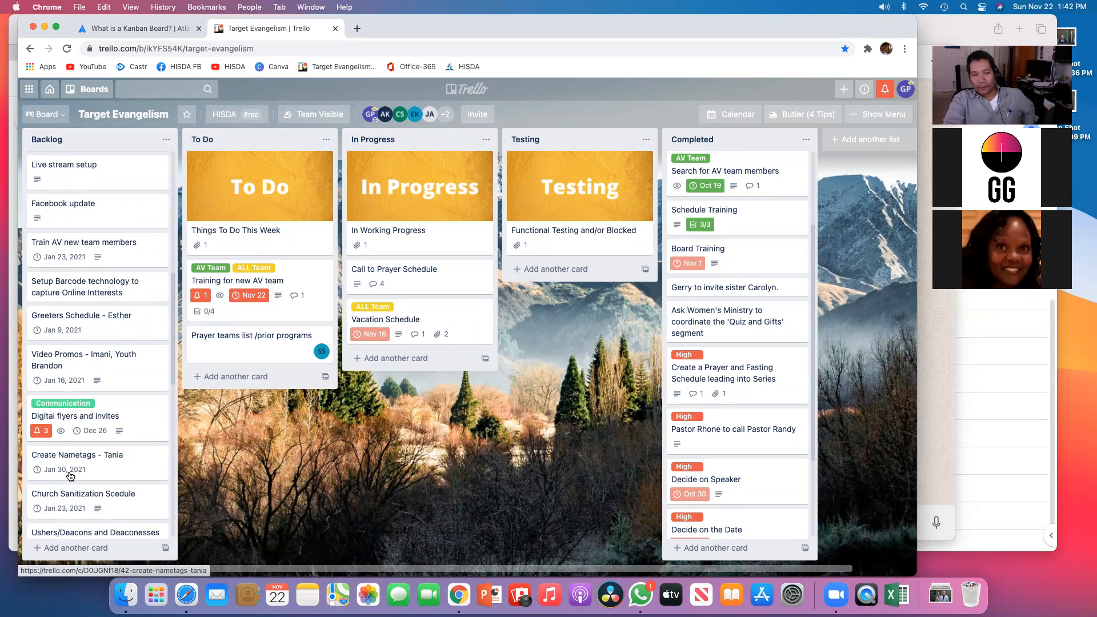
{"action": "left_click", "coordinate": [76, 547]}
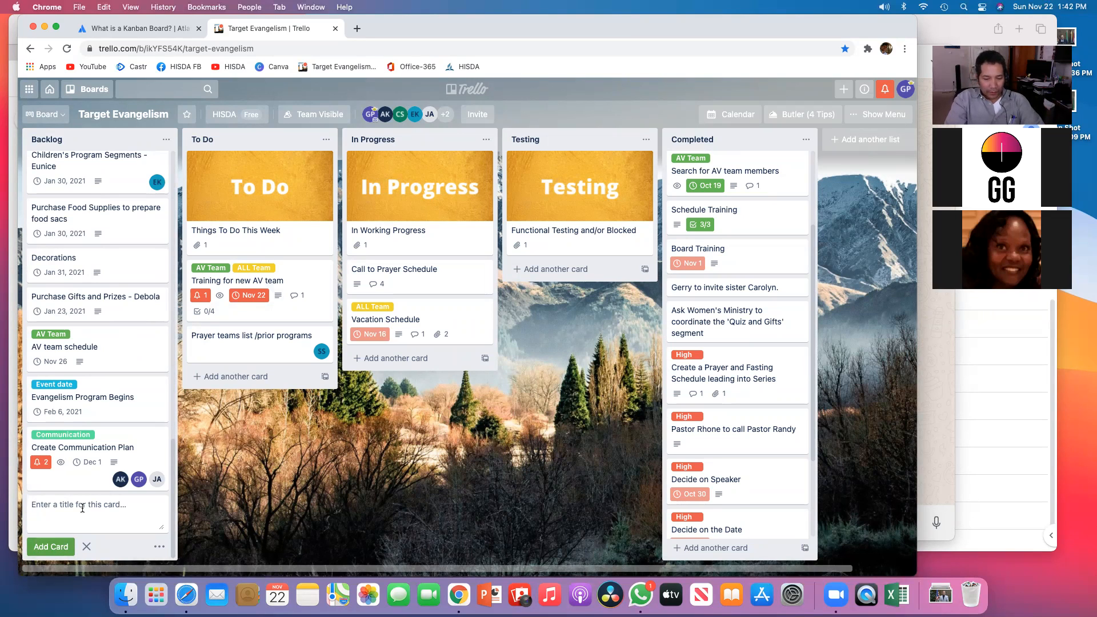
{"action": "type", "text": "N"}
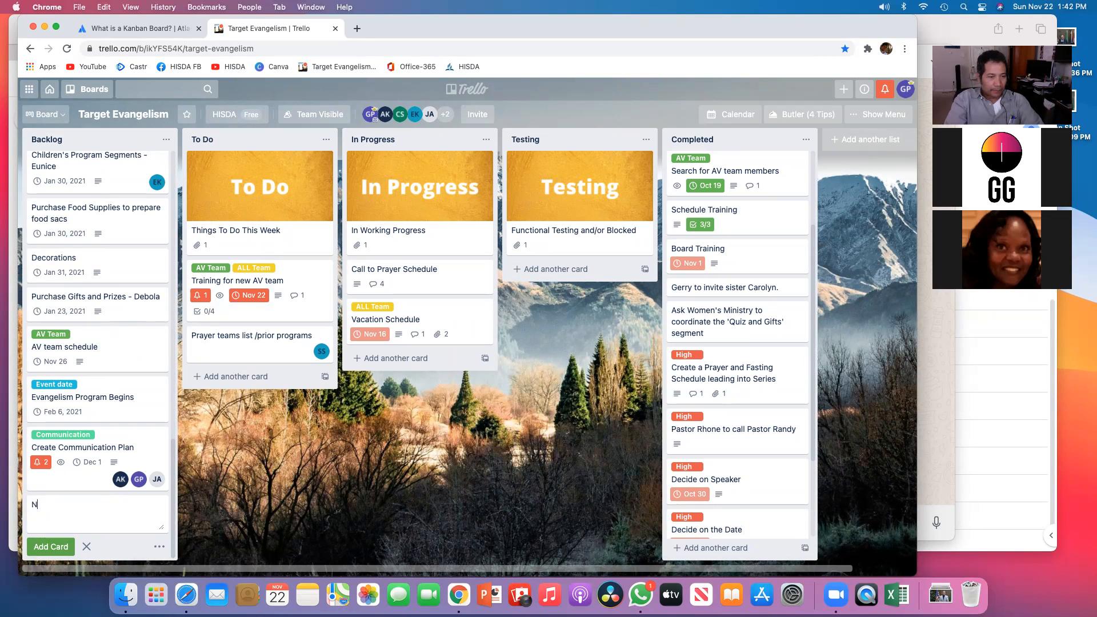
{"action": "type", "text": "eed sandwich"}
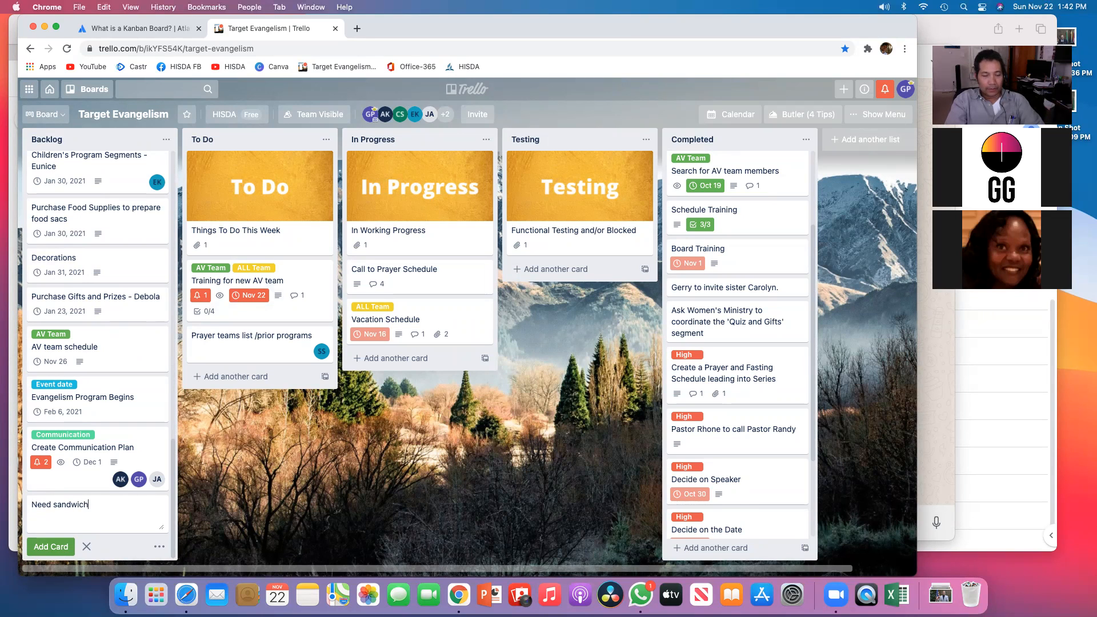
{"action": "type", "text": " for speakers "}
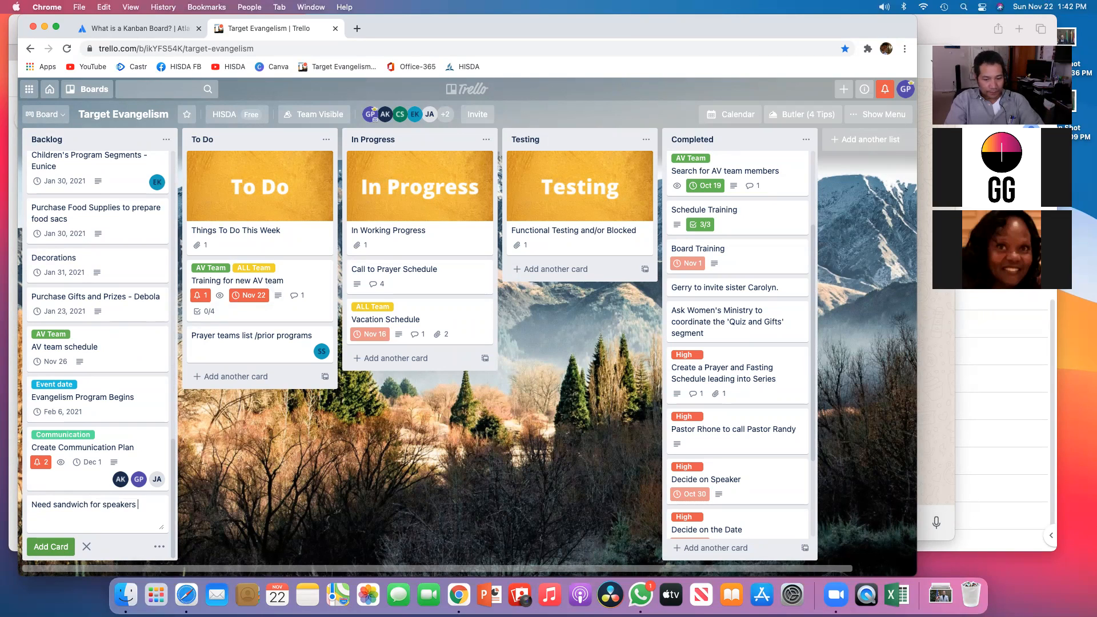
{"action": "type", "text": "every night"}
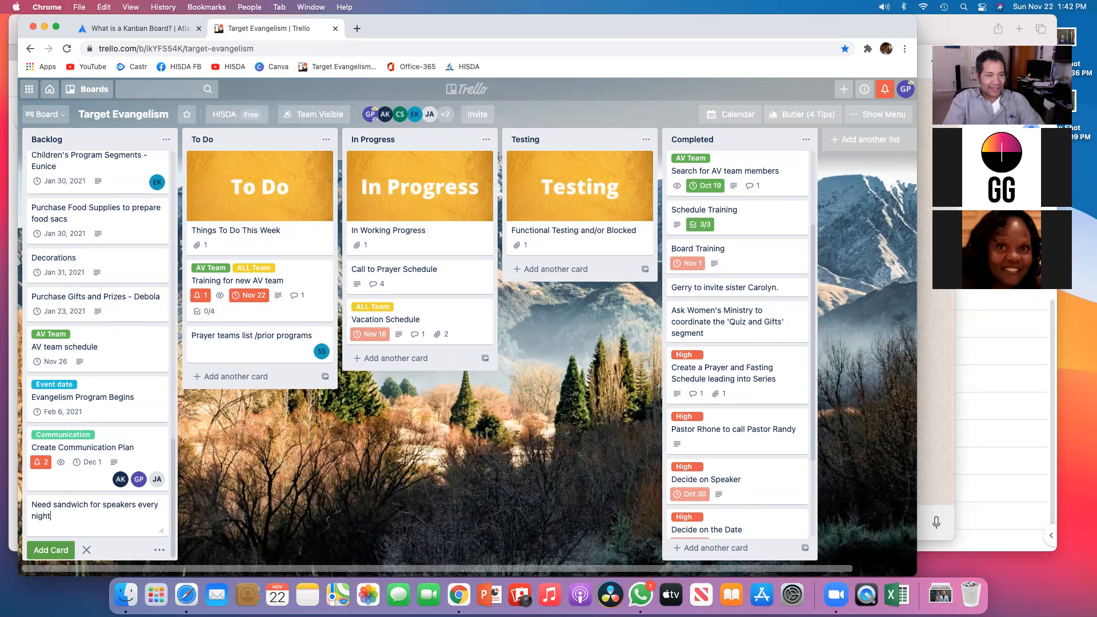
{"action": "key", "text": "Return"}
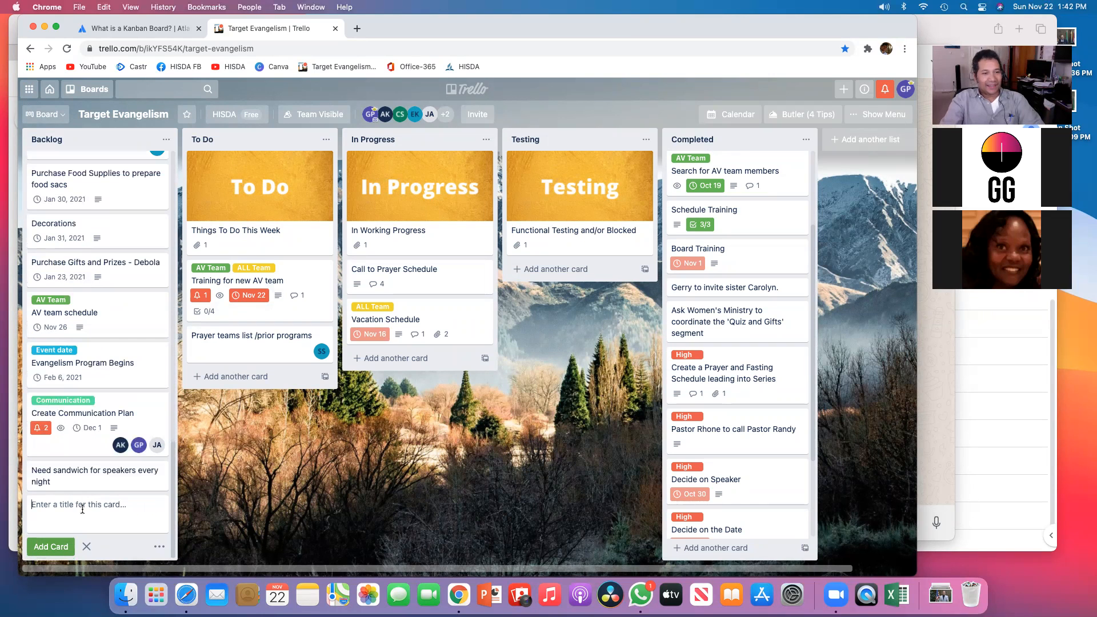
Step: Open the new sandwich card and add the Music and AV Team labels to it
{"action": "left_click", "coordinate": [82, 480]}
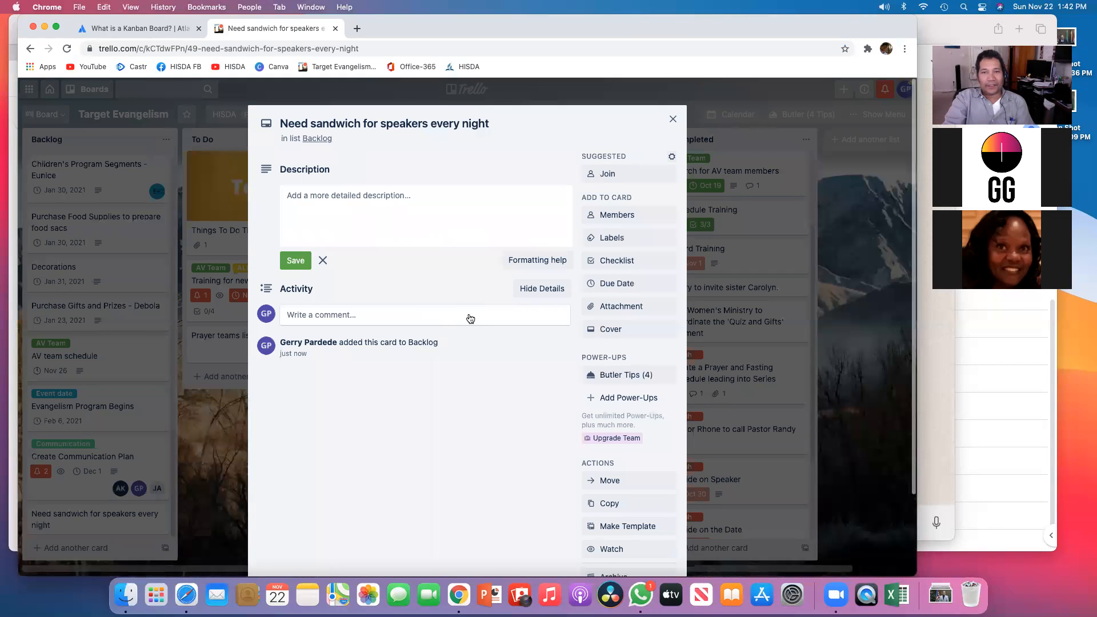
{"action": "left_click", "coordinate": [633, 240]}
{"action": "left_click", "coordinate": [633, 240]}
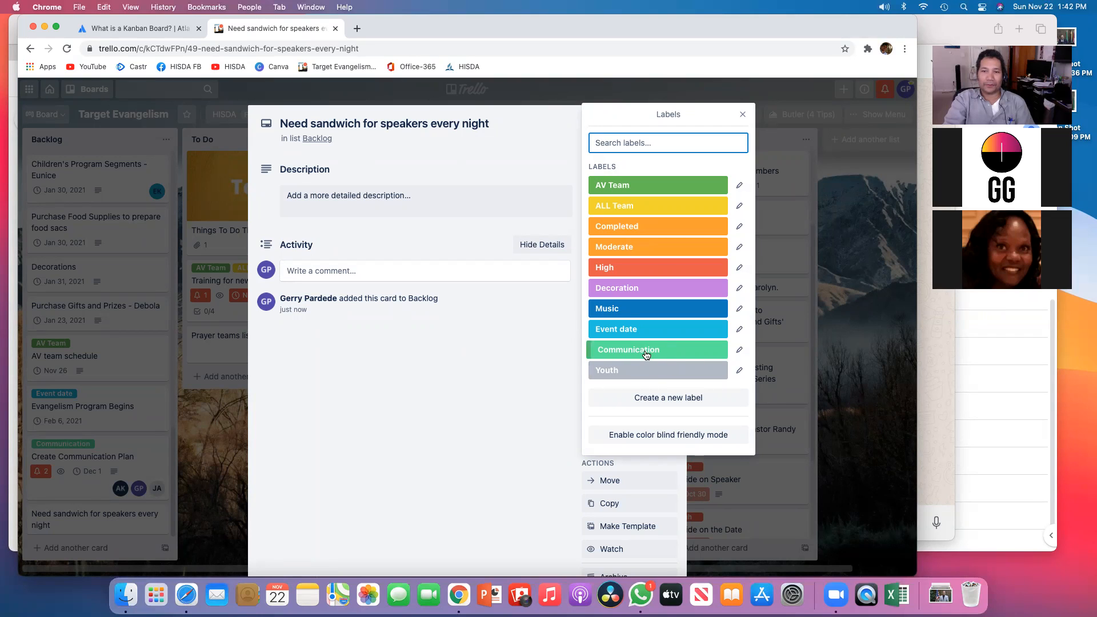
{"action": "left_click", "coordinate": [624, 320]}
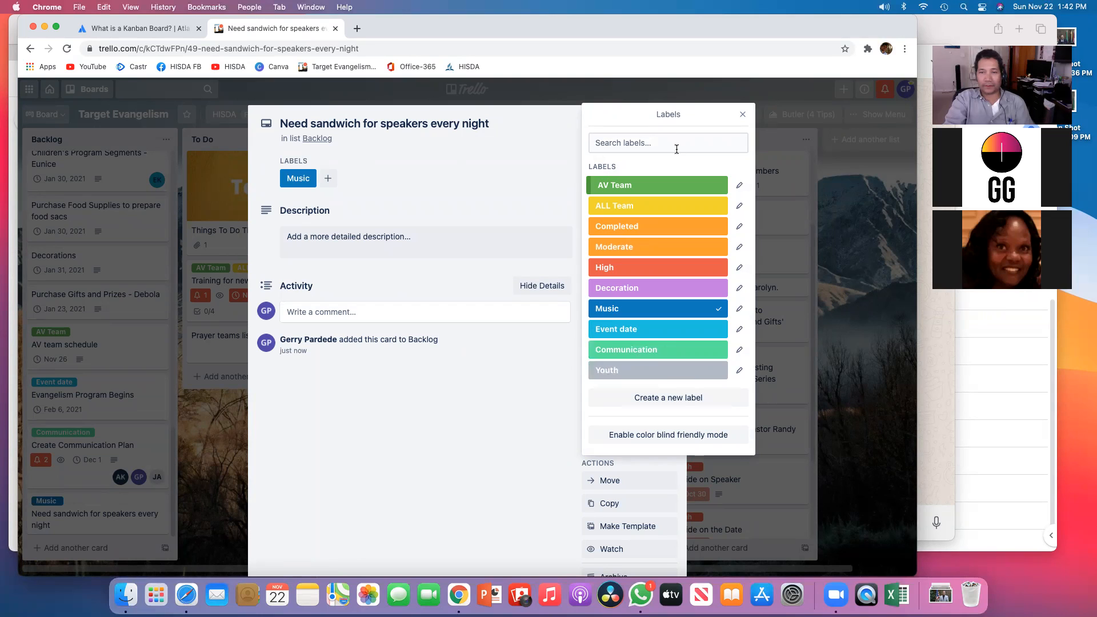
{"action": "left_click", "coordinate": [680, 190]}
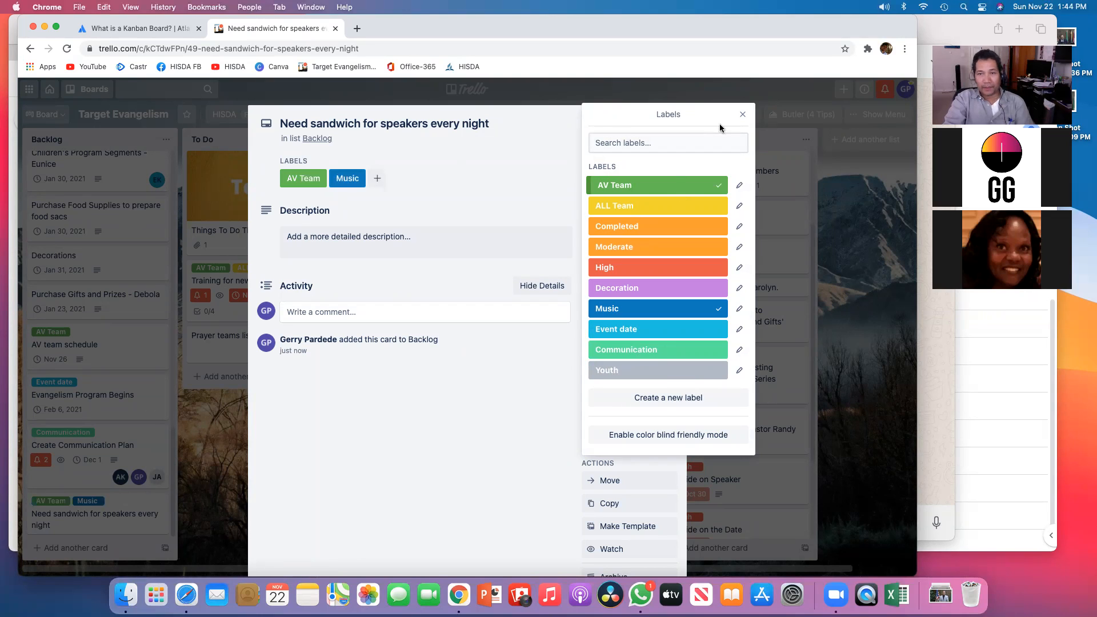
{"action": "left_click", "coordinate": [743, 115]}
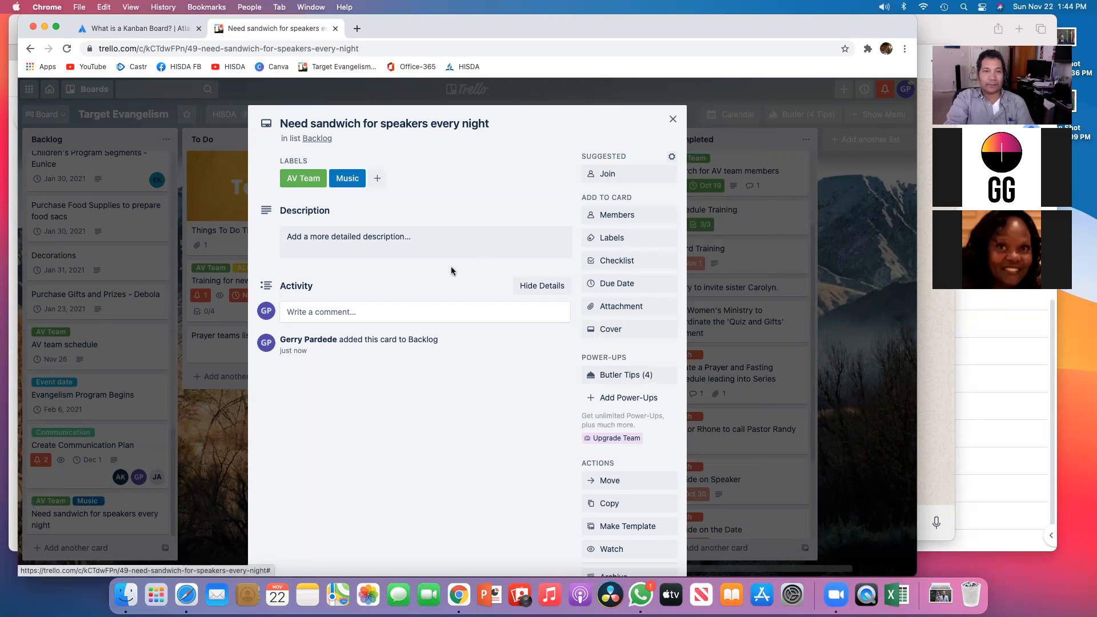
Step: Create a new pink label named Social/Hospitality and apply it to the sandwich card
{"action": "left_click", "coordinate": [371, 241]}
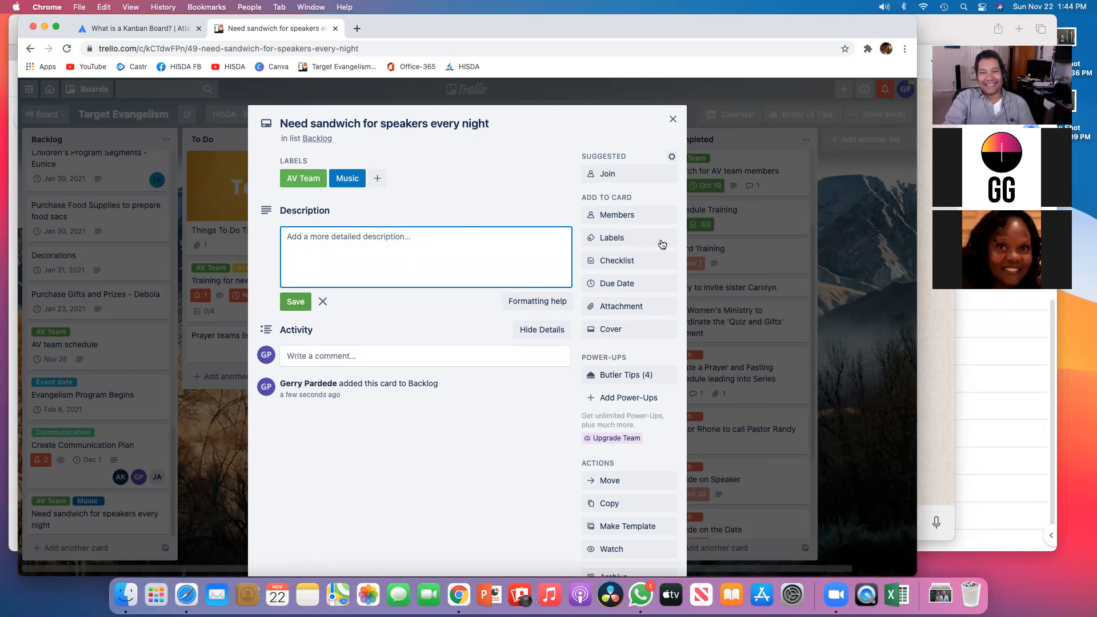
{"action": "left_click", "coordinate": [629, 240]}
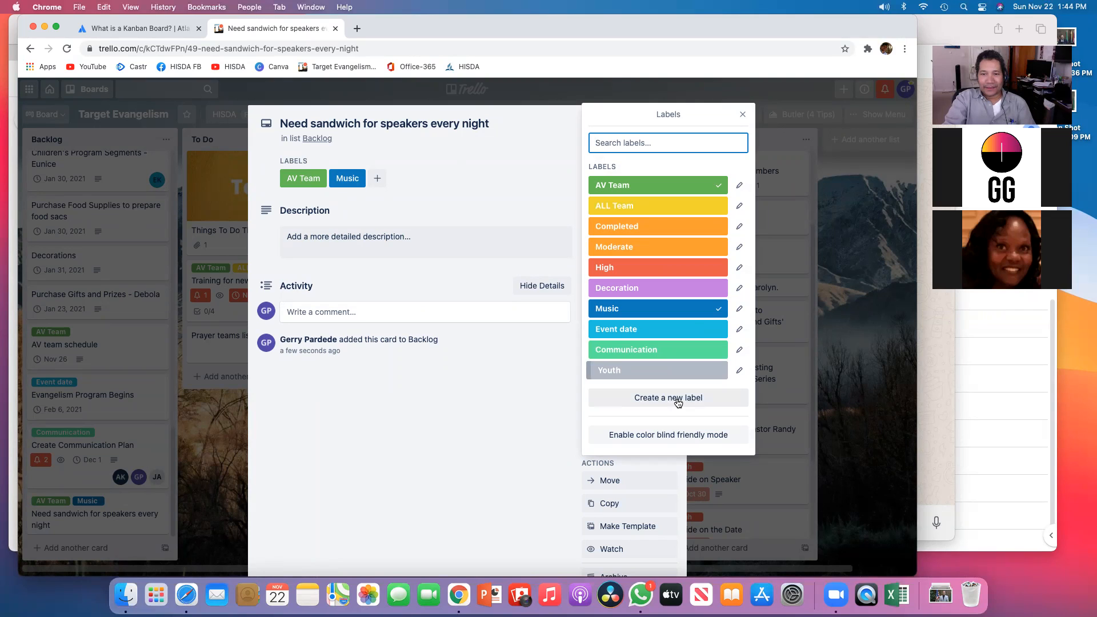
{"action": "left_click", "coordinate": [678, 402]}
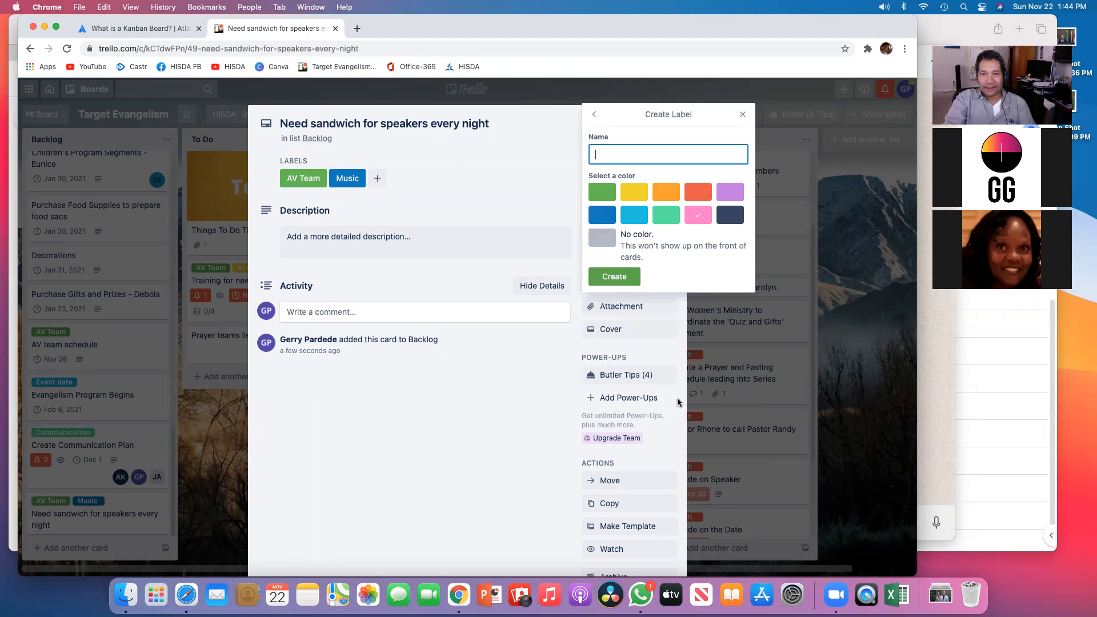
{"action": "type", "text": "H"}
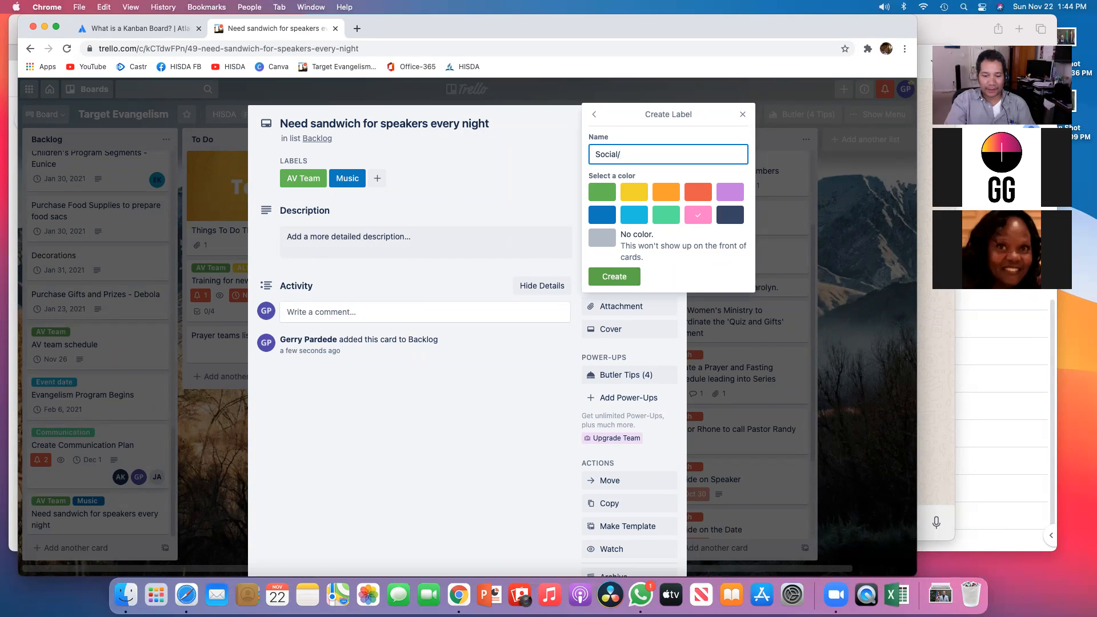
{"action": "type", "text": "ospitality"}
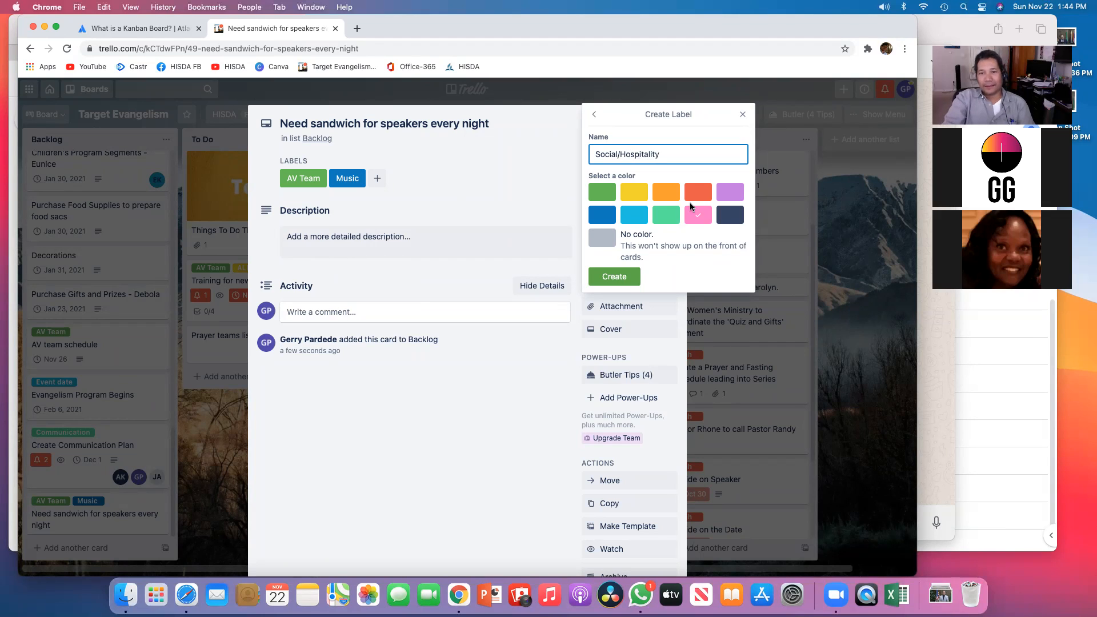
{"action": "left_click", "coordinate": [612, 282]}
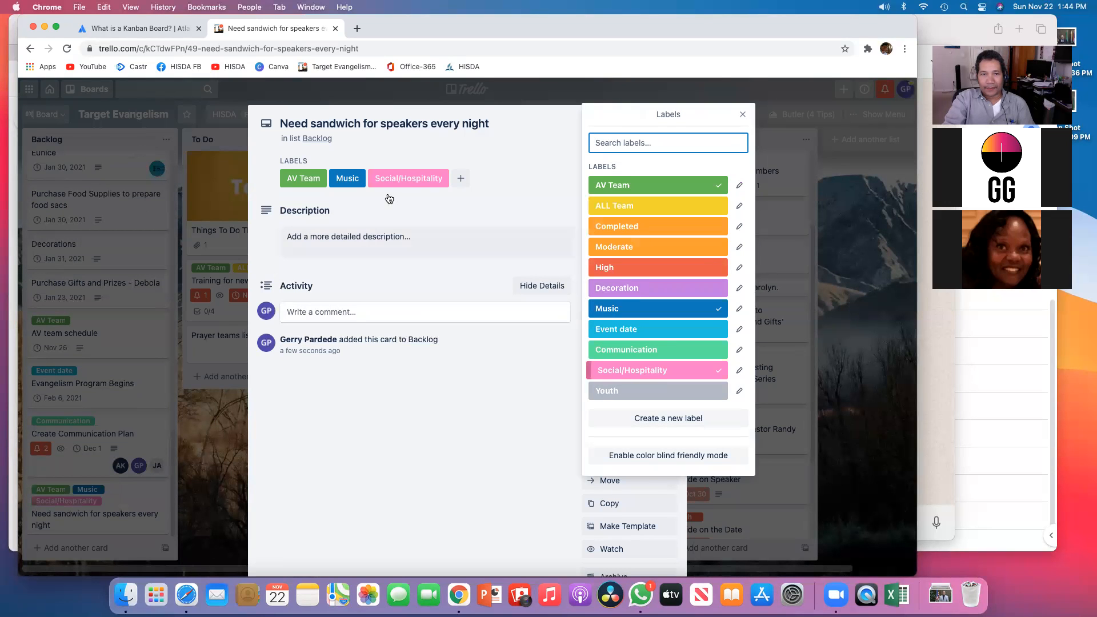
Step: Remove the Music and AV Team labels from the sandwich card and close the card
{"action": "left_click", "coordinate": [351, 181]}
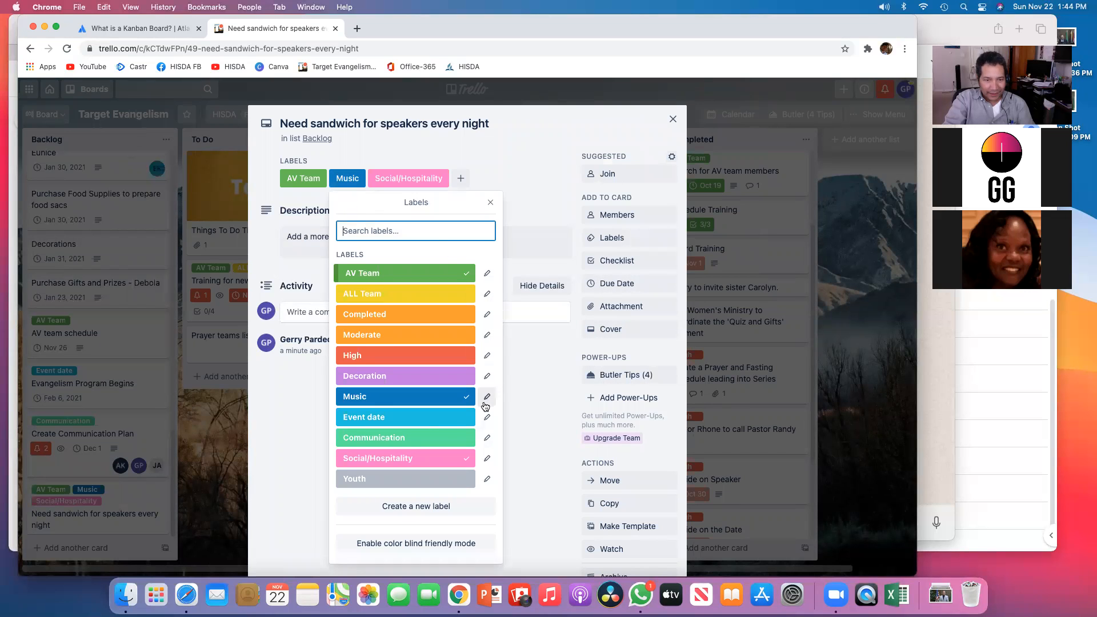
{"action": "left_click", "coordinate": [465, 397]}
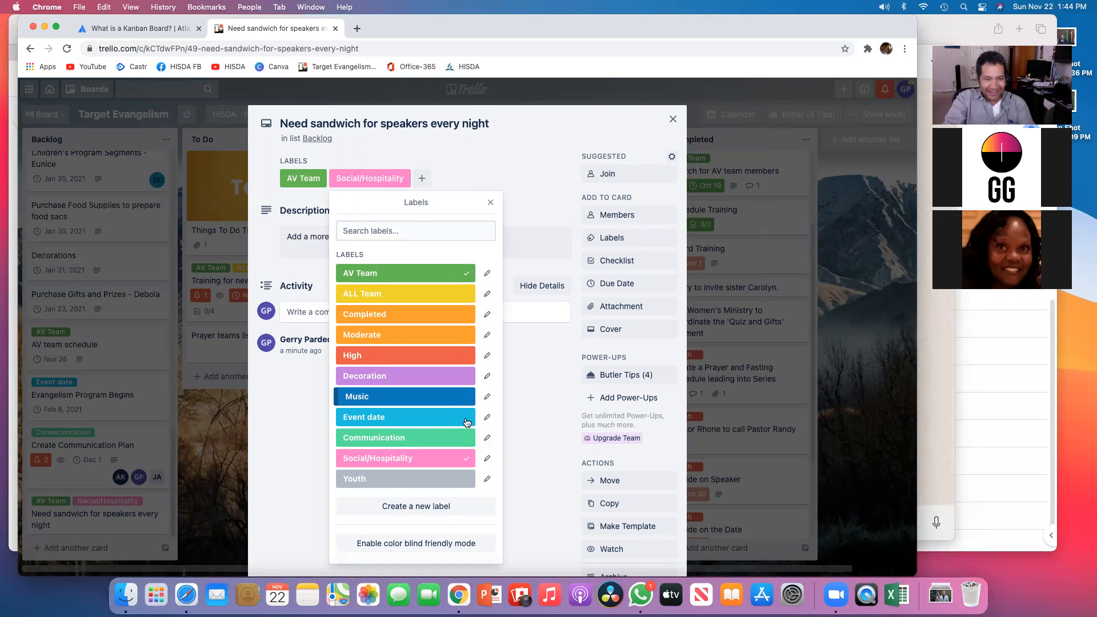
{"action": "left_click", "coordinate": [468, 274]}
{"action": "left_click", "coordinate": [491, 204]}
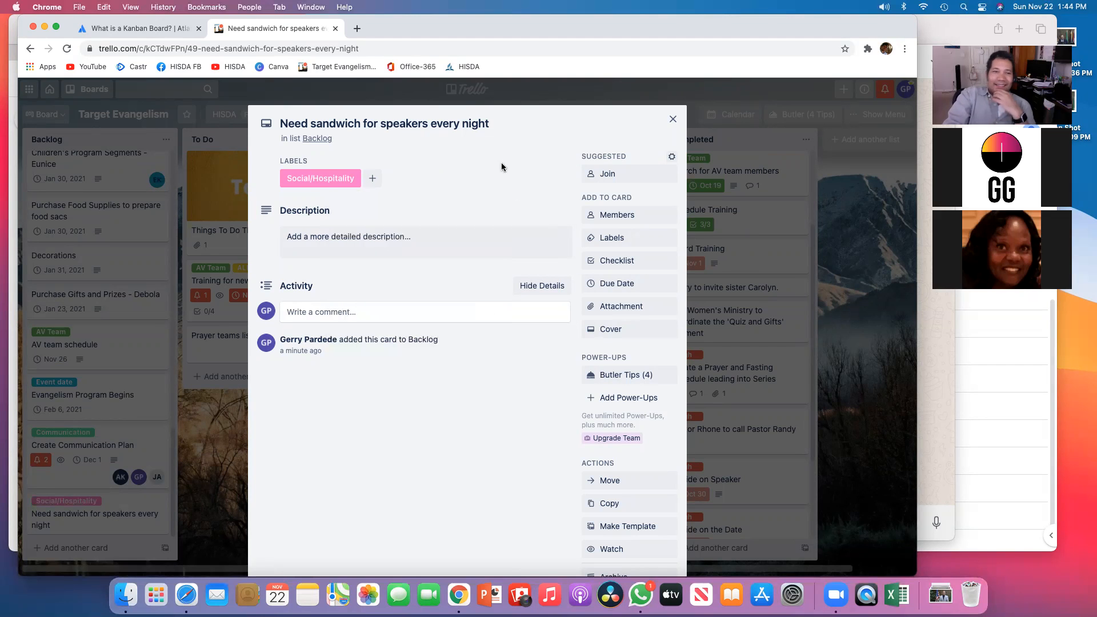
{"action": "left_click", "coordinate": [673, 121]}
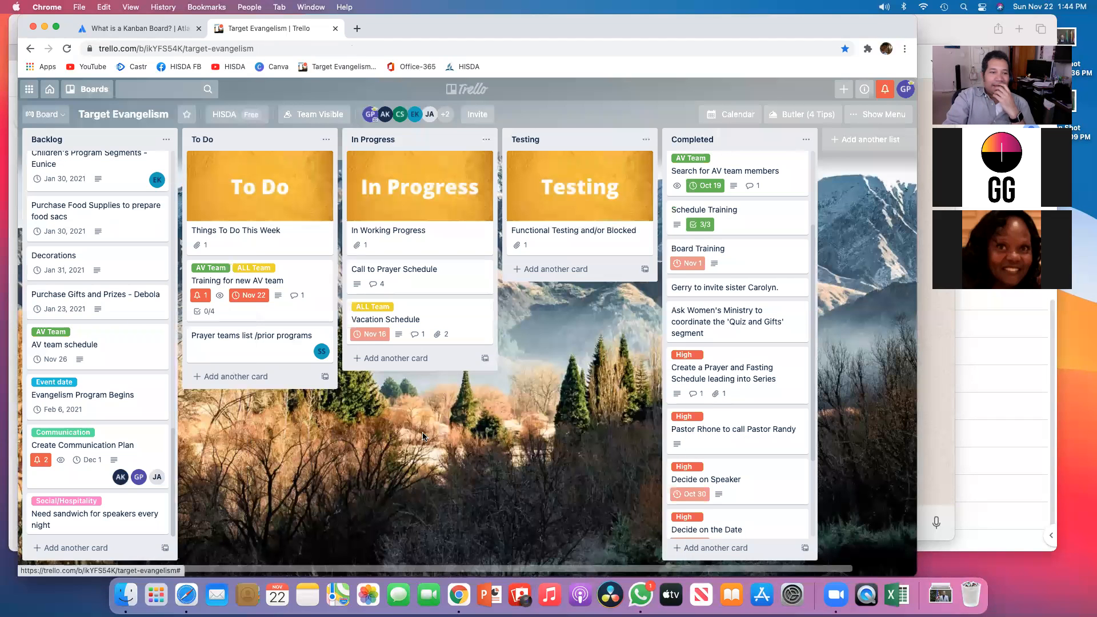
Step: Open the sandwich card and add a checklist titled "Shopping List"
{"action": "left_click", "coordinate": [74, 519]}
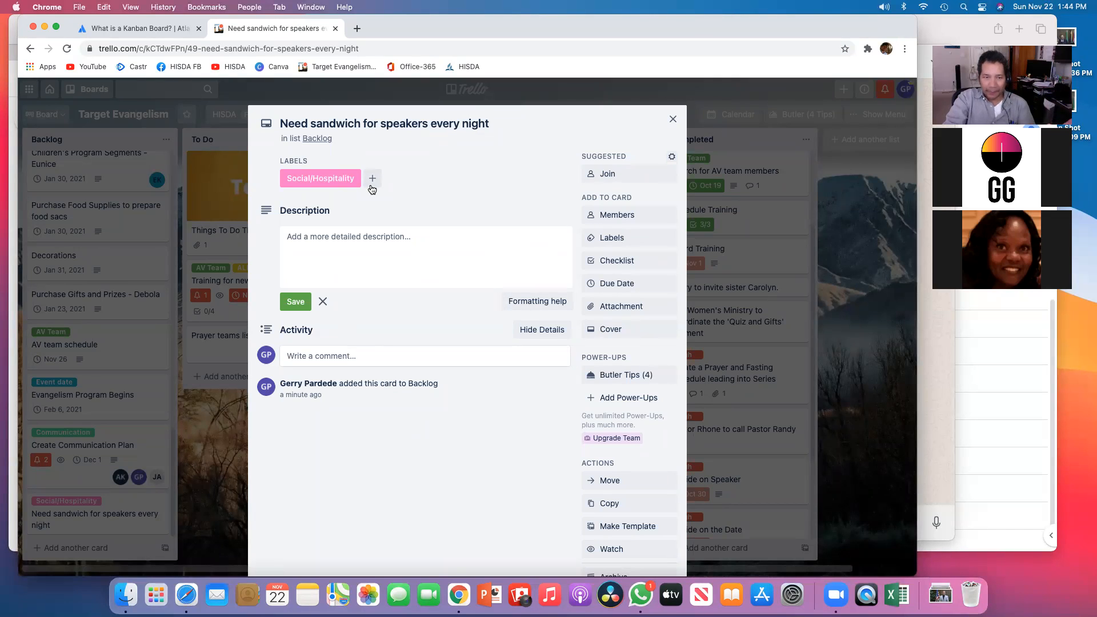
{"action": "left_click", "coordinate": [637, 262]}
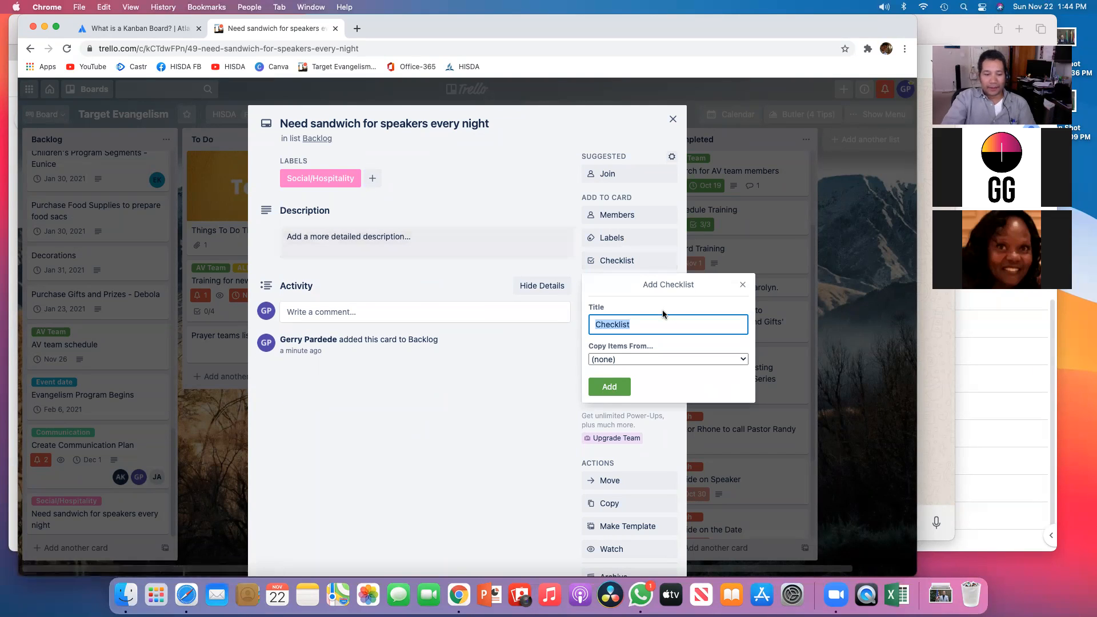
{"action": "type", "text": "Shio"}
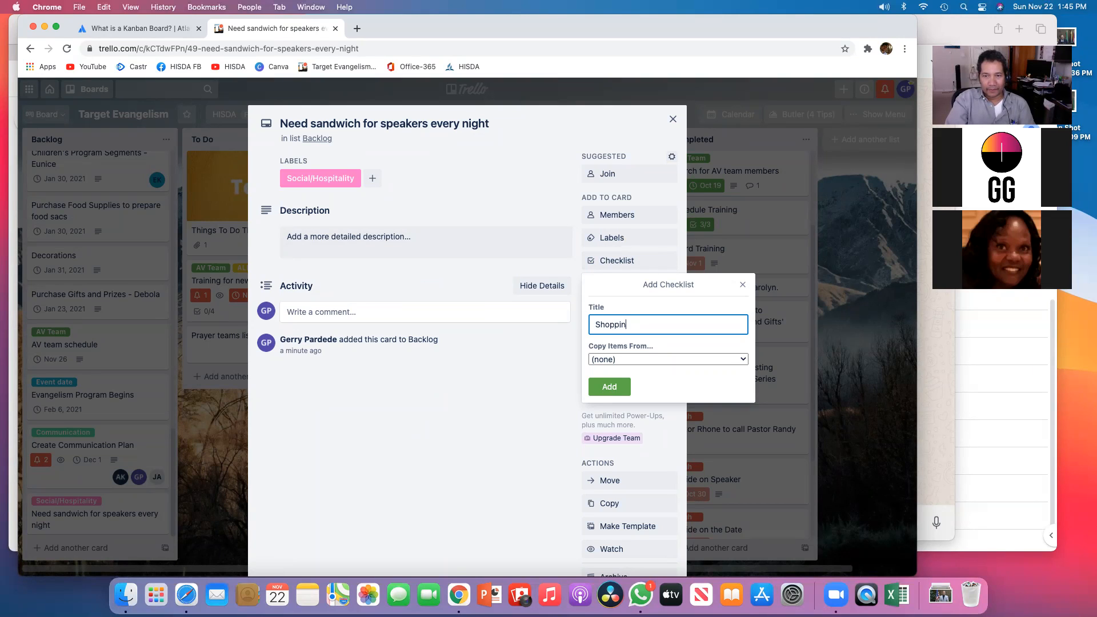
{"action": "key", "text": "Return"}
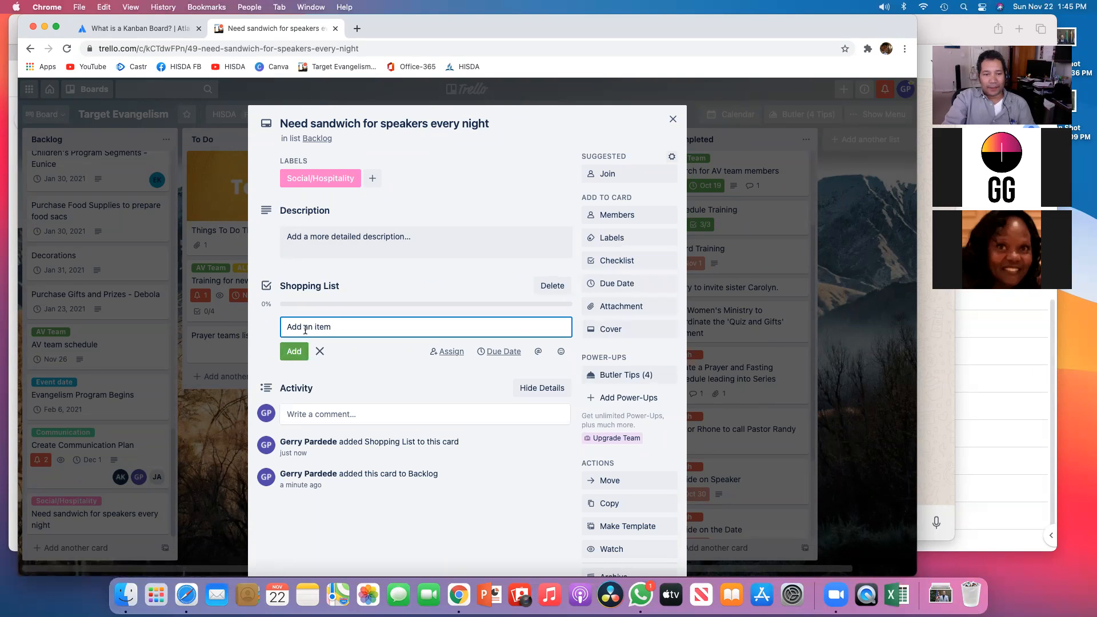
Step: Add the checklist items "Bread - Wheat", "Vegan meat" and "Letuce" to the Shopping List
{"action": "type", "text": "Bread - Whea"}
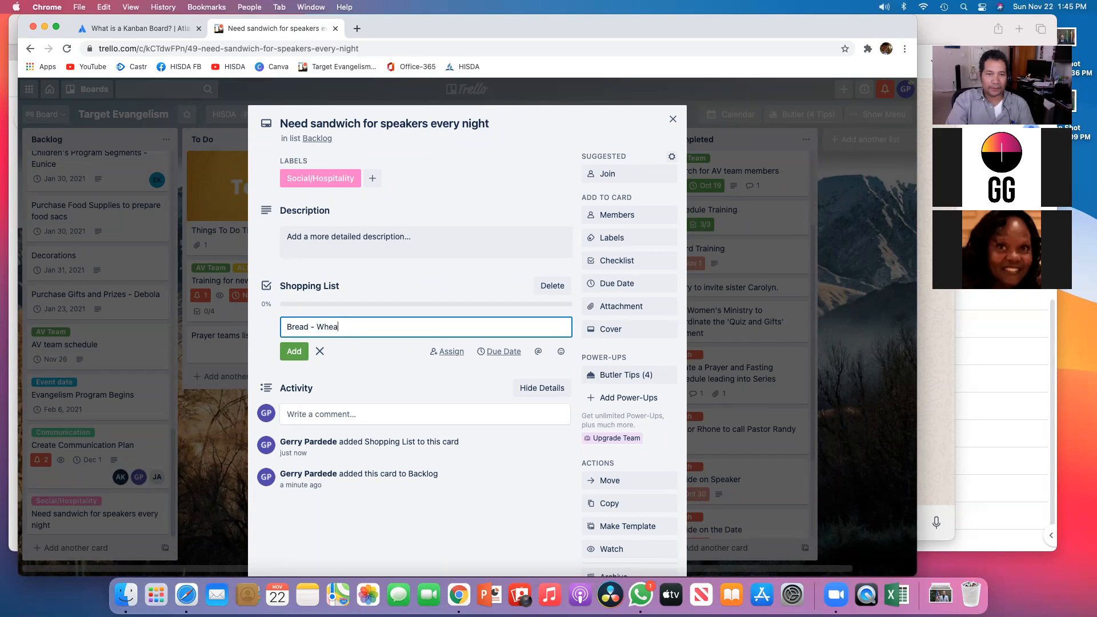
{"action": "type", "text": "t"}
{"action": "key", "text": "Return"}
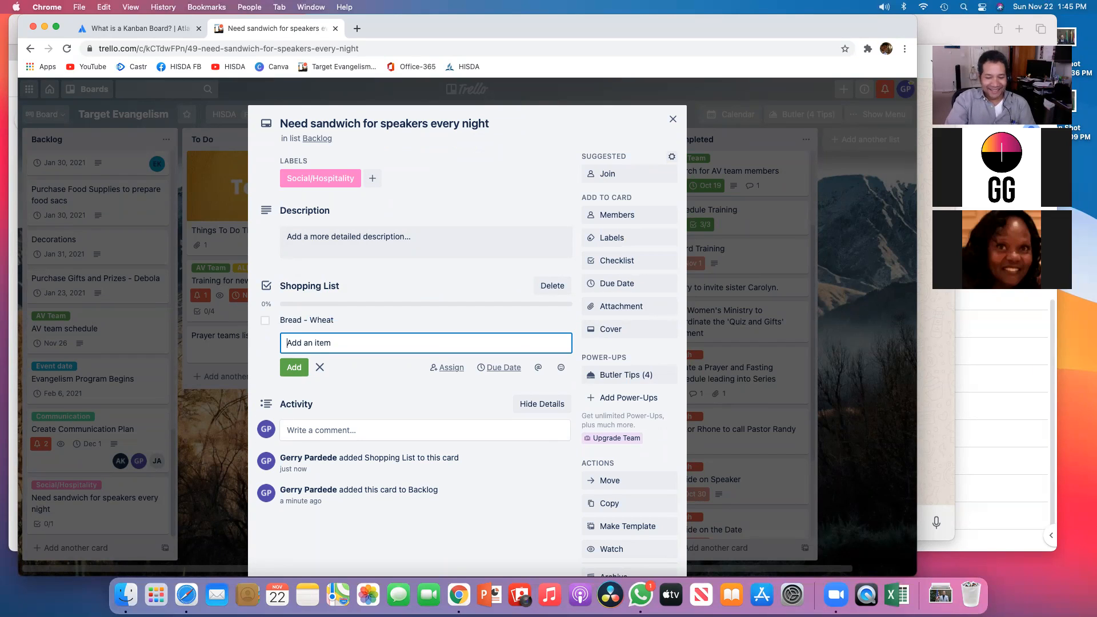
{"action": "type", "text": "Fake meat"}
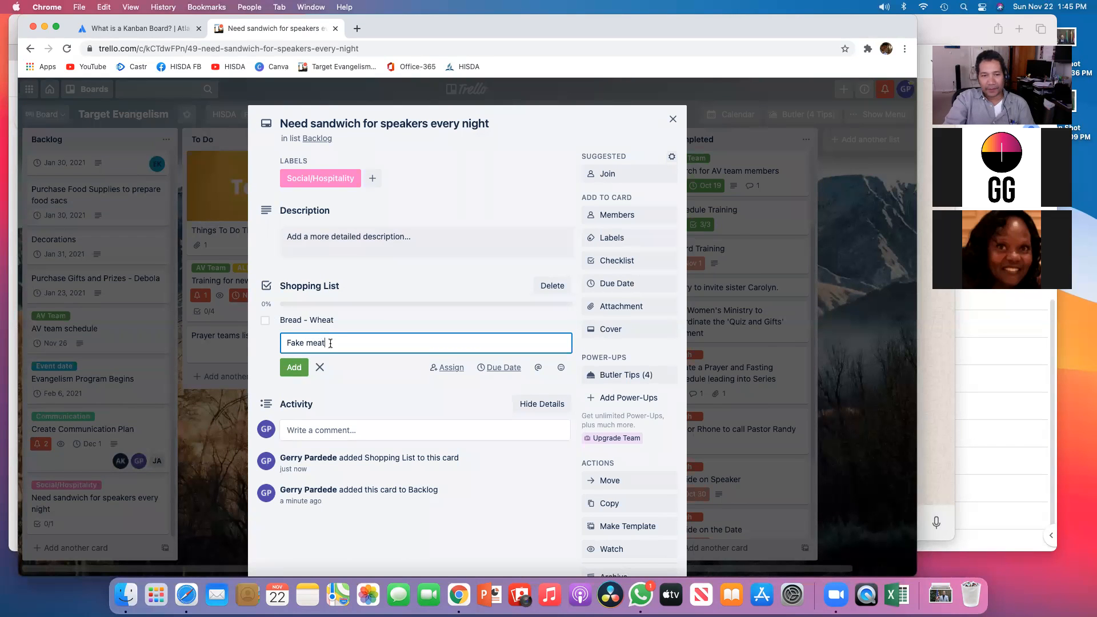
{"action": "key", "text": "super+a"}
{"action": "type", "text": "Ve"}
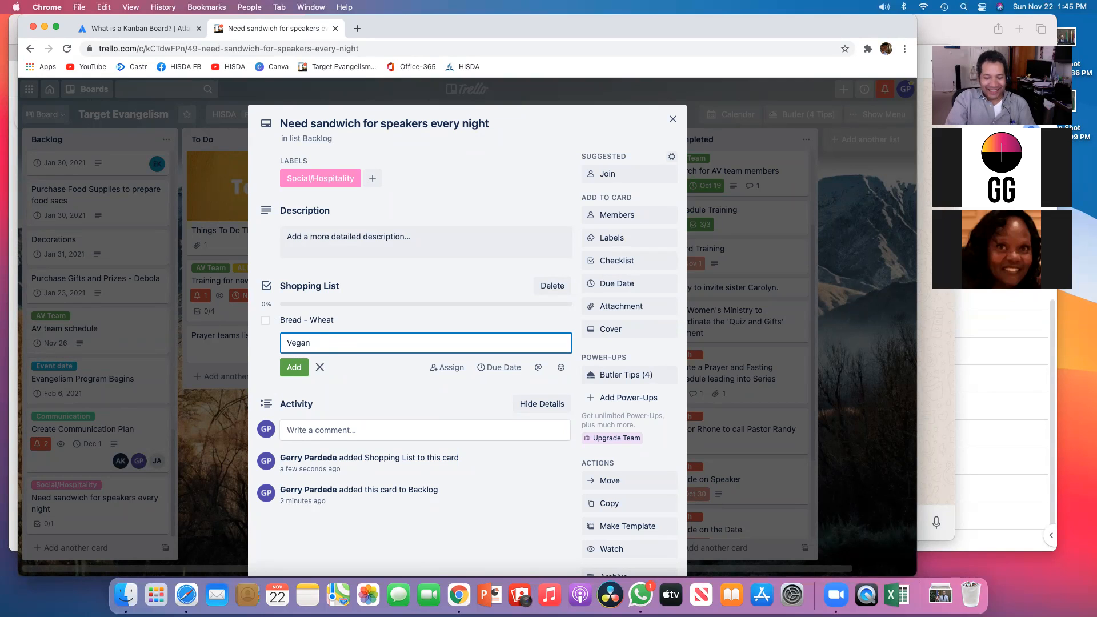
{"action": "key", "text": "Return"}
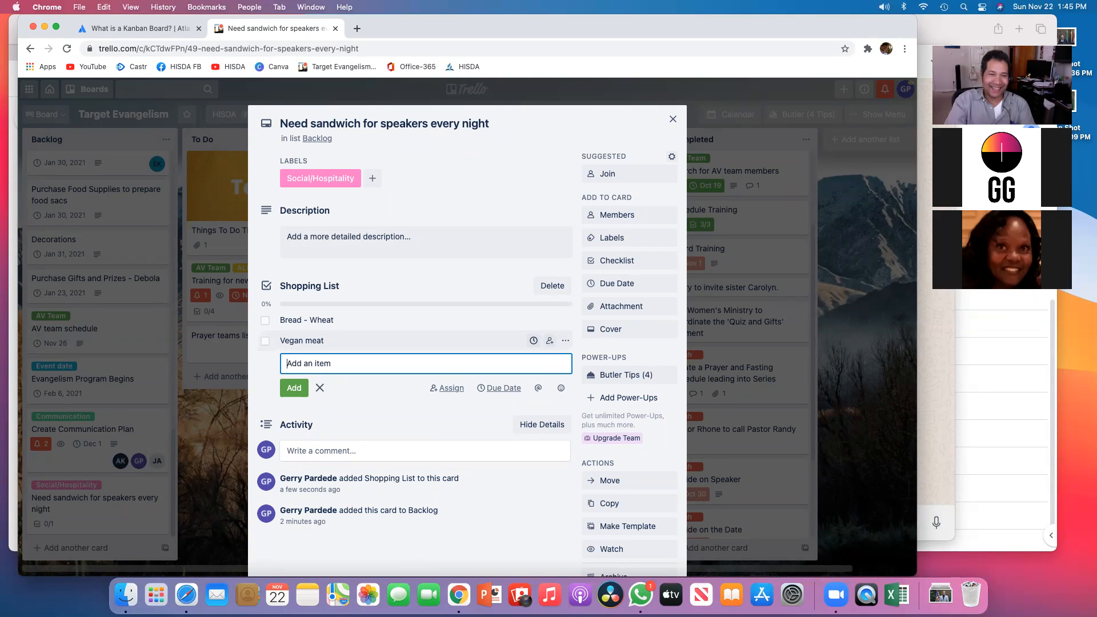
{"action": "type", "text": "Letuce"}
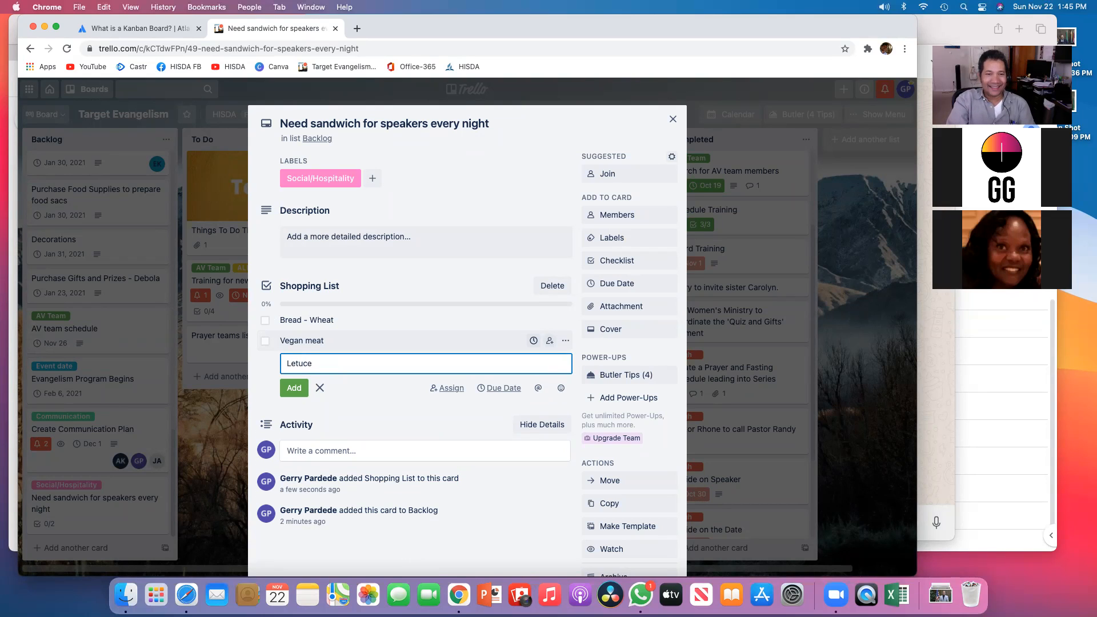
{"action": "key", "text": "Return"}
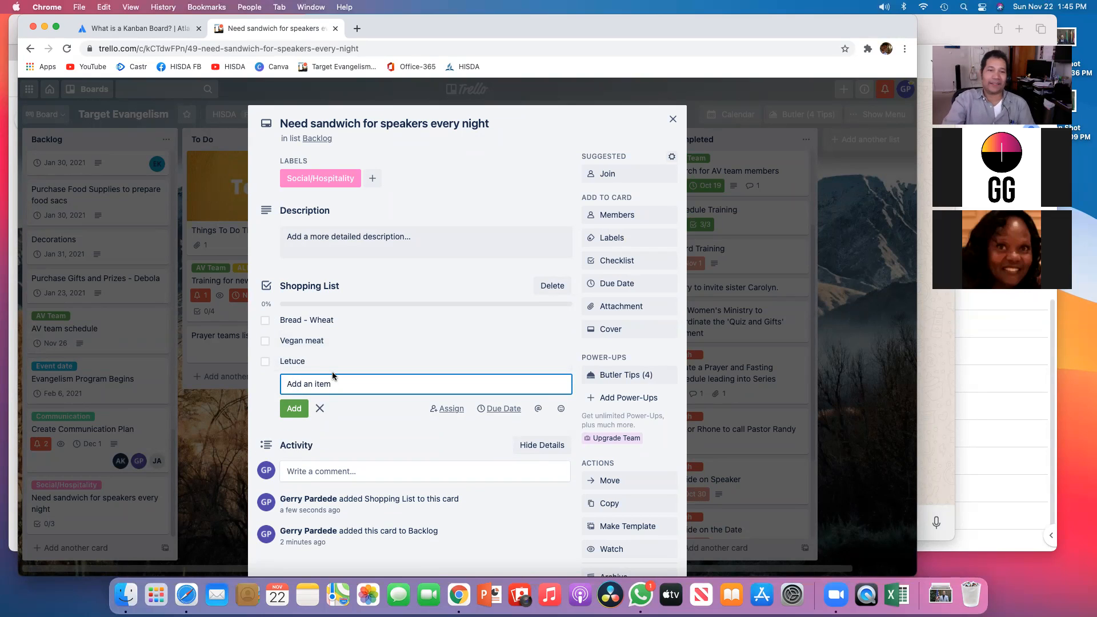
{"action": "left_click", "coordinate": [364, 418]}
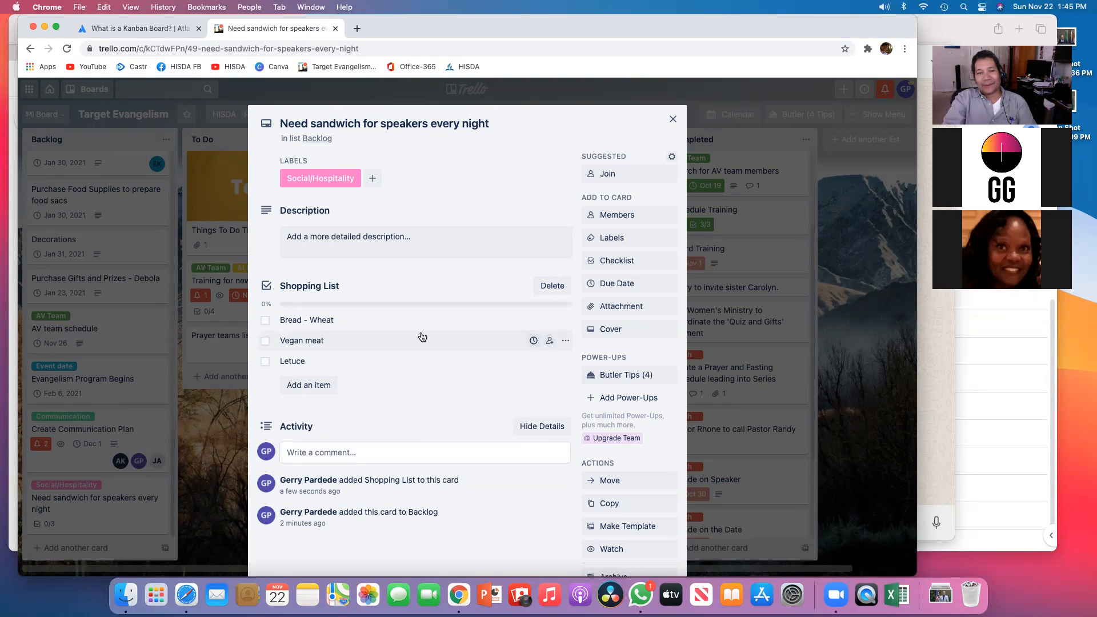
Step: Close the card and move the sandwich card into the To Do list
{"action": "left_click", "coordinate": [674, 120]}
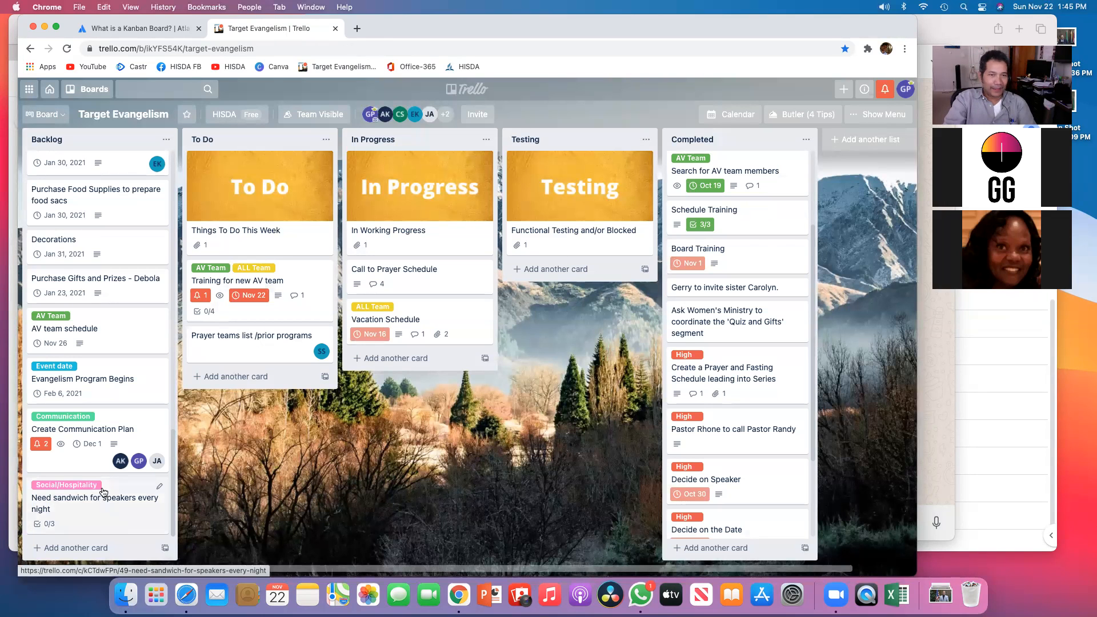
{"action": "left_click_drag", "start_coordinate": [103, 493], "coordinate": [366, 452]}
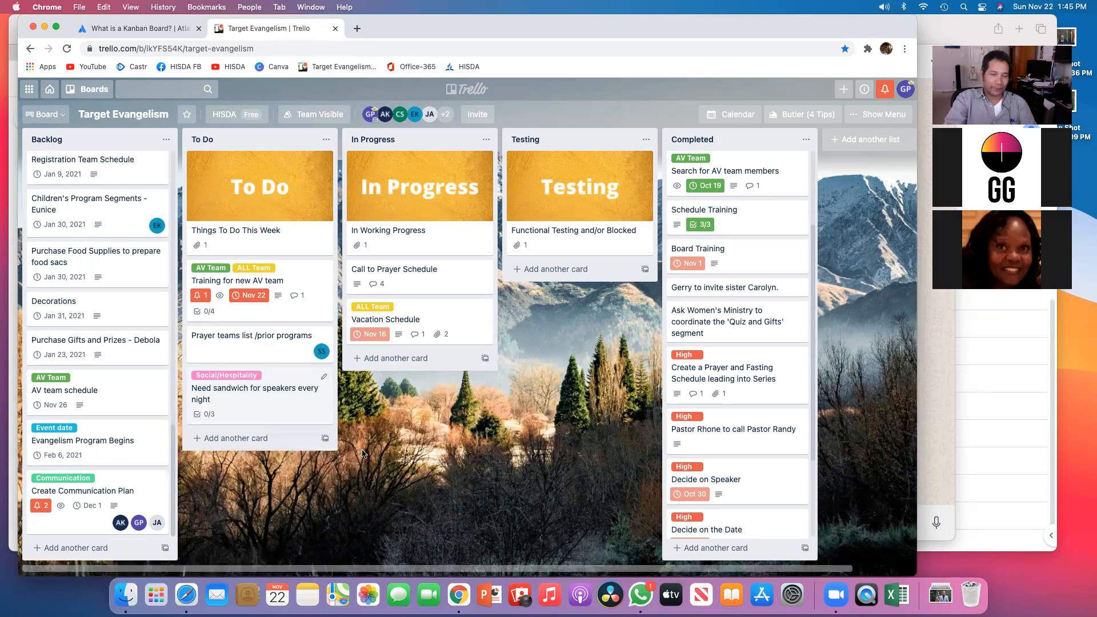
Step: Open the sandwich card, tick off all three Shopping List items, and close the card
{"action": "left_click", "coordinate": [323, 392]}
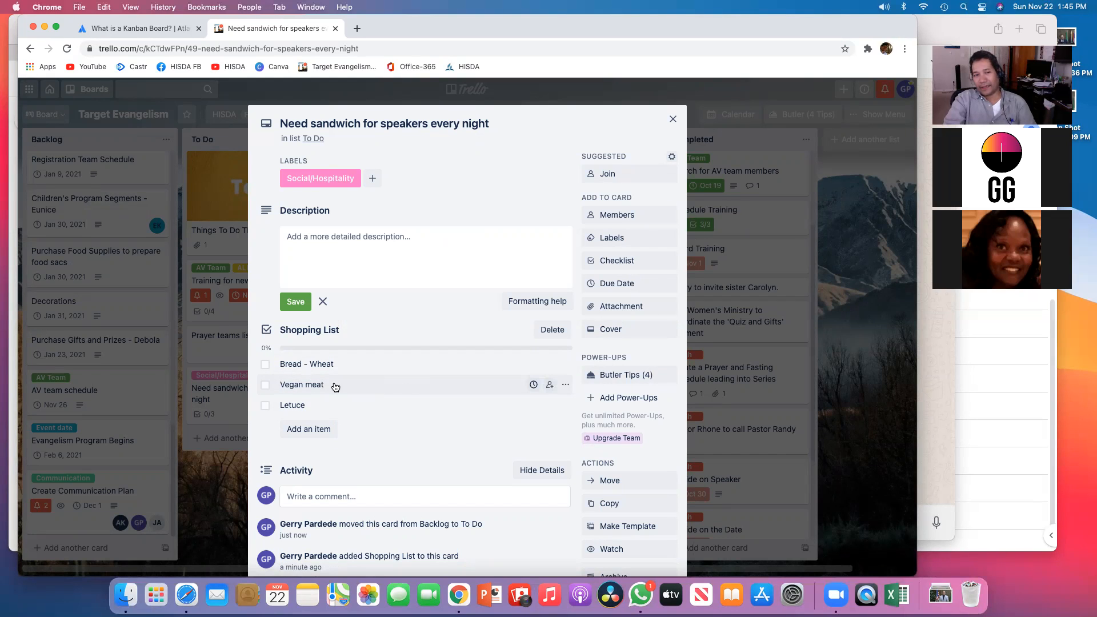
{"action": "left_click", "coordinate": [265, 369]}
{"action": "left_click", "coordinate": [265, 342]}
{"action": "left_click", "coordinate": [266, 362]}
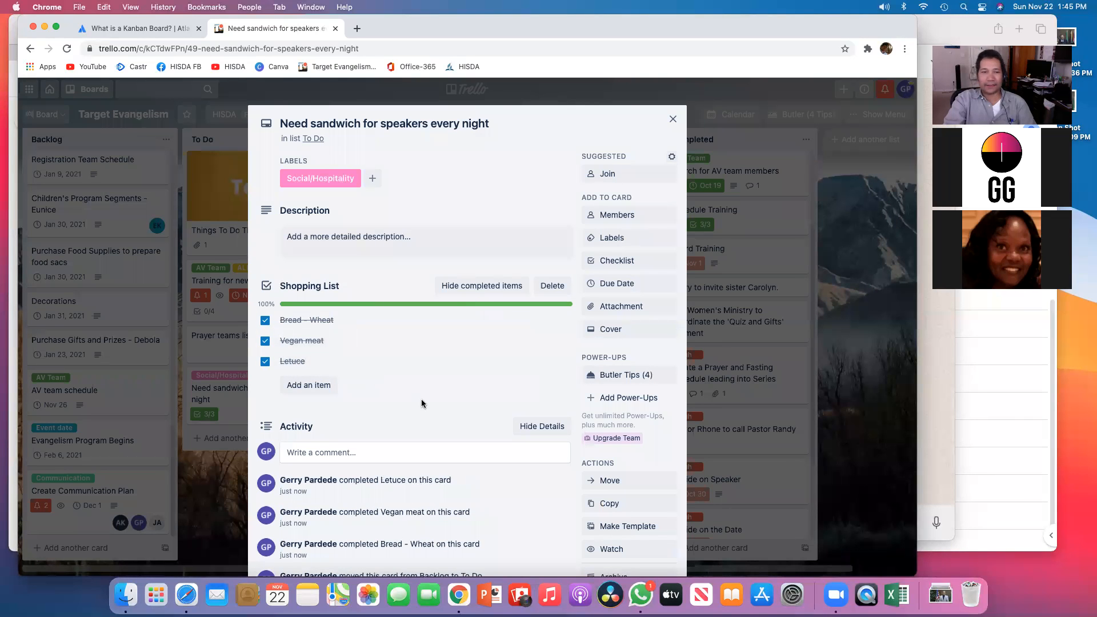
{"action": "left_click", "coordinate": [672, 119]}
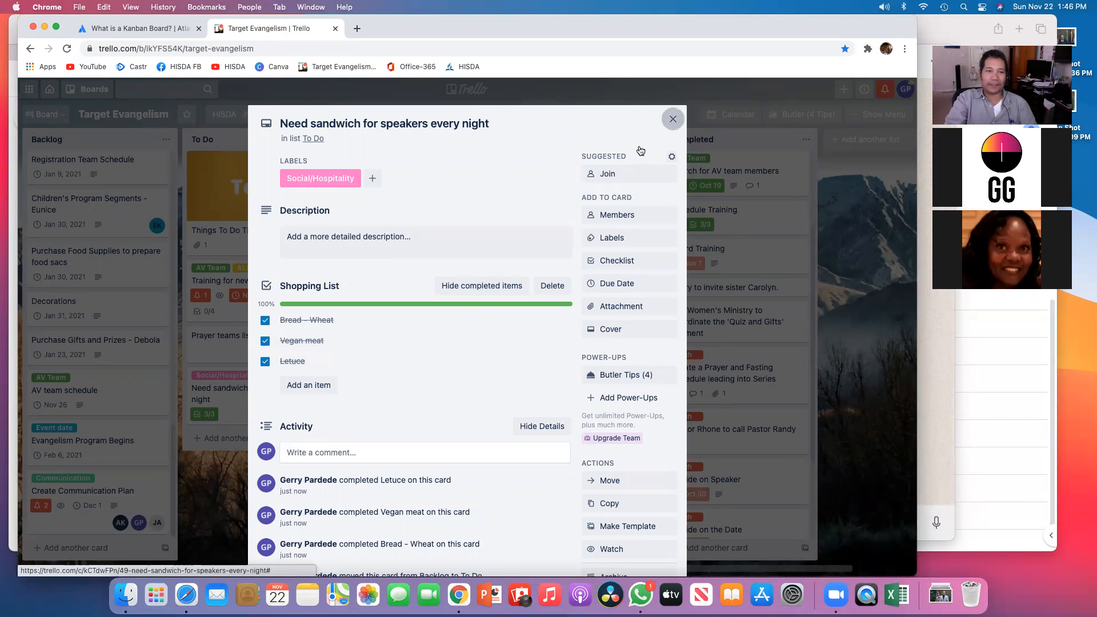
Step: Move the sandwich card to the Completed list and then back to the end of Backlog
{"action": "left_click_drag", "start_coordinate": [272, 389], "coordinate": [851, 443]}
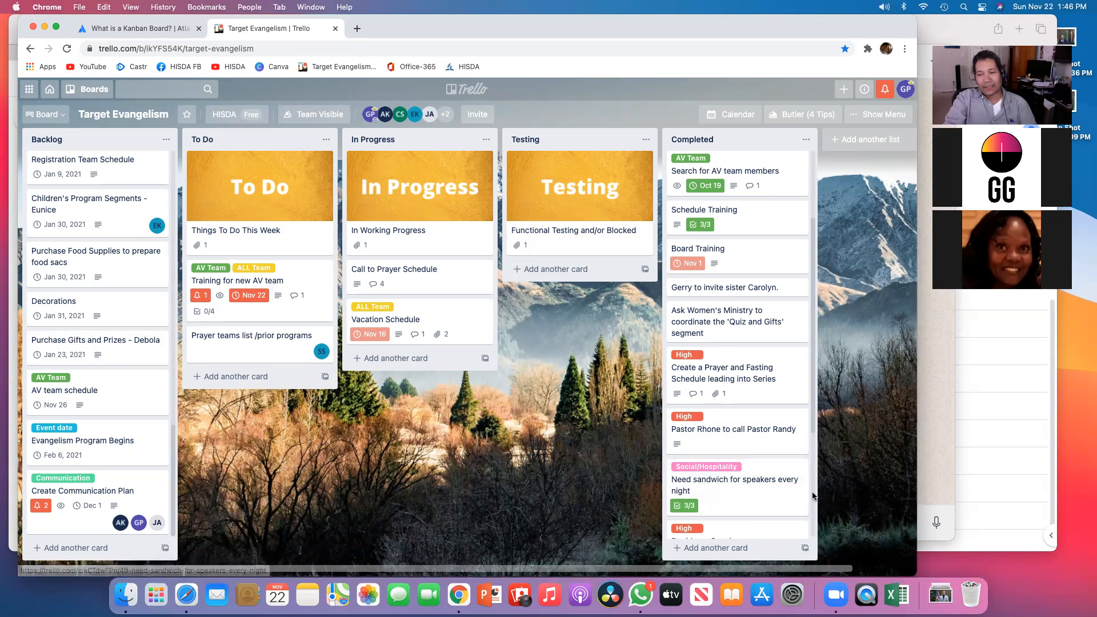
{"action": "left_click_drag", "start_coordinate": [761, 473], "coordinate": [109, 502]}
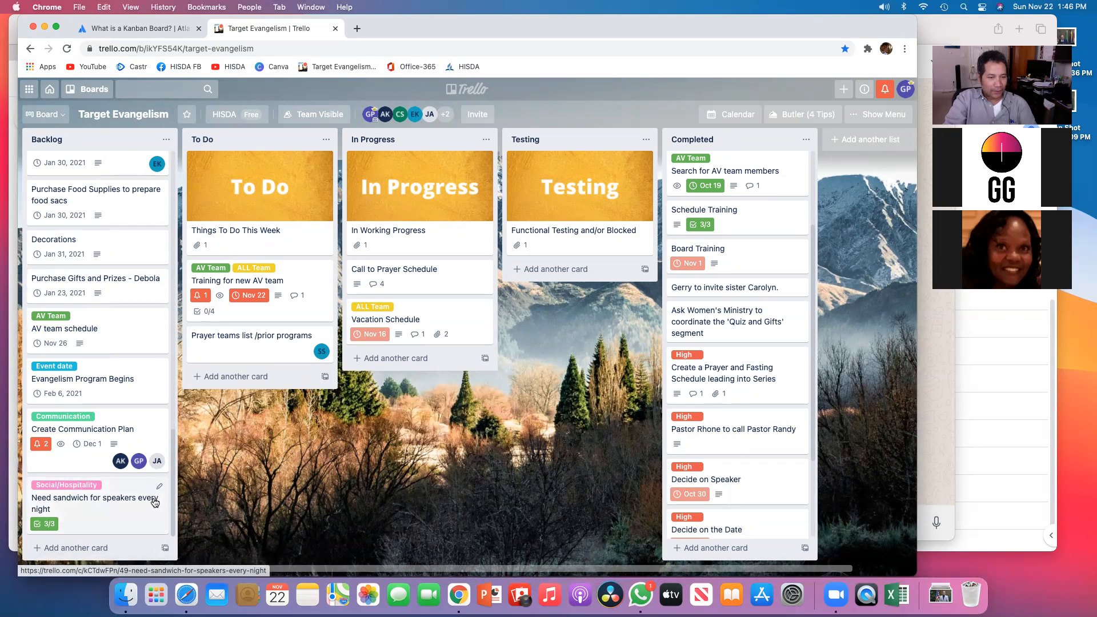
Step: Reopen the sandwich card, untick all three Shopping List items, and close the card
{"action": "left_click", "coordinate": [121, 501]}
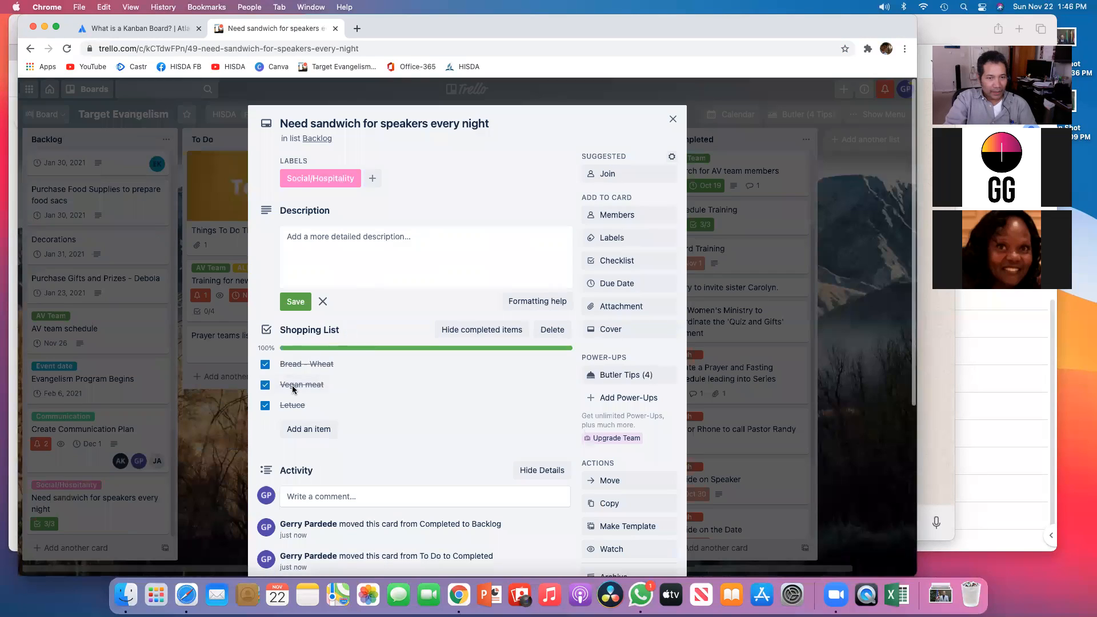
{"action": "left_click", "coordinate": [265, 366]}
{"action": "left_click", "coordinate": [265, 361]}
{"action": "left_click", "coordinate": [265, 340]}
{"action": "left_click", "coordinate": [673, 119]}
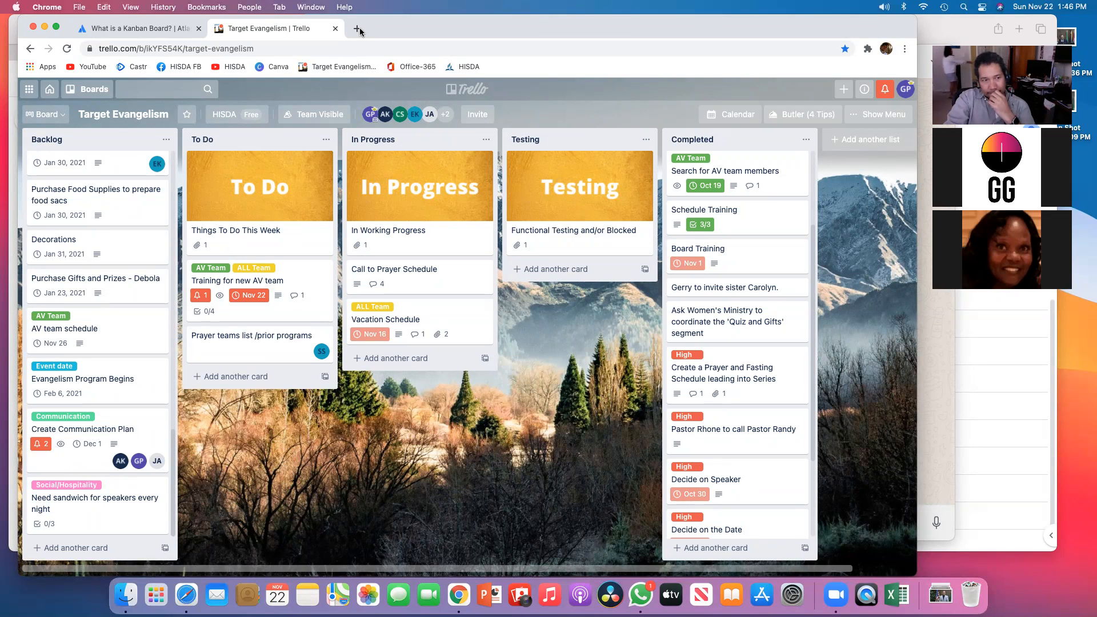
Step: Open the Create Communication Plan card and add a checklist titled "Comm plan"
{"action": "left_click", "coordinate": [87, 422]}
{"action": "left_click", "coordinate": [85, 434]}
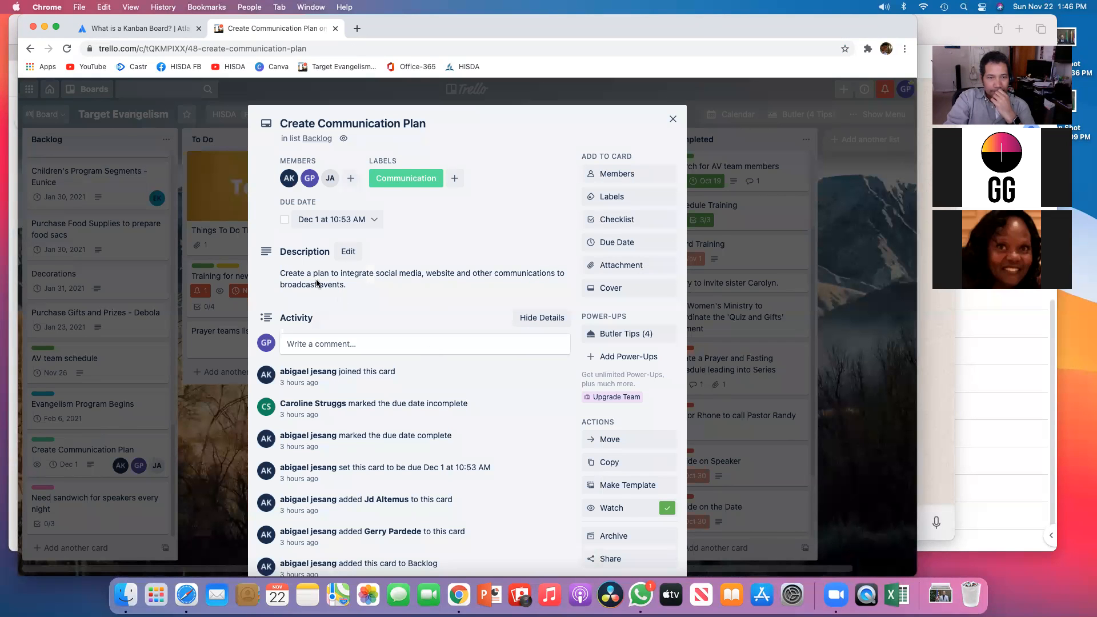
{"action": "left_click_drag", "start_coordinate": [320, 276], "coordinate": [548, 280]}
{"action": "left_click_drag", "start_coordinate": [379, 294], "coordinate": [312, 295]}
{"action": "left_click", "coordinate": [455, 306]}
{"action": "scroll", "coordinate": [448, 305], "scroll_direction": "down", "scroll_amount": 1}
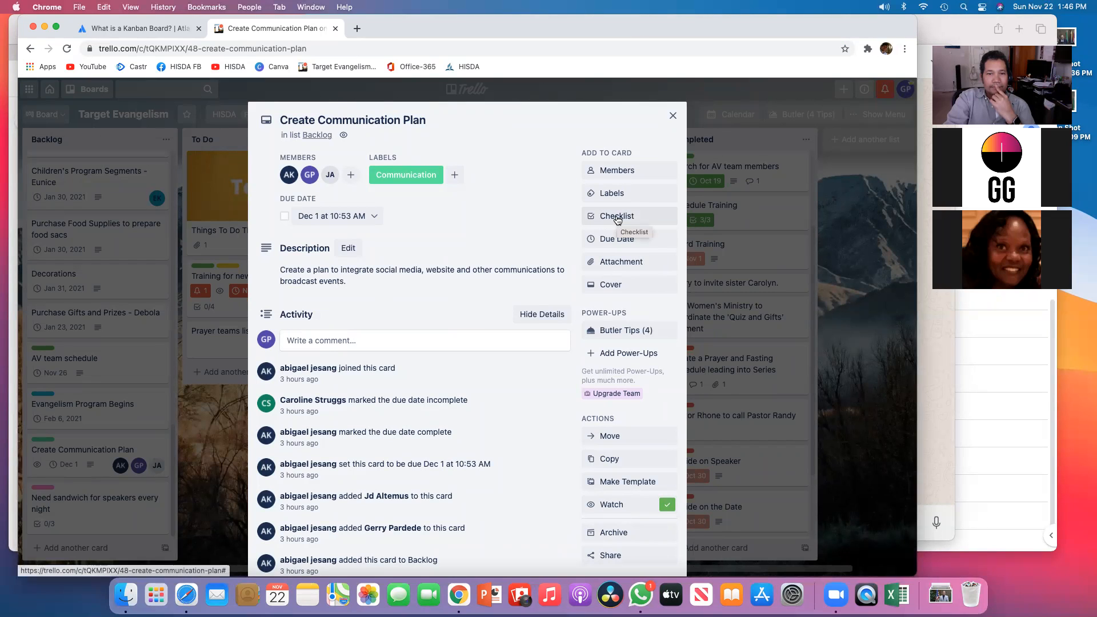
{"action": "left_click", "coordinate": [617, 217]}
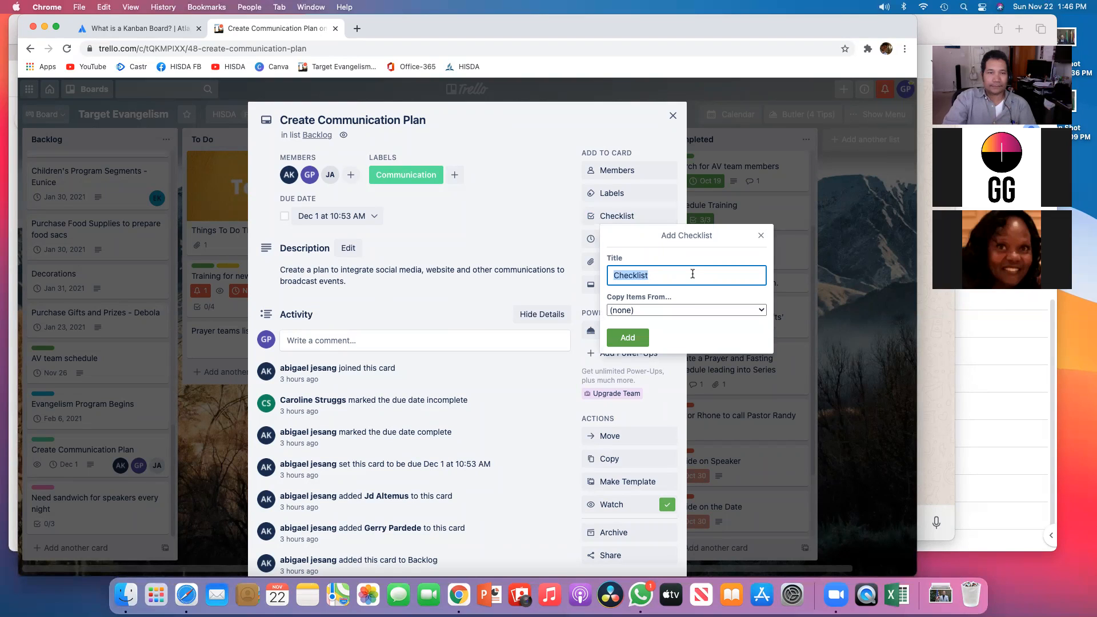
{"action": "type", "text": "Comm plan"}
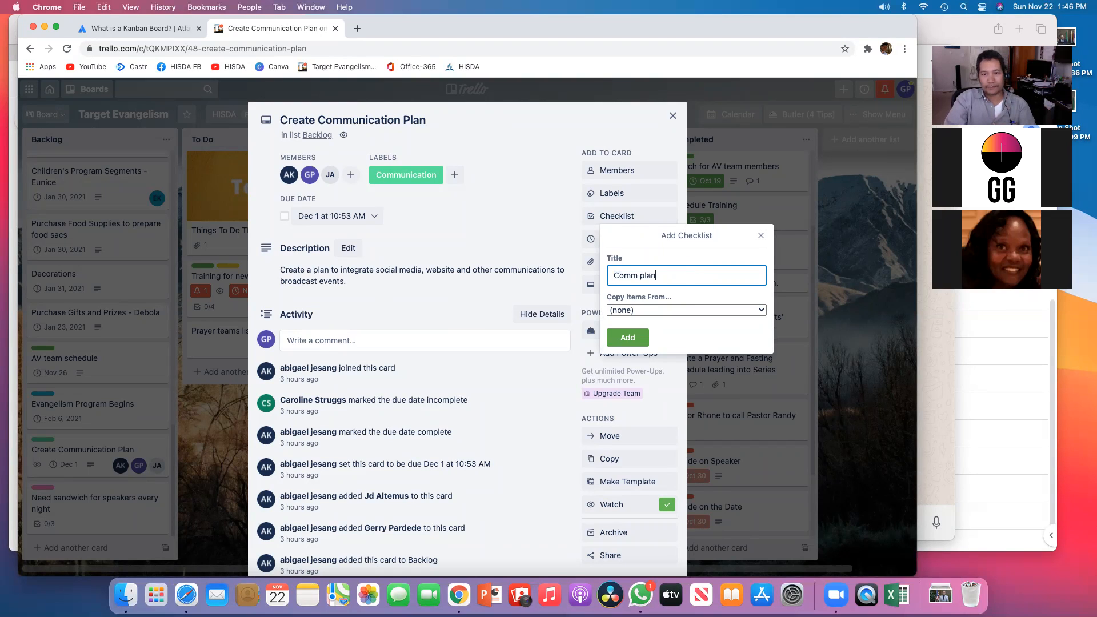
{"action": "key", "text": "Return"}
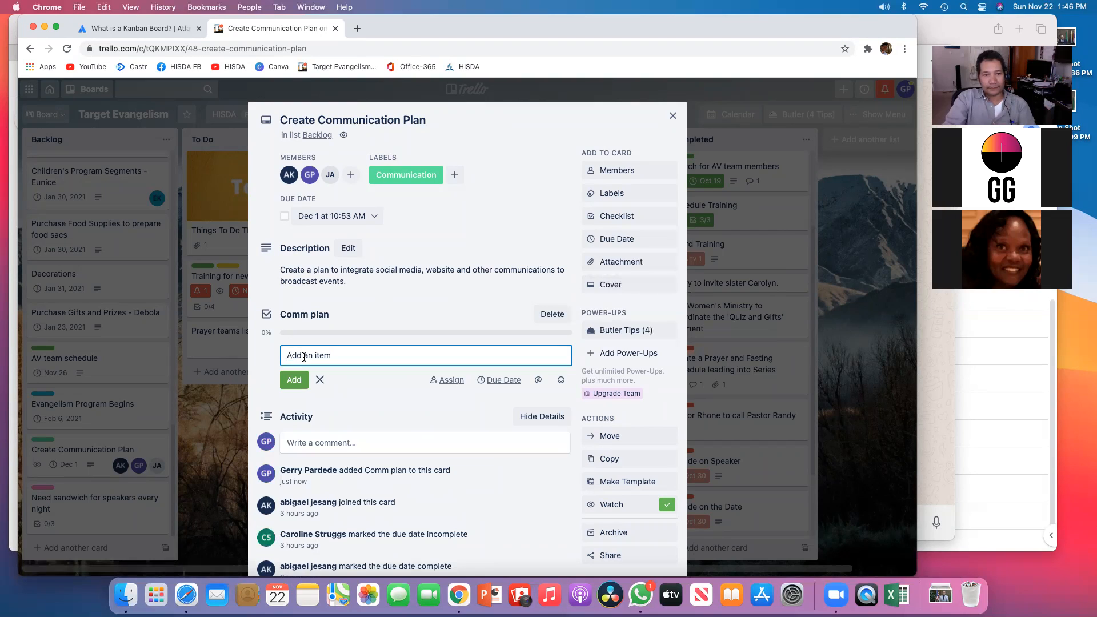
Step: Add the item "Create stream" to the Comm plan checklist and close the card
{"action": "type", "text": "Create"}
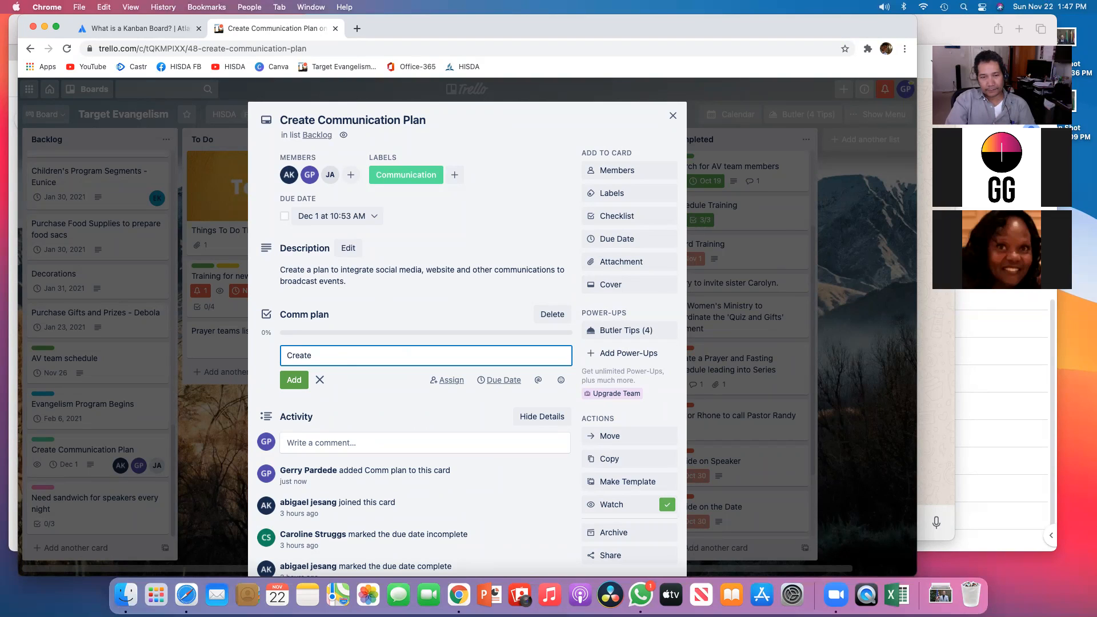
{"action": "type", "text": "stream"}
{"action": "left_click", "coordinate": [294, 380]}
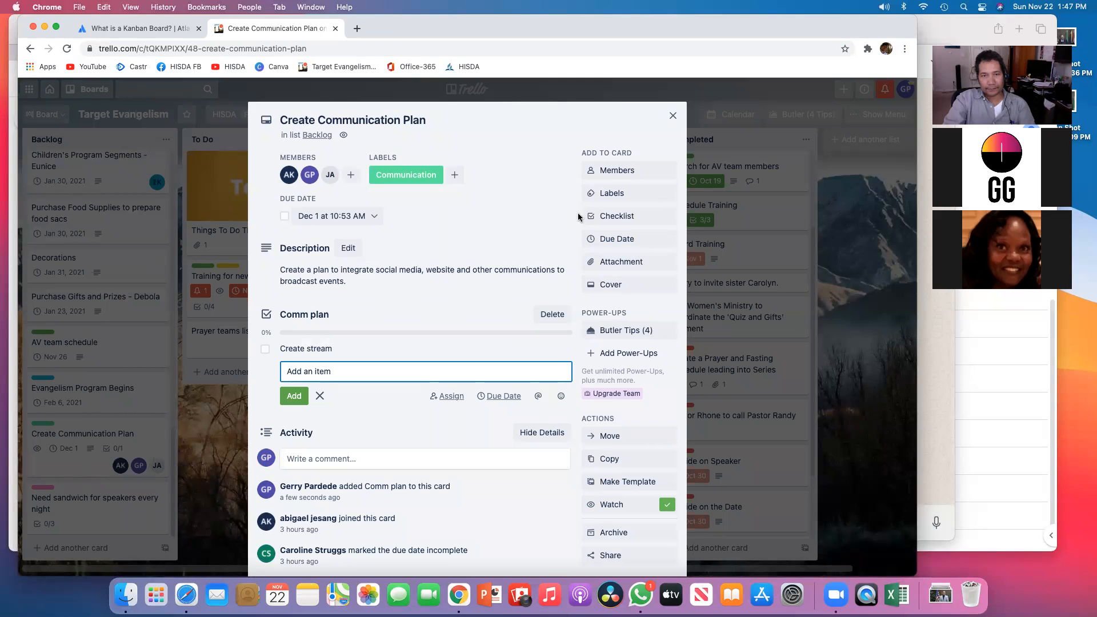
{"action": "left_click", "coordinate": [678, 116]}
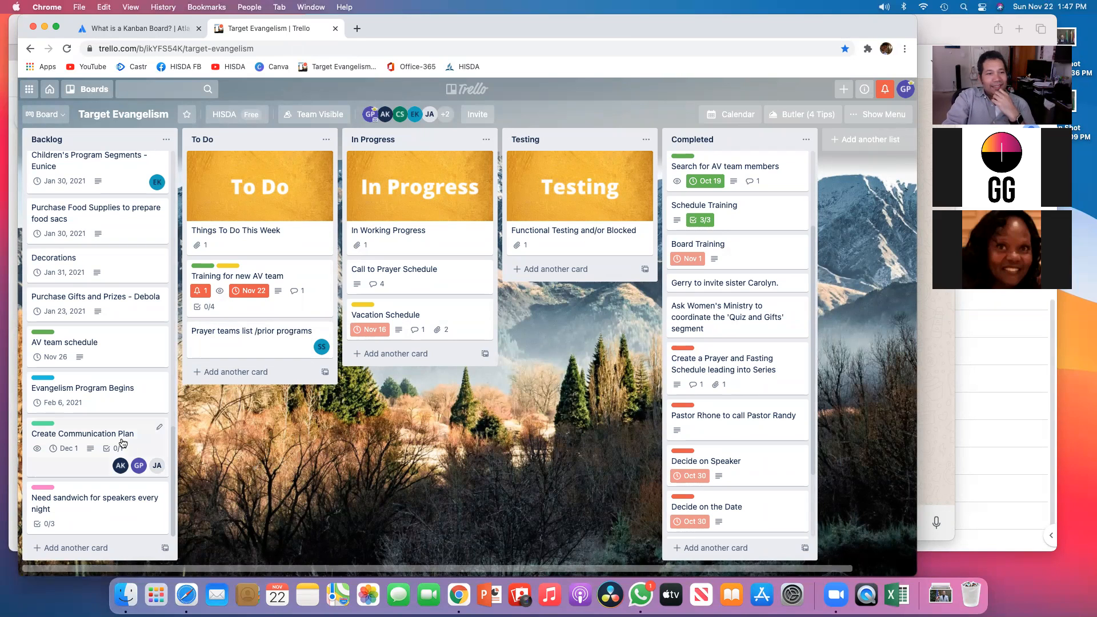
Step: Open the AV team schedule card and turn on watching for it
{"action": "left_click", "coordinate": [97, 341]}
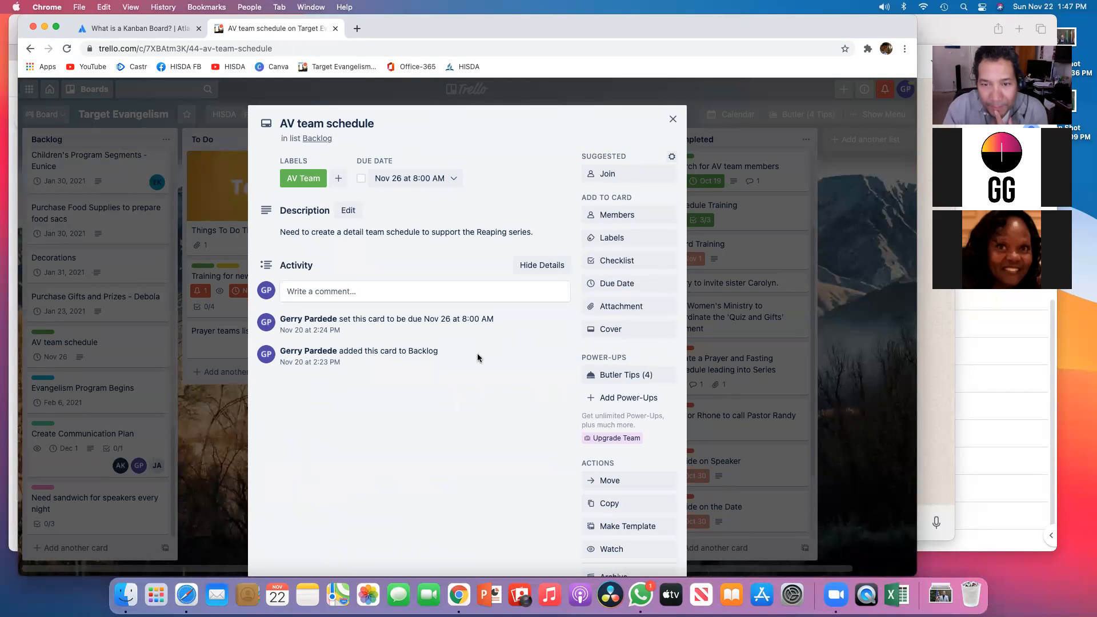
{"action": "scroll", "coordinate": [644, 530], "scroll_direction": "down", "scroll_amount": 3}
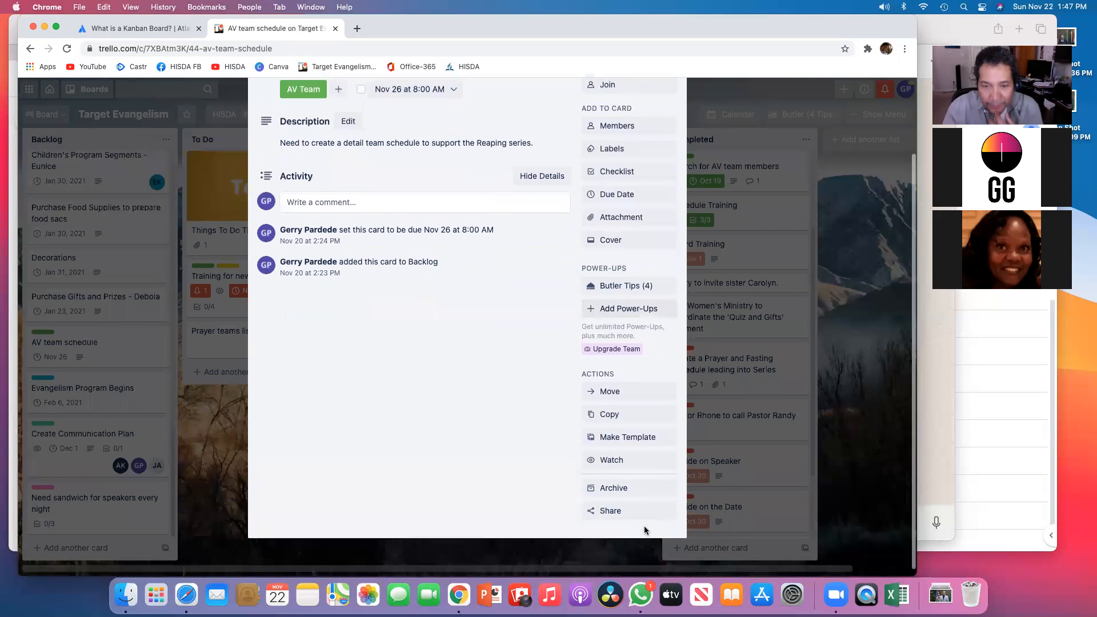
{"action": "left_click", "coordinate": [615, 452]}
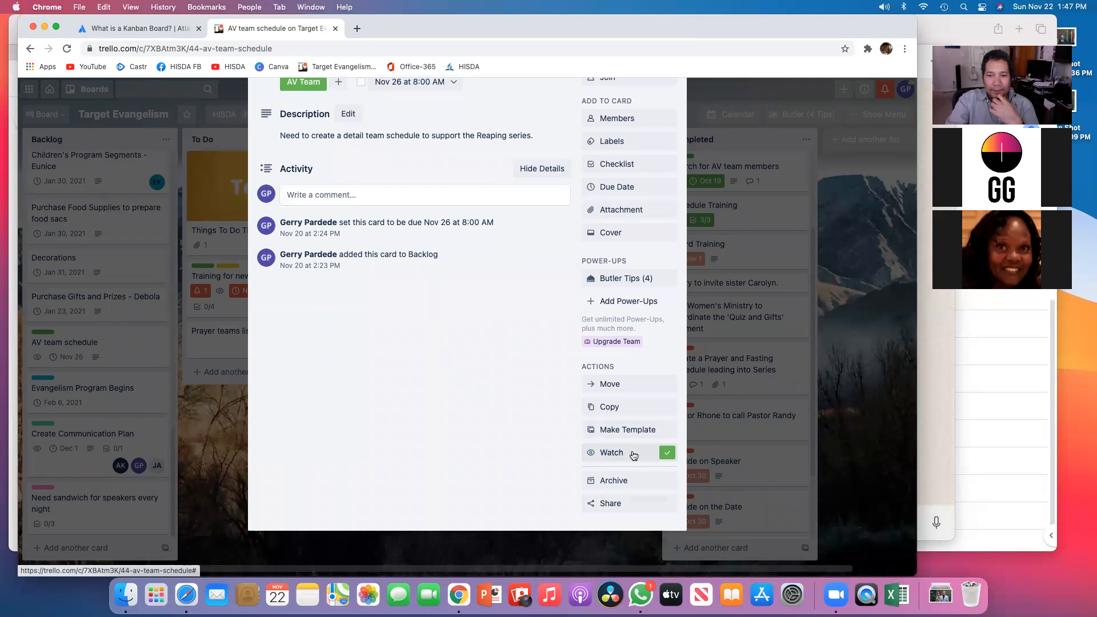
Step: Join the AV team schedule card yourself and add one more board member to it
{"action": "scroll", "coordinate": [623, 453], "scroll_direction": "up", "scroll_amount": 3}
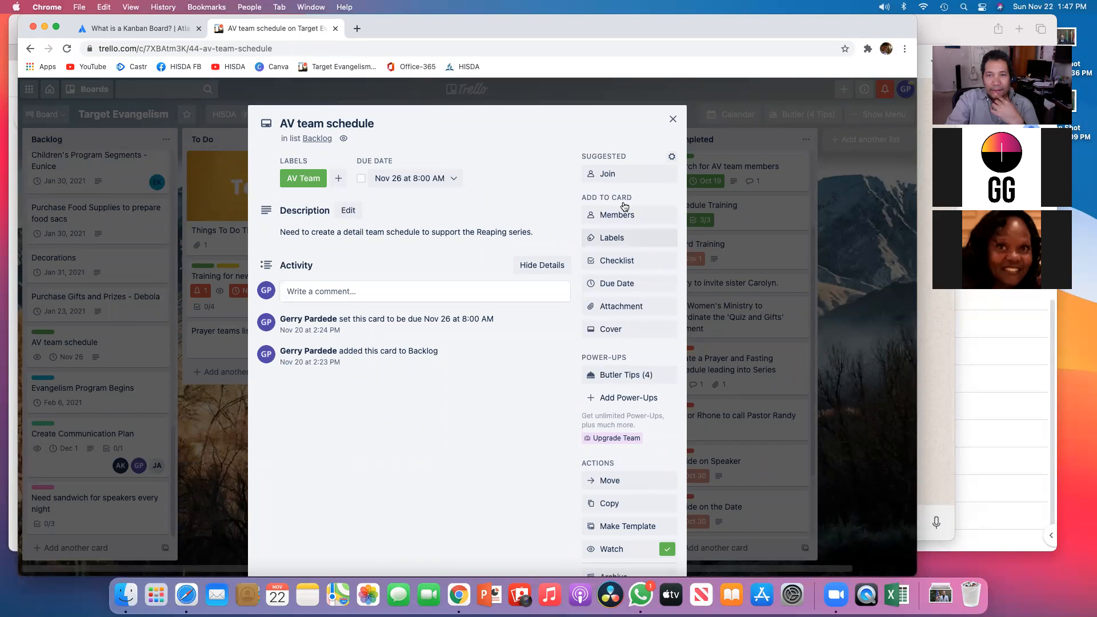
{"action": "left_click", "coordinate": [610, 174]}
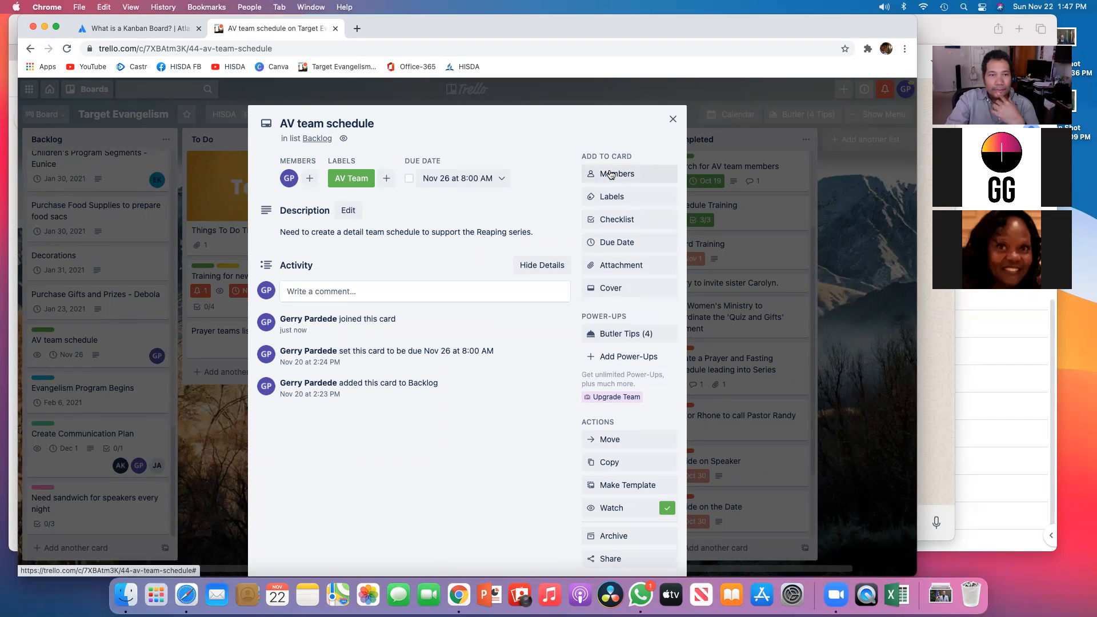
{"action": "left_click", "coordinate": [309, 179]}
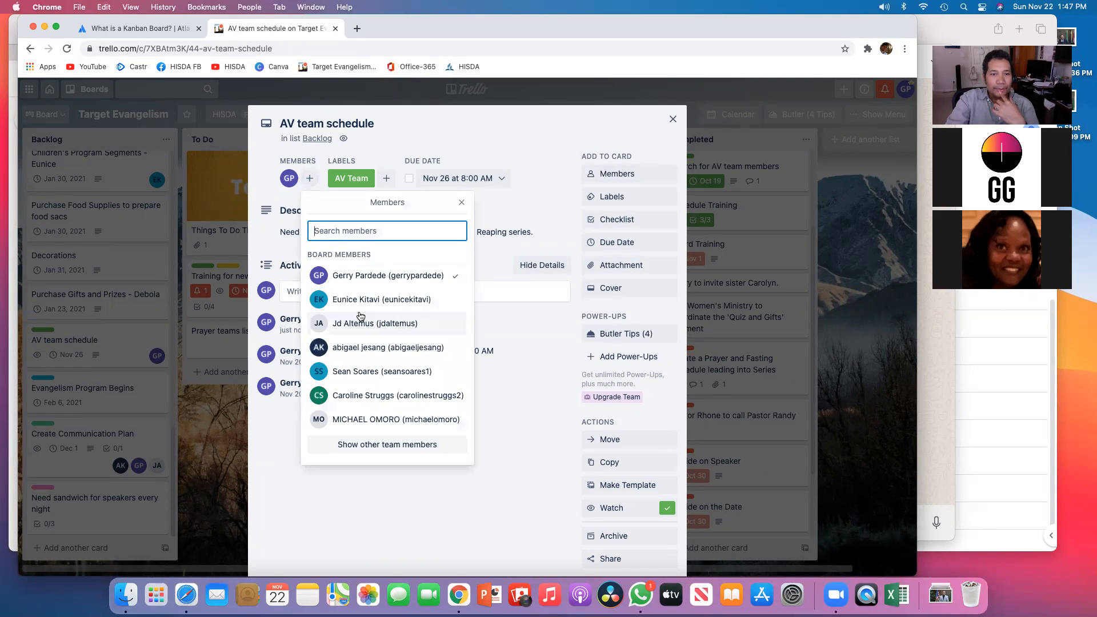
{"action": "left_click", "coordinate": [365, 349]}
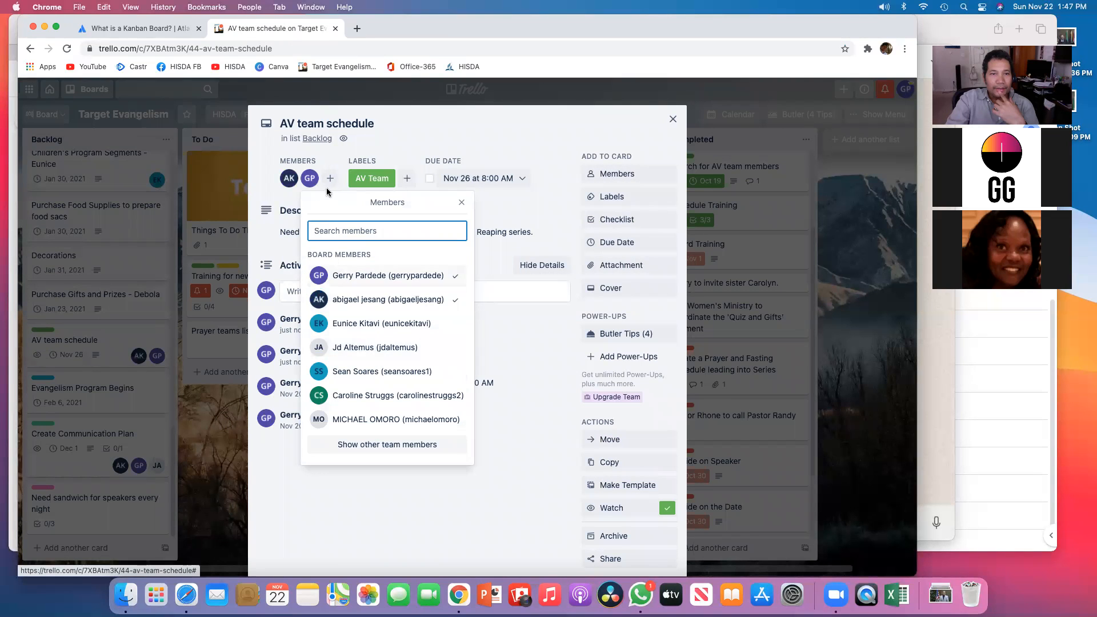
{"action": "left_click", "coordinate": [330, 179]}
{"action": "left_click", "coordinate": [330, 179]}
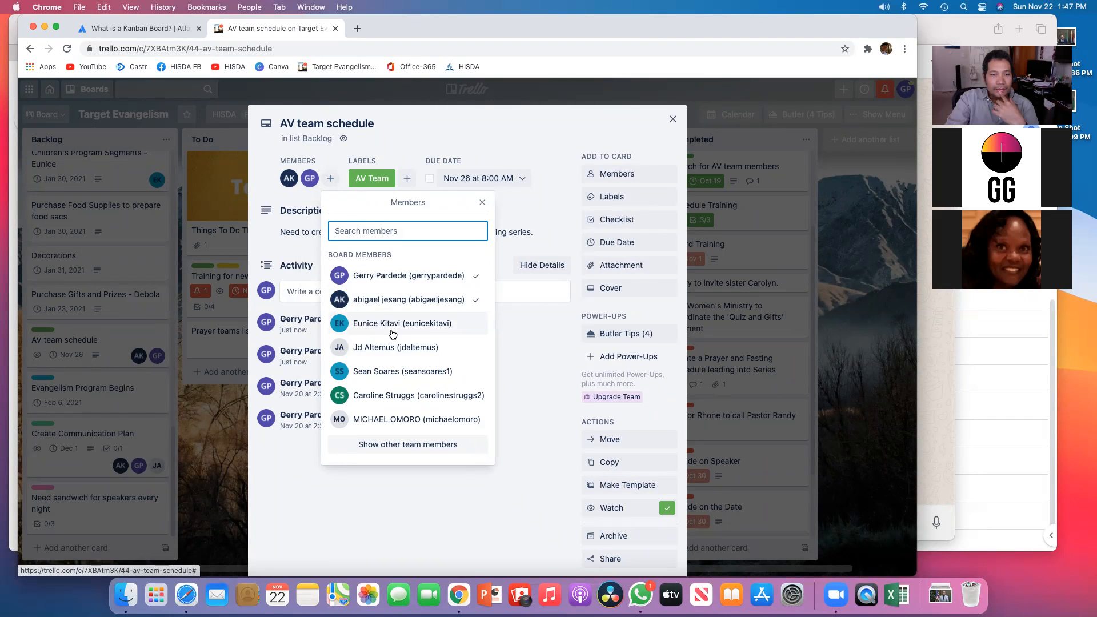
{"action": "left_click", "coordinate": [413, 125]}
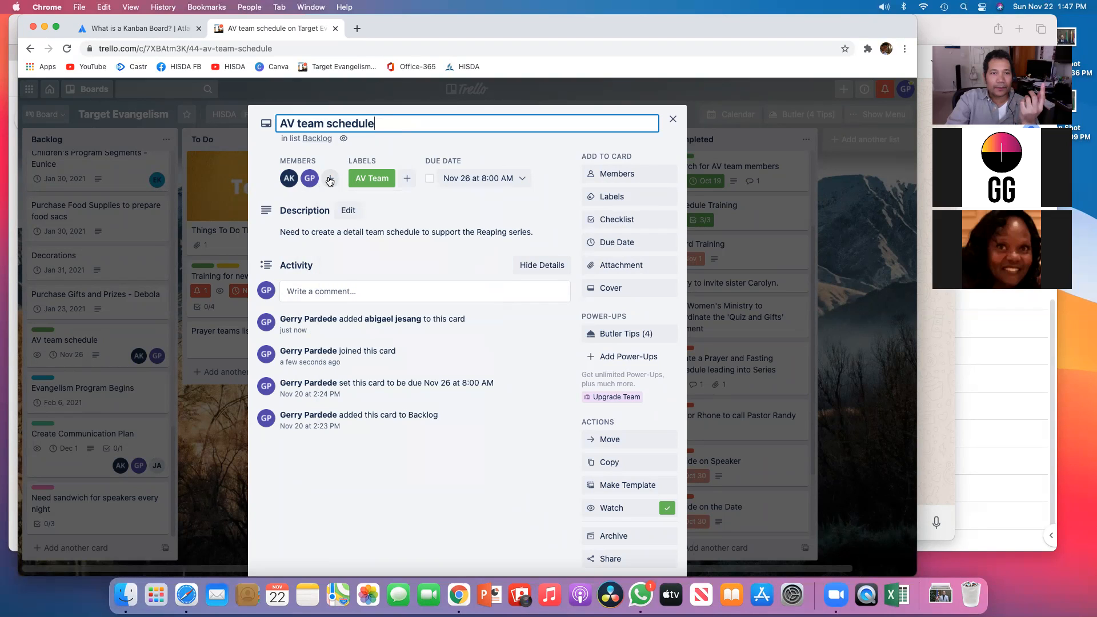
{"action": "left_click", "coordinate": [329, 179]}
{"action": "left_click", "coordinate": [485, 135]}
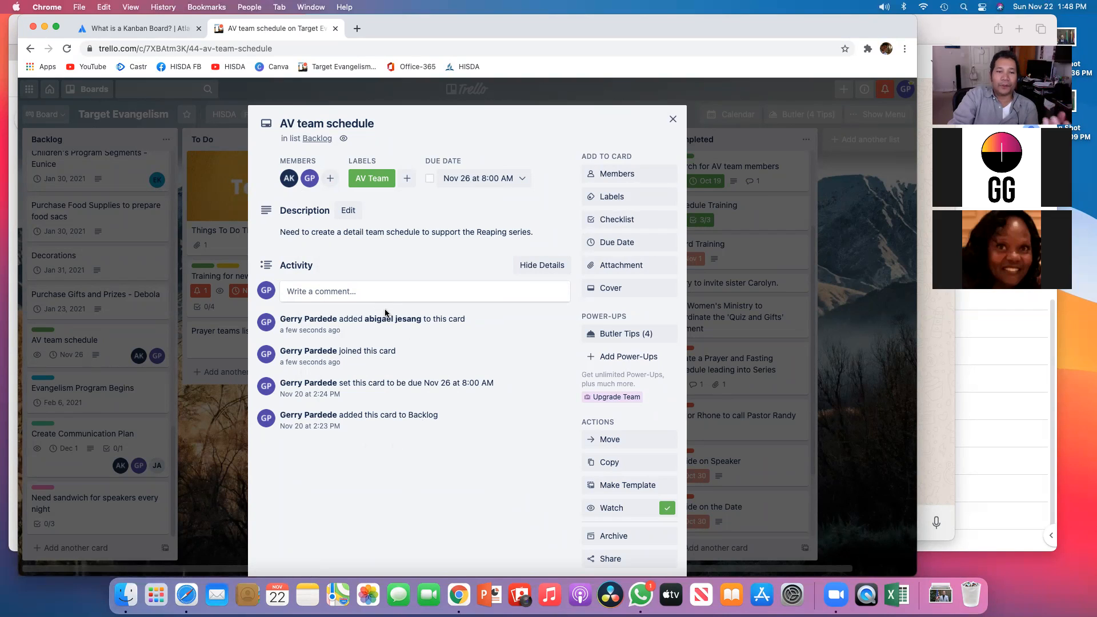
Step: Post the comment asking a teammate to add a task on the AV team schedule card, then close the card
{"action": "left_click", "coordinate": [316, 291]}
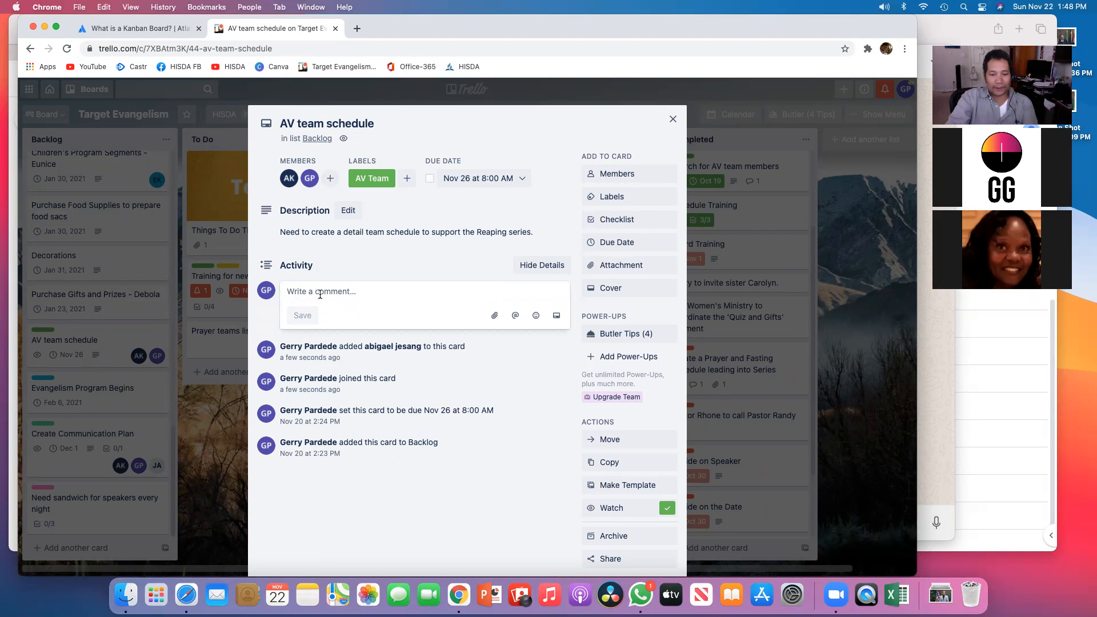
{"action": "type", "text": "gerry add "}
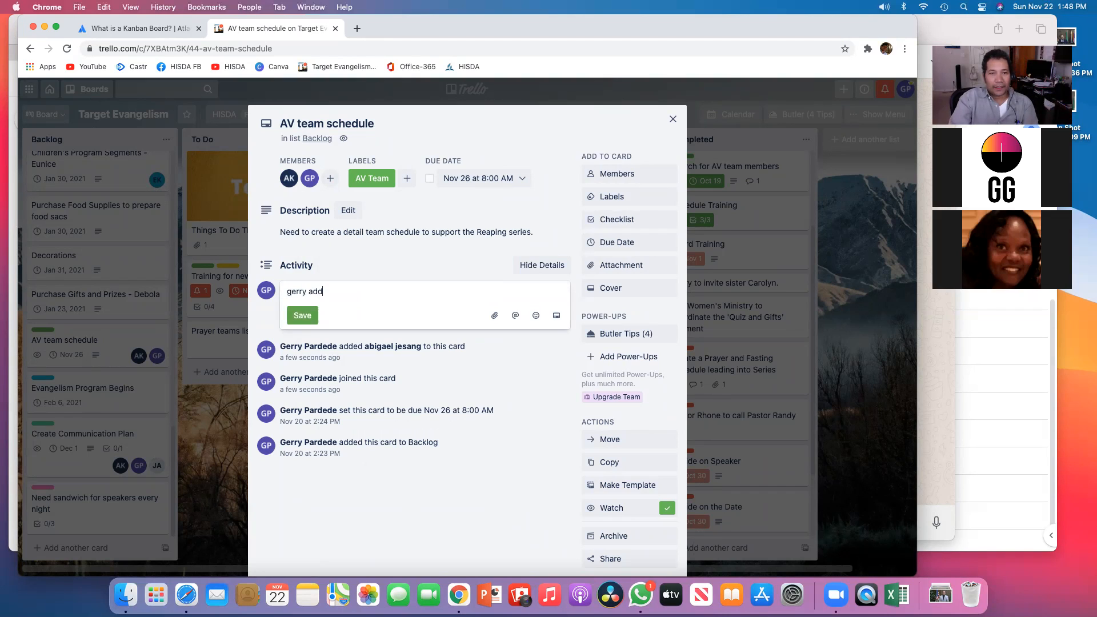
{"action": "type", "text": "task"}
{"action": "key", "text": "Return"}
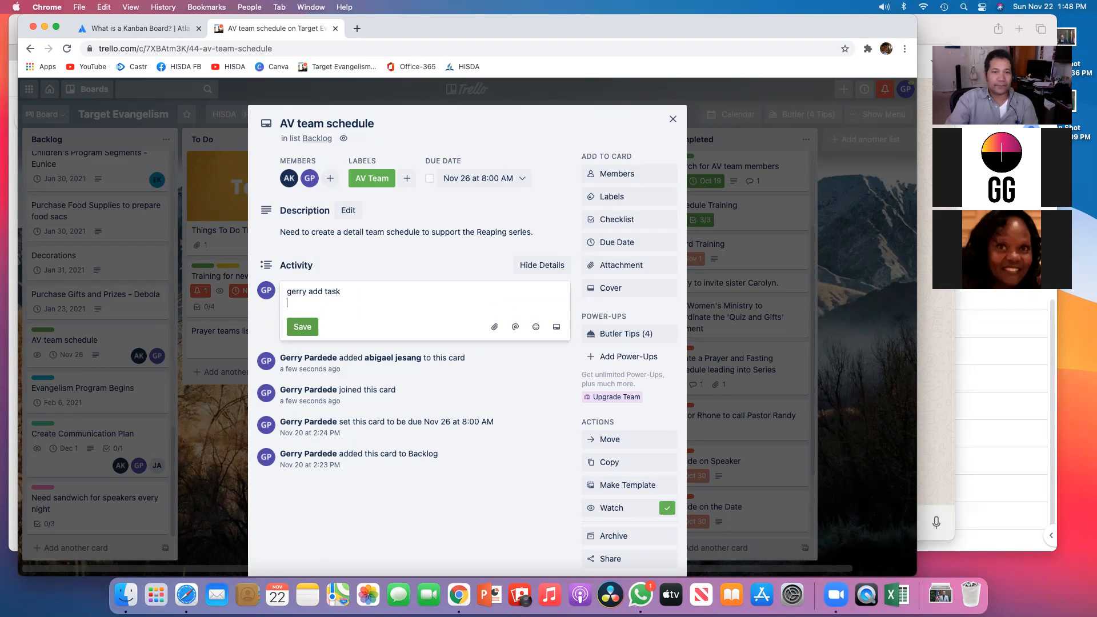
{"action": "left_click", "coordinate": [305, 328]}
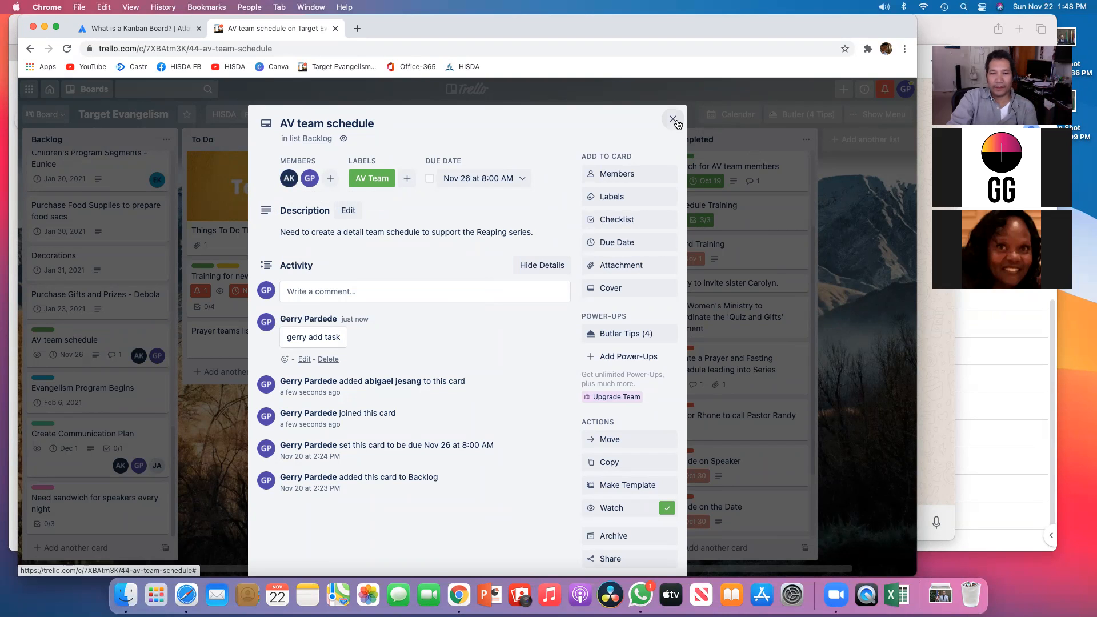
{"action": "left_click", "coordinate": [673, 119]}
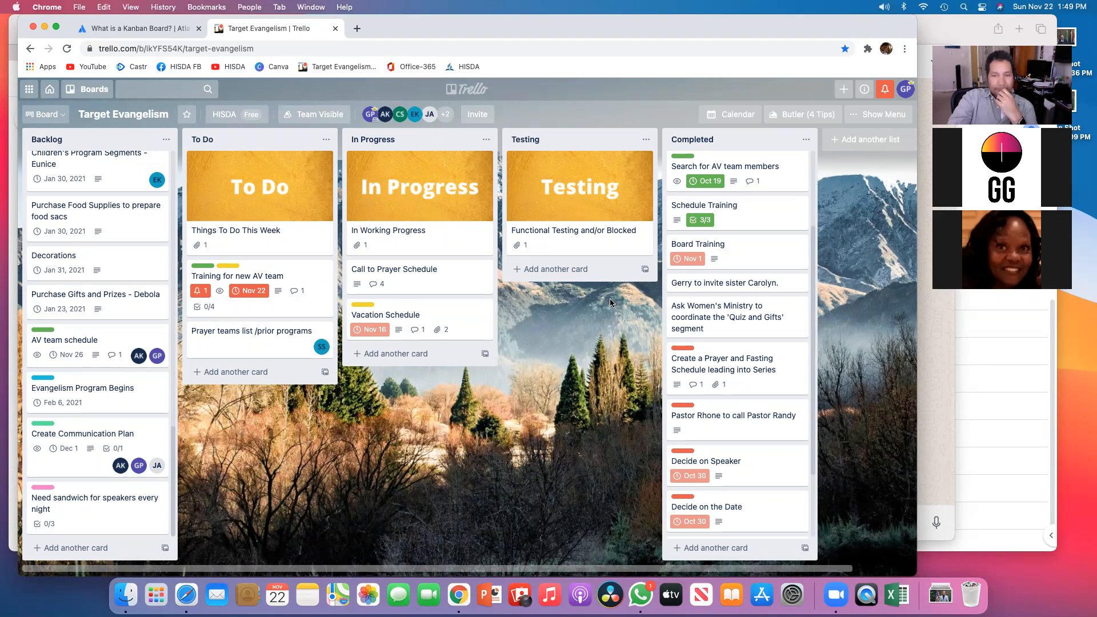
Step: Open the Functional Testing and/or Blocked card and preview its Testing.png attachment
{"action": "left_click", "coordinate": [579, 231]}
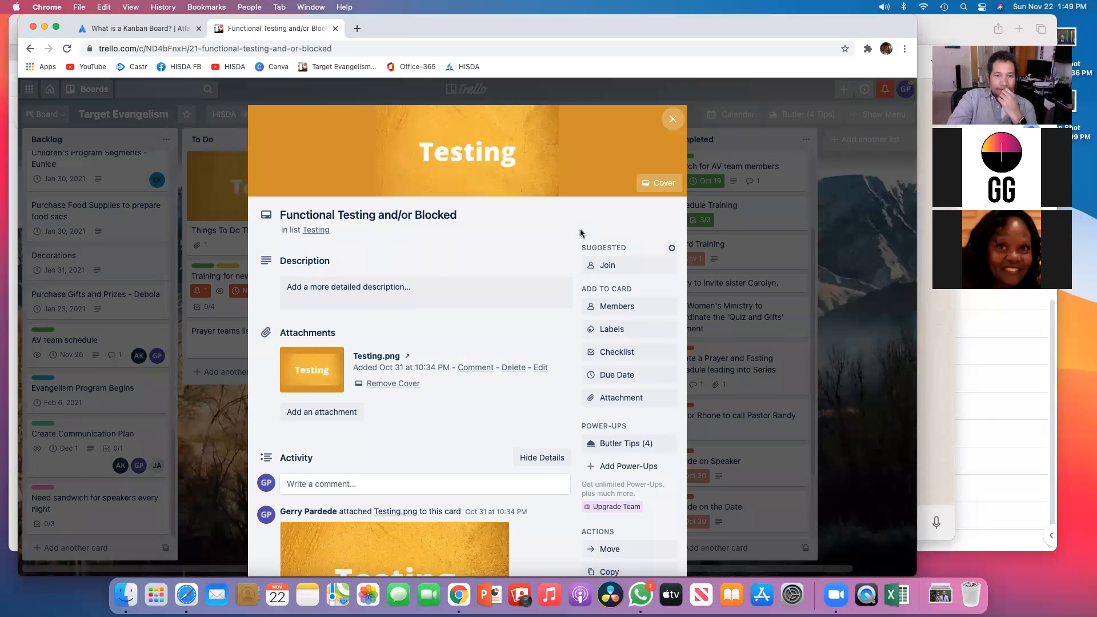
{"action": "left_click", "coordinate": [672, 119]}
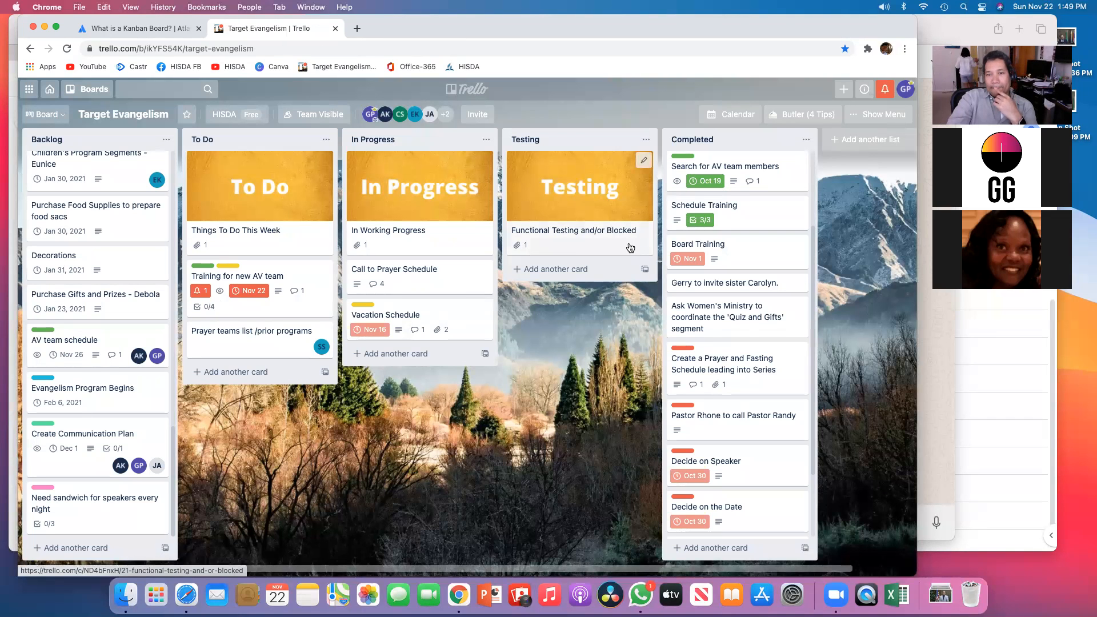
{"action": "left_click", "coordinate": [584, 229]}
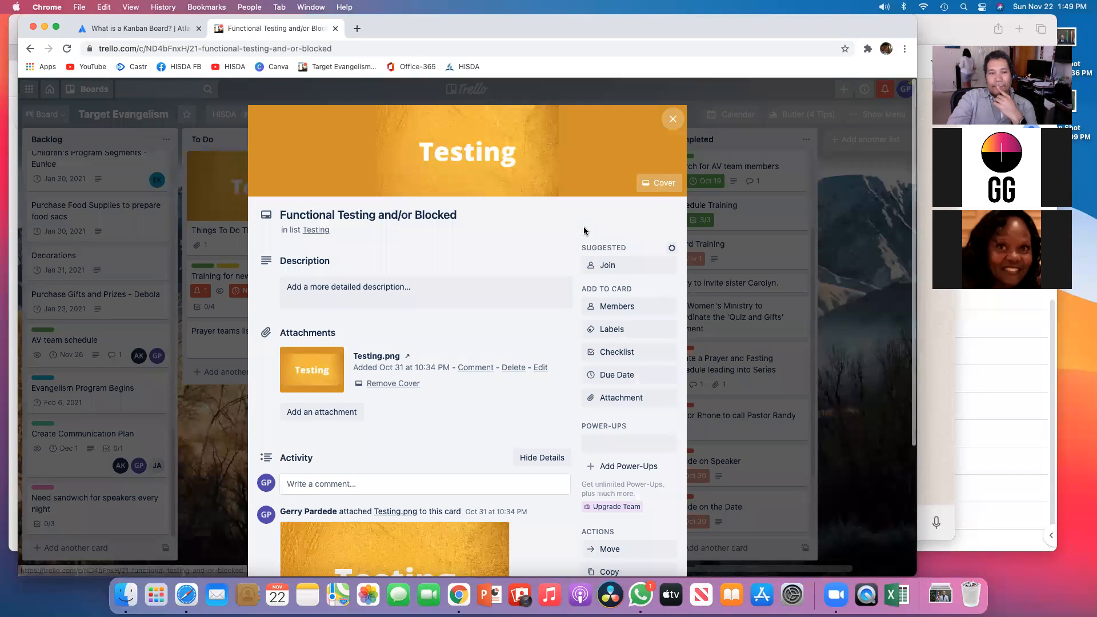
{"action": "left_click", "coordinate": [492, 215]}
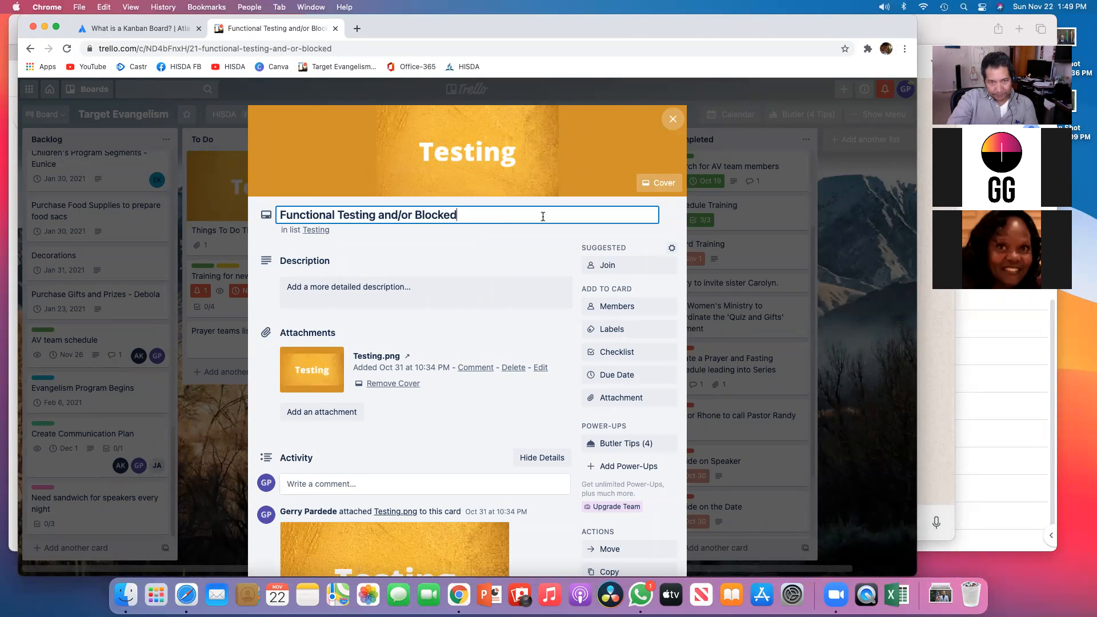
{"action": "scroll", "coordinate": [566, 322], "scroll_direction": "down", "scroll_amount": 1}
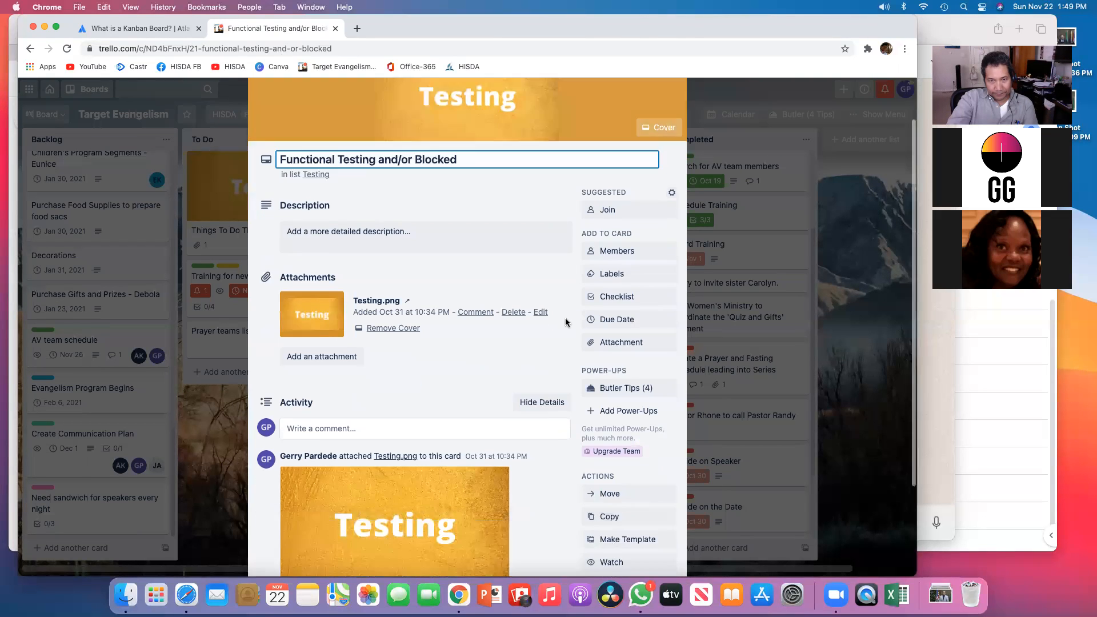
{"action": "left_click", "coordinate": [565, 321]}
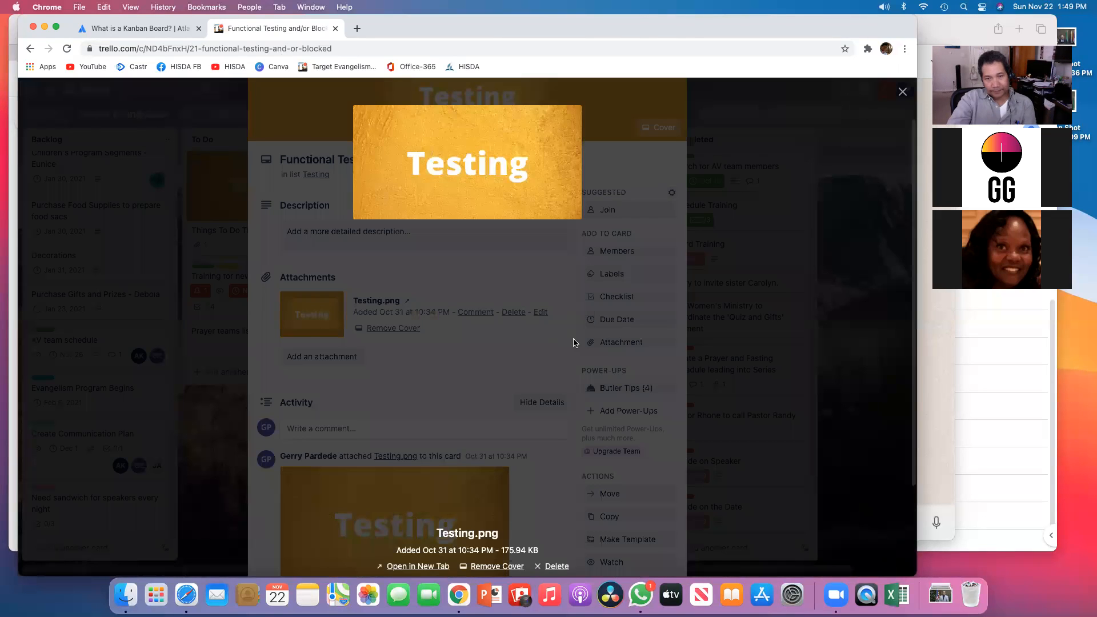
{"action": "left_click", "coordinate": [638, 108]}
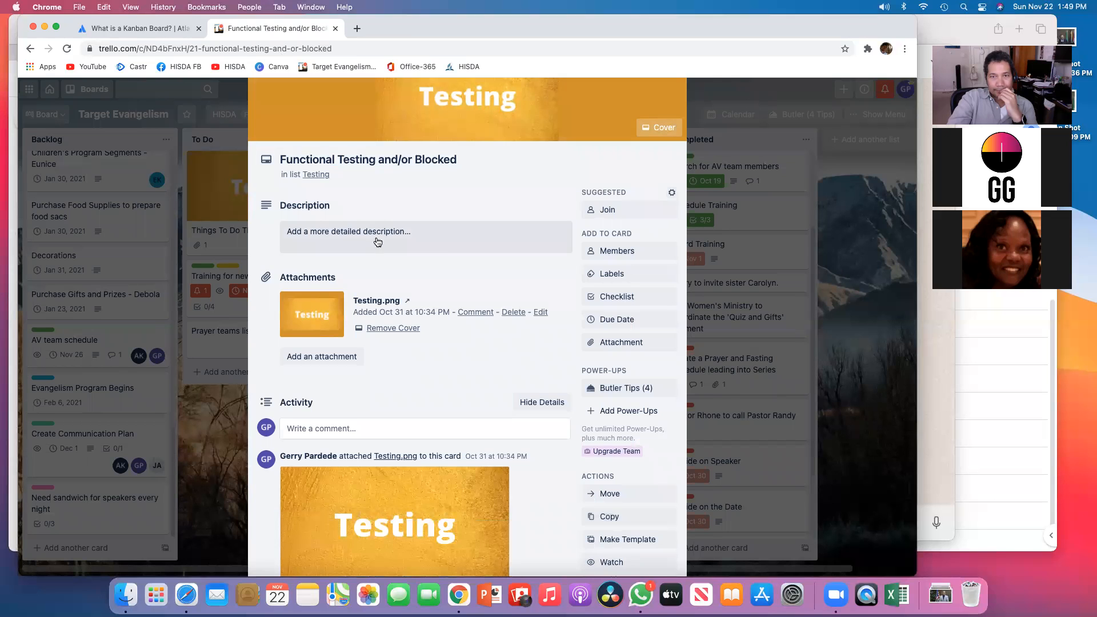
{"action": "scroll", "coordinate": [377, 242], "scroll_direction": "up", "scroll_amount": 1}
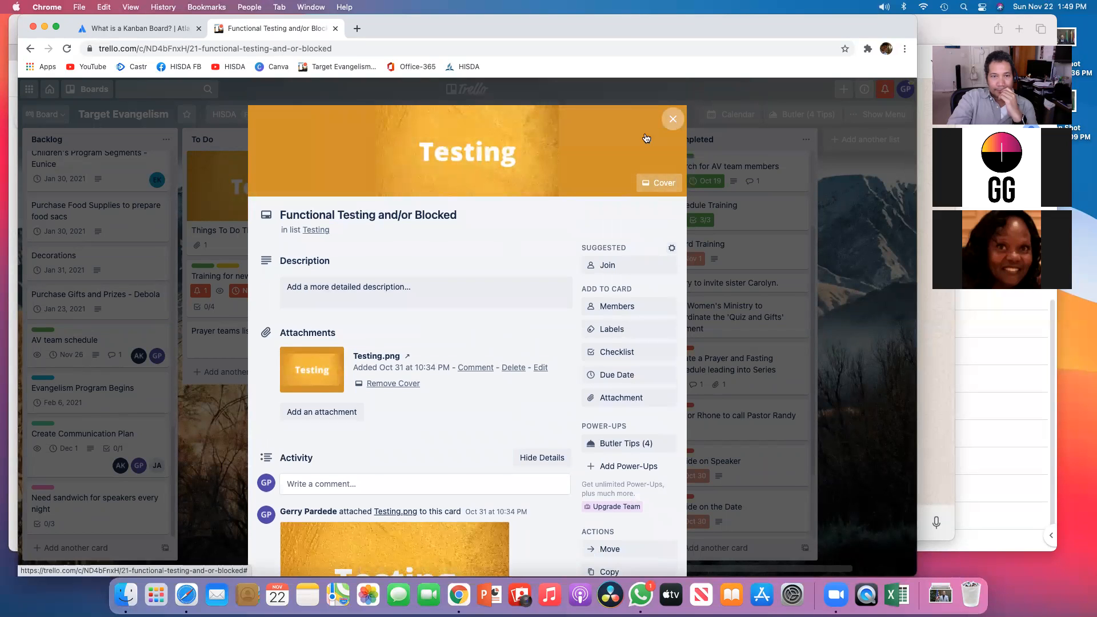
{"action": "left_click", "coordinate": [673, 119]}
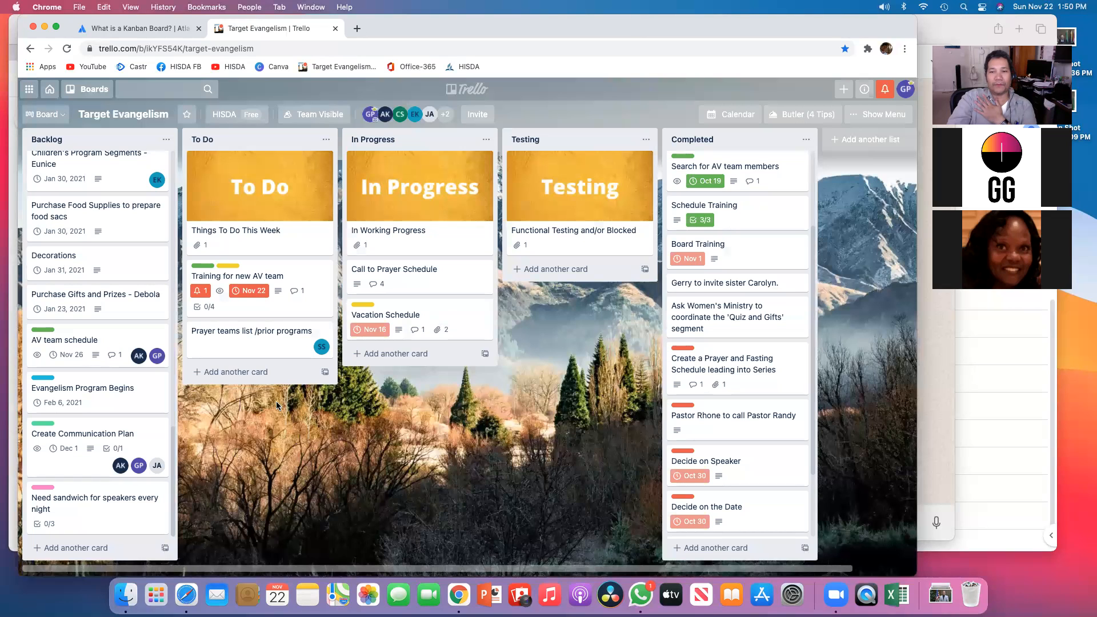
Step: Move the guest-invitation card below the Women's Ministry card in the Completed list and open it briefly
{"action": "left_click_drag", "start_coordinate": [723, 287], "coordinate": [271, 457]}
{"action": "left_click_drag", "start_coordinate": [634, 329], "coordinate": [708, 322]}
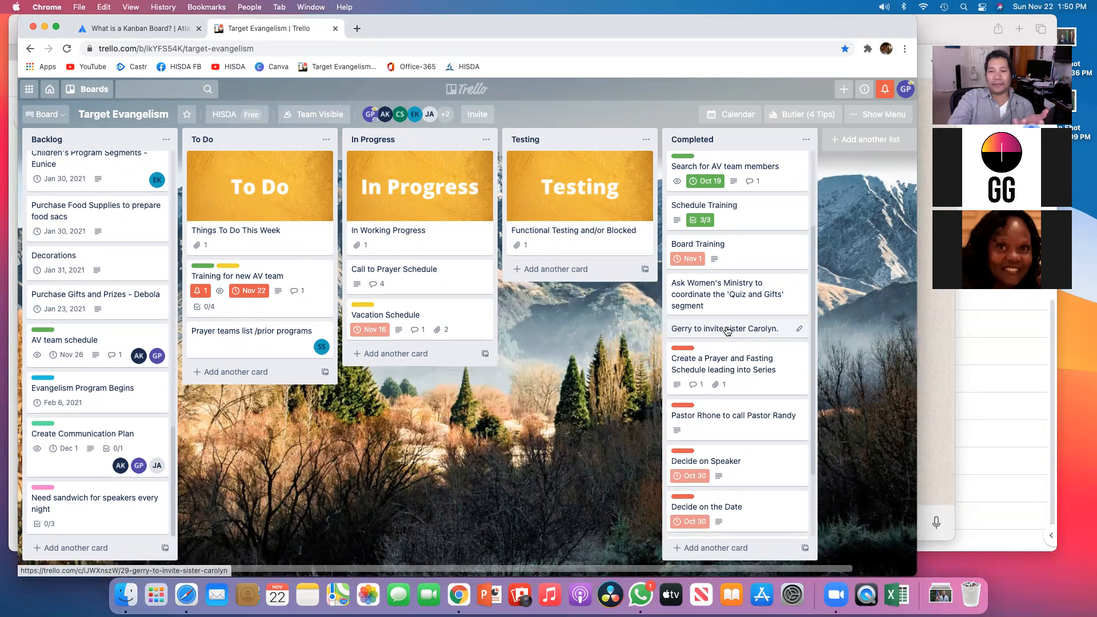
{"action": "left_click", "coordinate": [727, 331]}
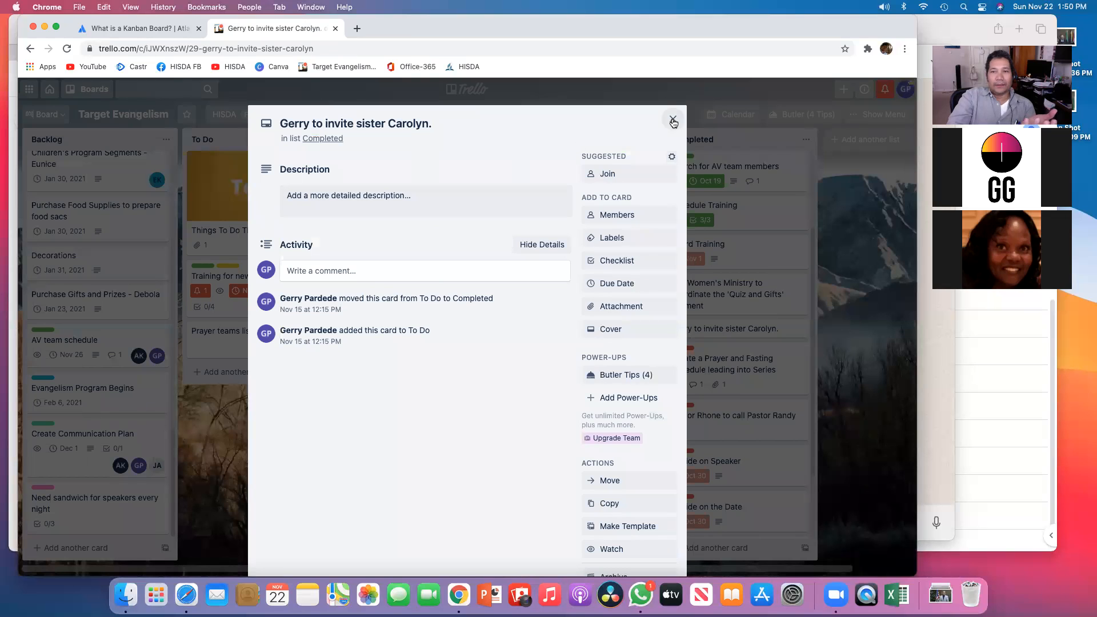
{"action": "left_click", "coordinate": [673, 121]}
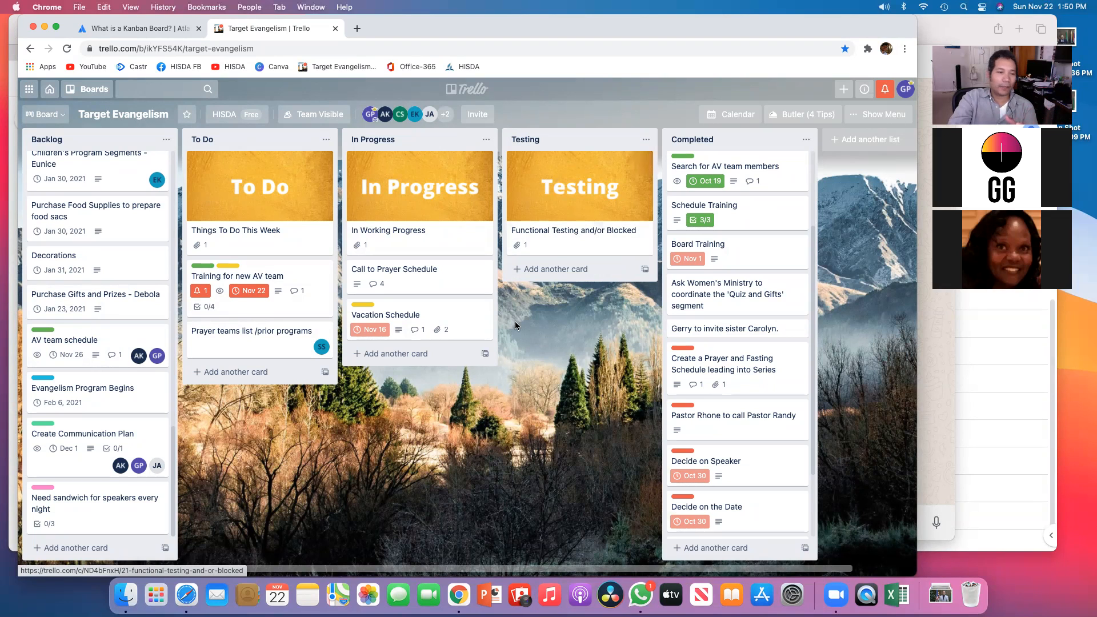
Step: Give the sandwich card the description "we don't have $$$" and close it
{"action": "left_click", "coordinate": [84, 498]}
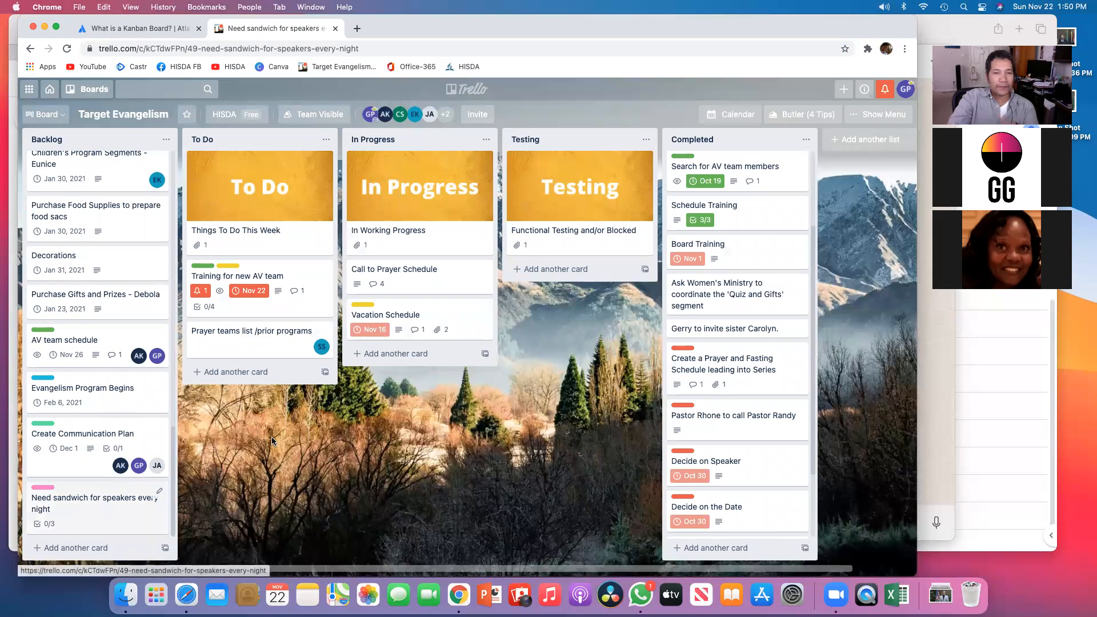
{"action": "left_click", "coordinate": [327, 242]}
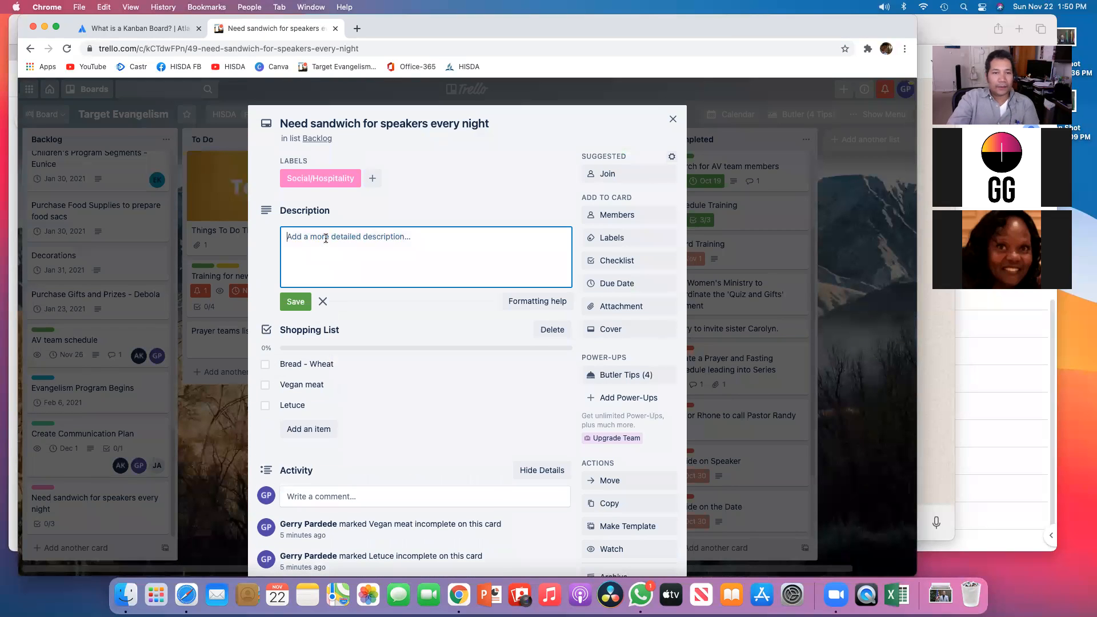
{"action": "type", "text": "we don't have $$$"}
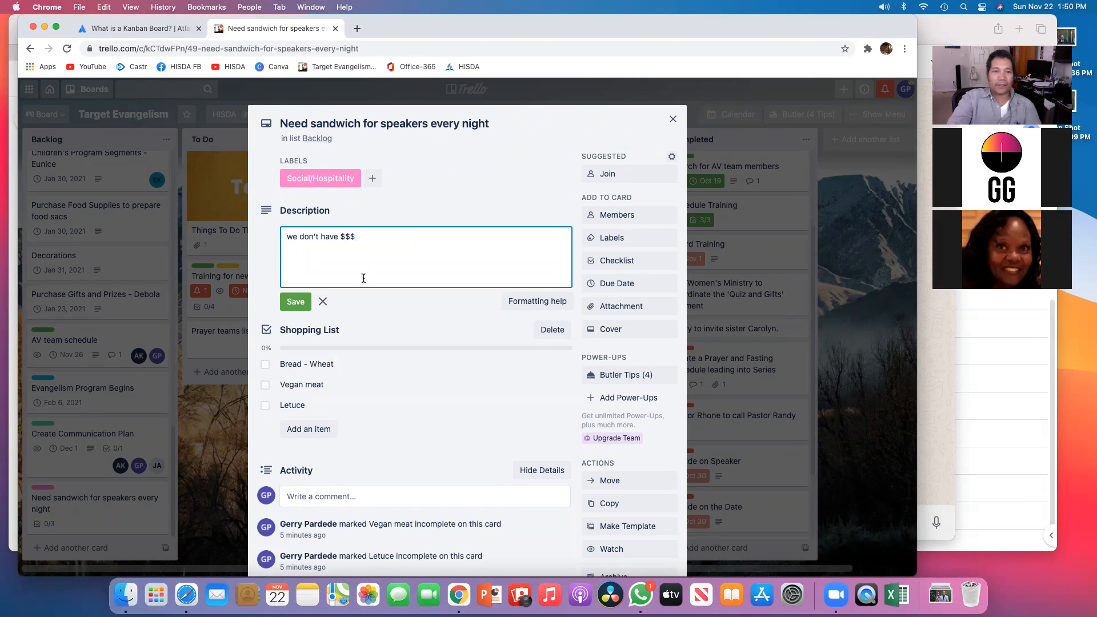
{"action": "left_click", "coordinate": [296, 302]}
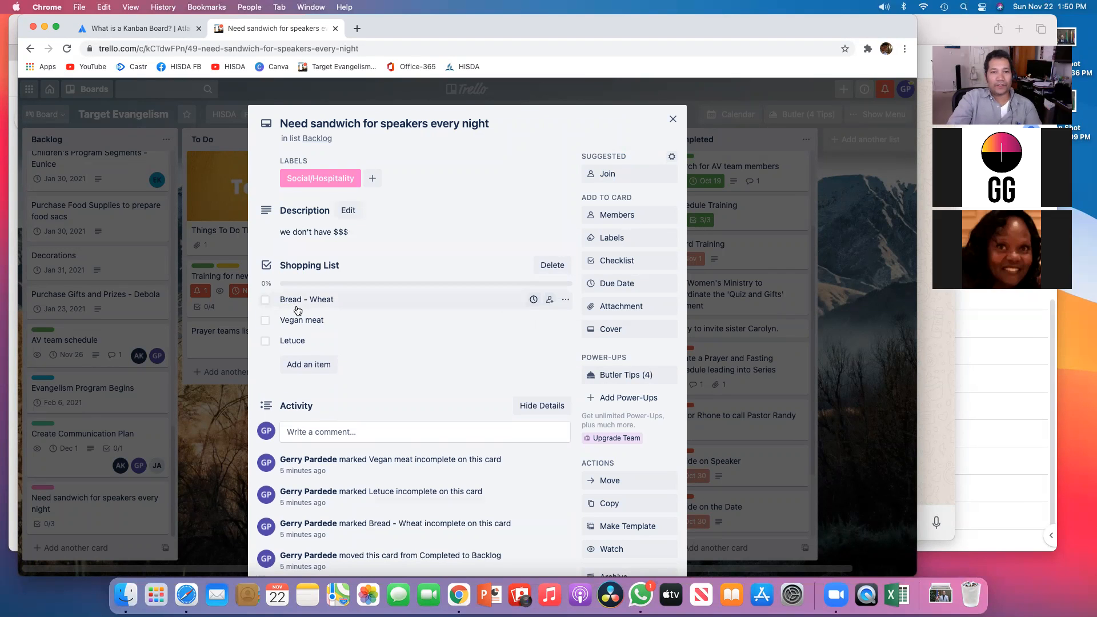
{"action": "key", "text": "Escape"}
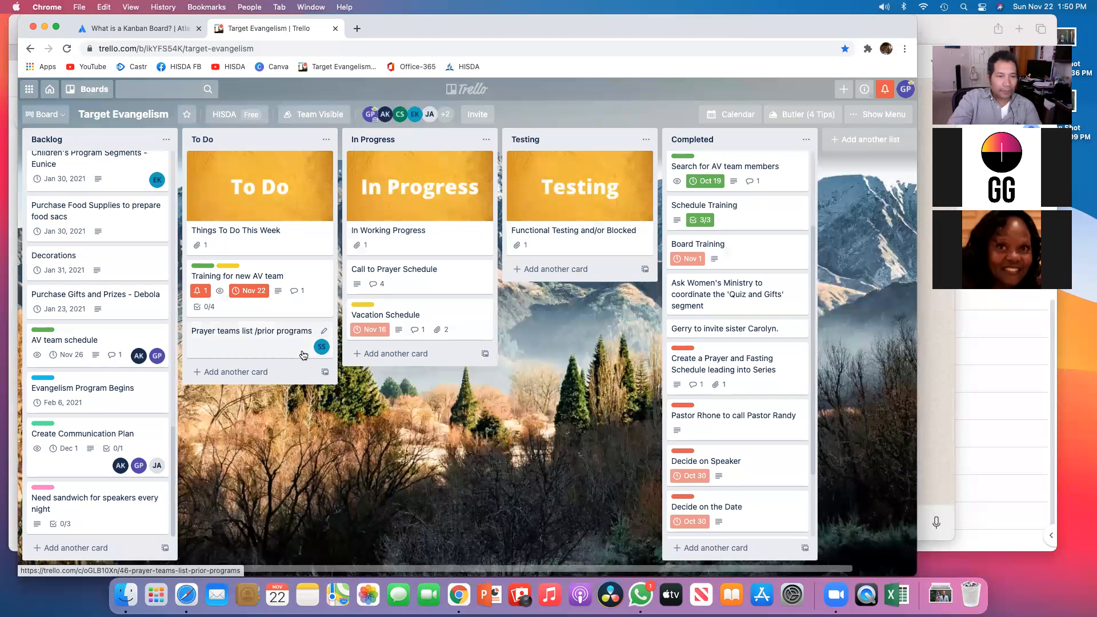
Step: Move the sandwich card from Backlog to the Testing list and check it there
{"action": "left_click_drag", "start_coordinate": [66, 483], "coordinate": [550, 313]}
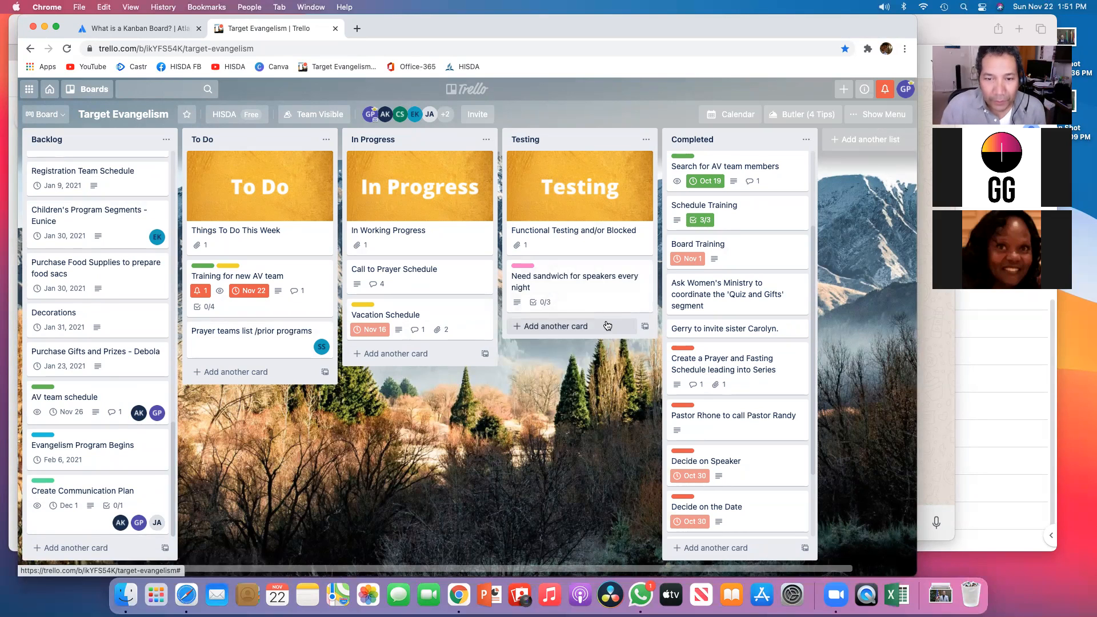
{"action": "left_click", "coordinate": [588, 277]}
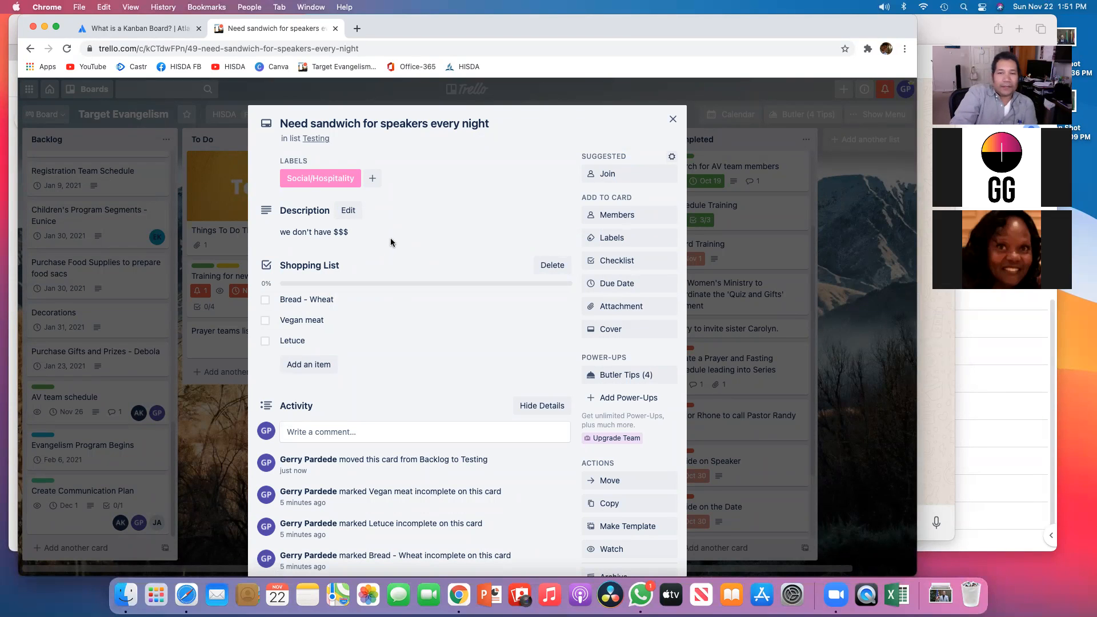
{"action": "left_click", "coordinate": [672, 120]}
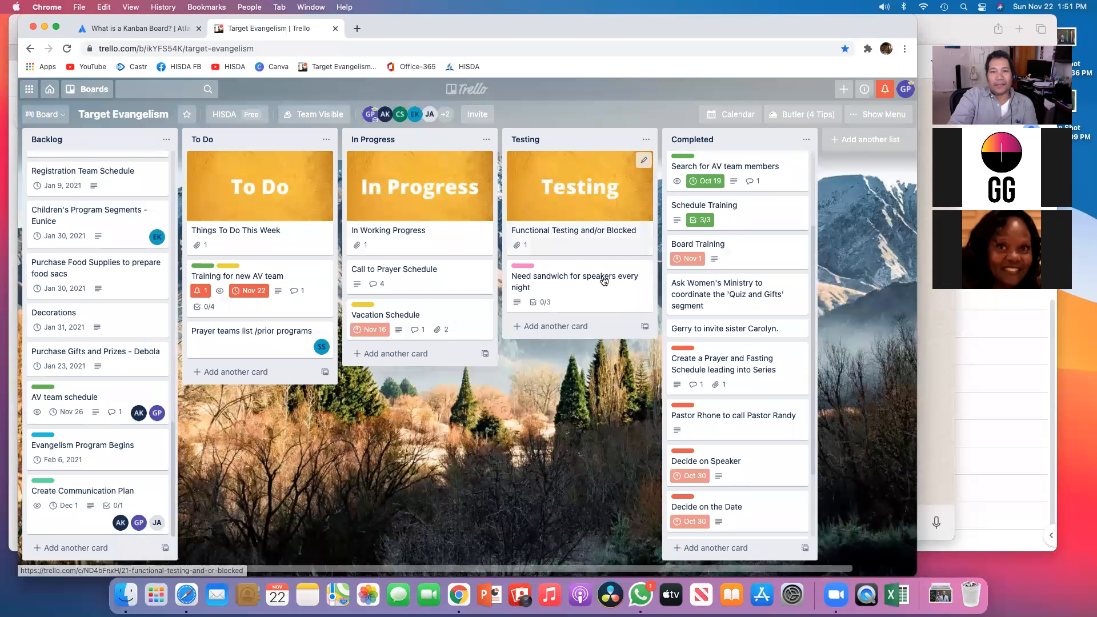
Step: Move the sandwich card from Testing into the In Progress list and check it there
{"action": "left_click_drag", "start_coordinate": [594, 269], "coordinate": [430, 366]}
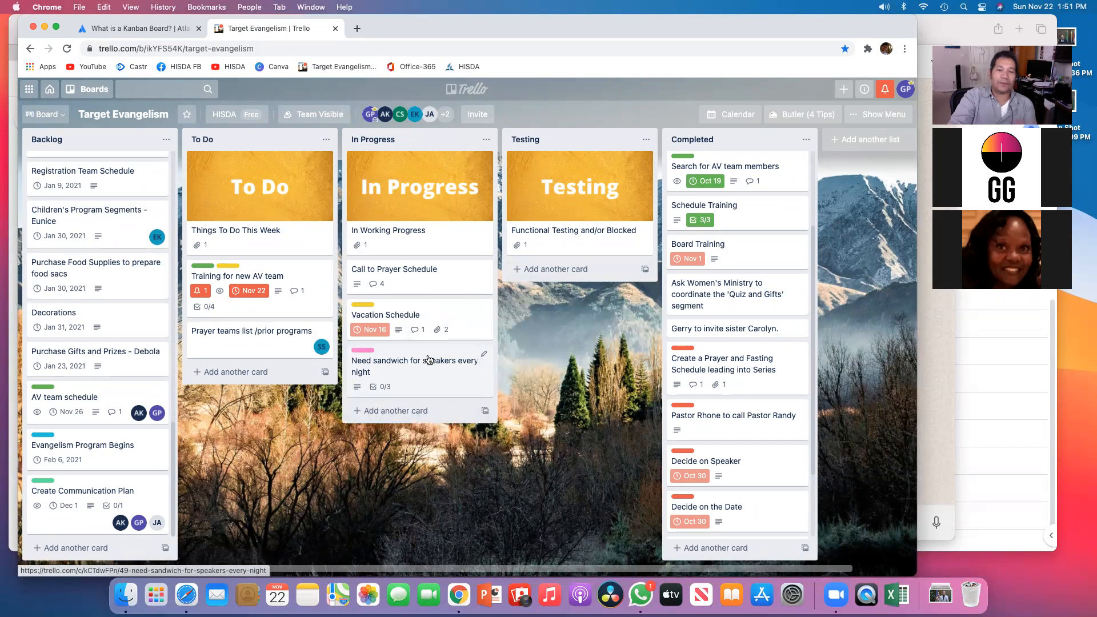
{"action": "left_click", "coordinate": [433, 356]}
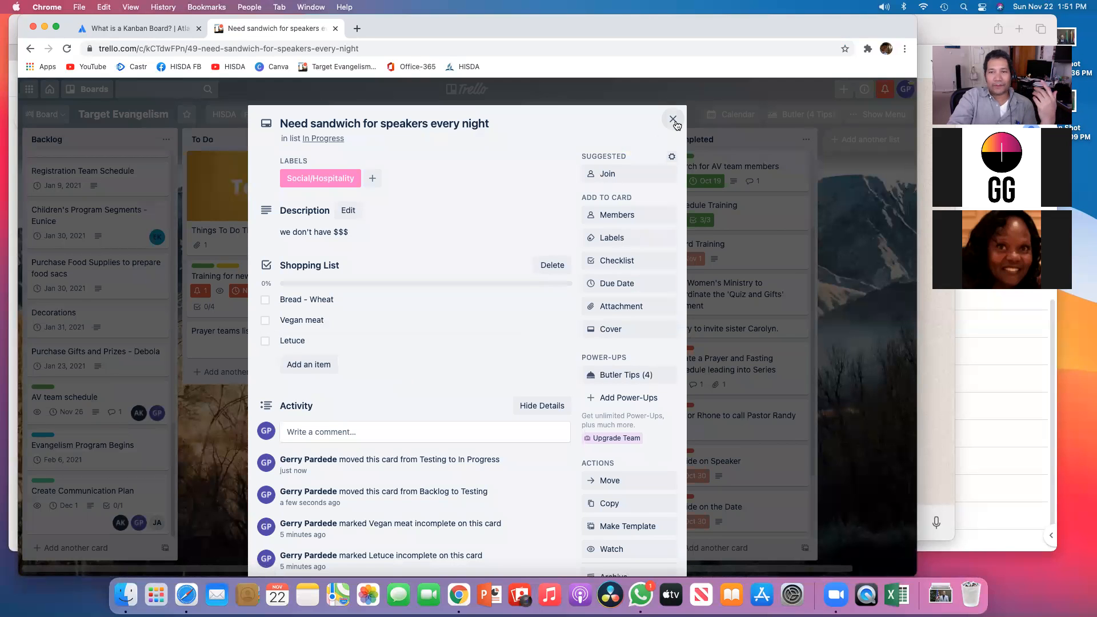
{"action": "left_click", "coordinate": [673, 119]}
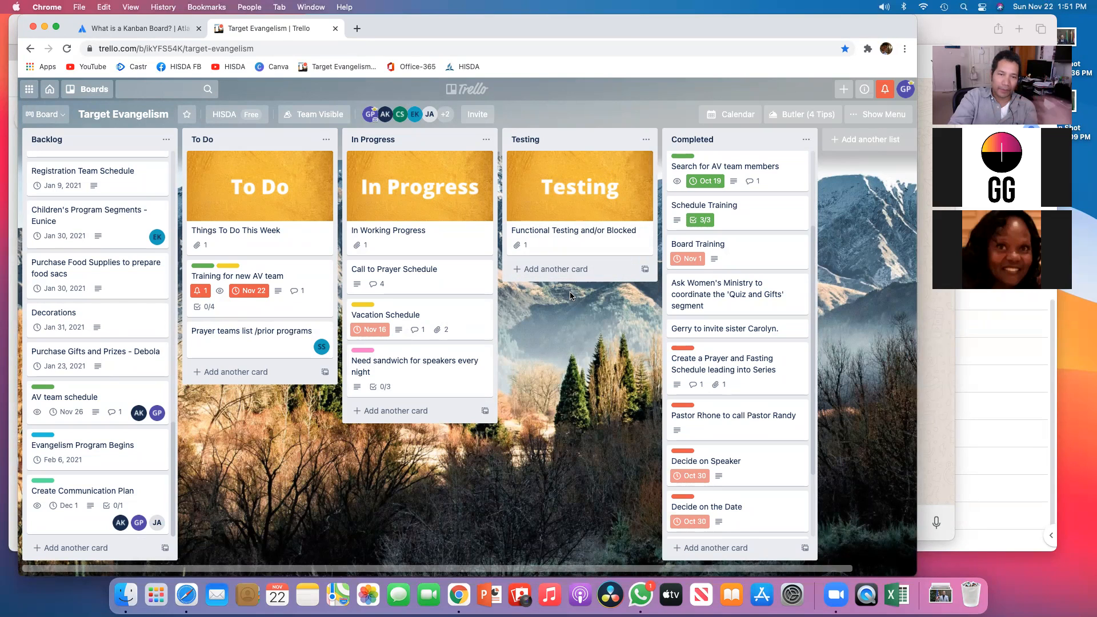
Step: Open the Vacation Schedule card and preview both of its spreadsheet attachments
{"action": "left_click", "coordinate": [404, 316]}
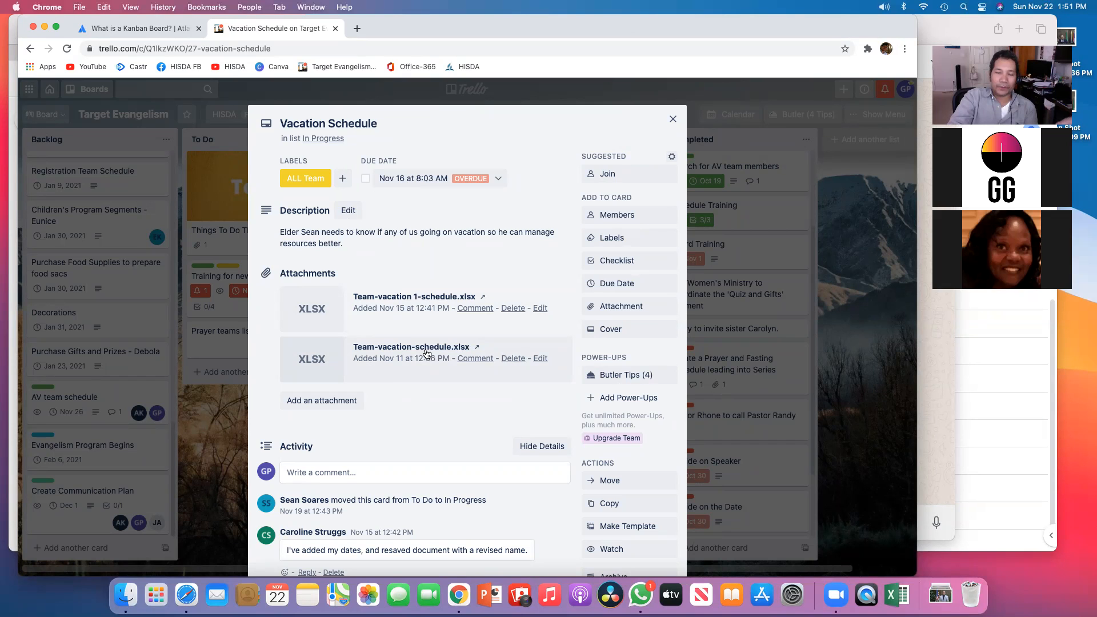
{"action": "left_click", "coordinate": [430, 346]}
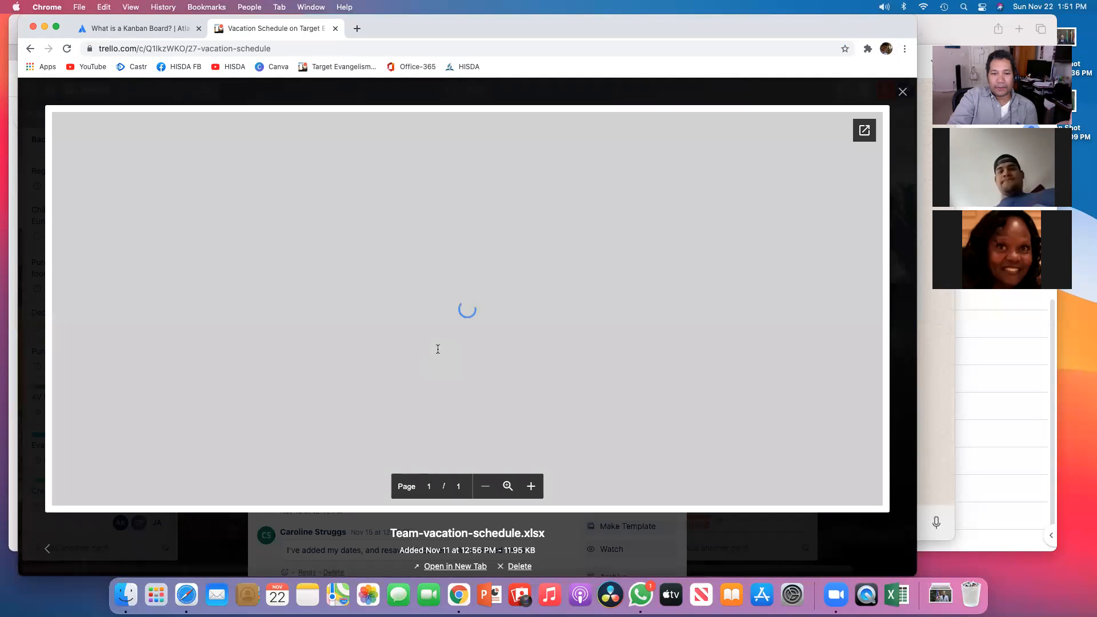
{"action": "left_click", "coordinate": [903, 92]}
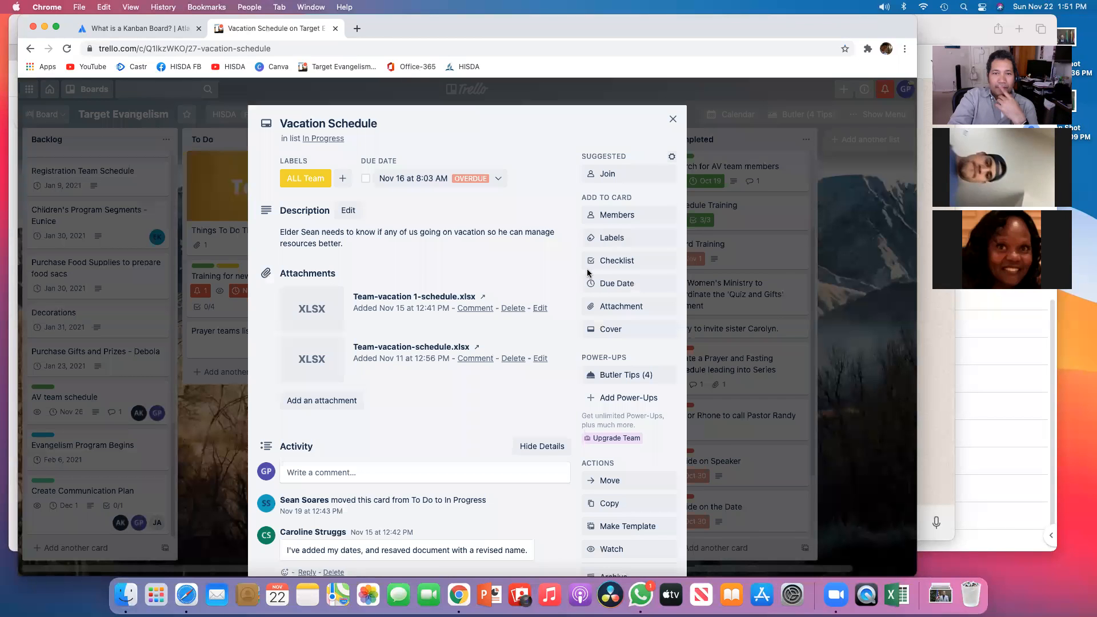
{"action": "left_click", "coordinate": [676, 116]}
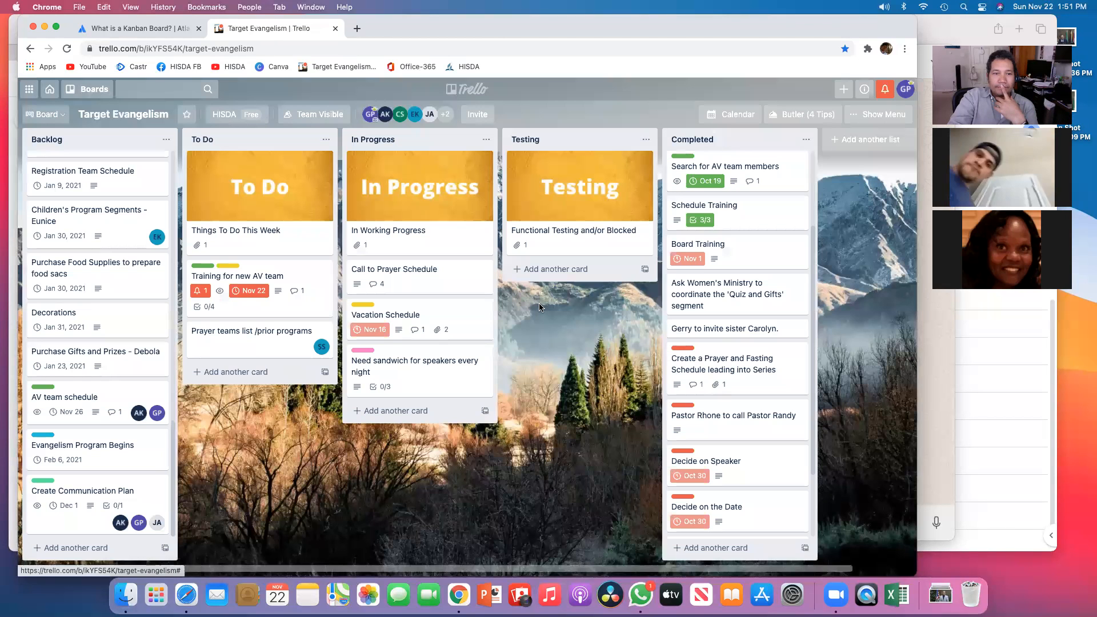
{"action": "left_click", "coordinate": [399, 326]}
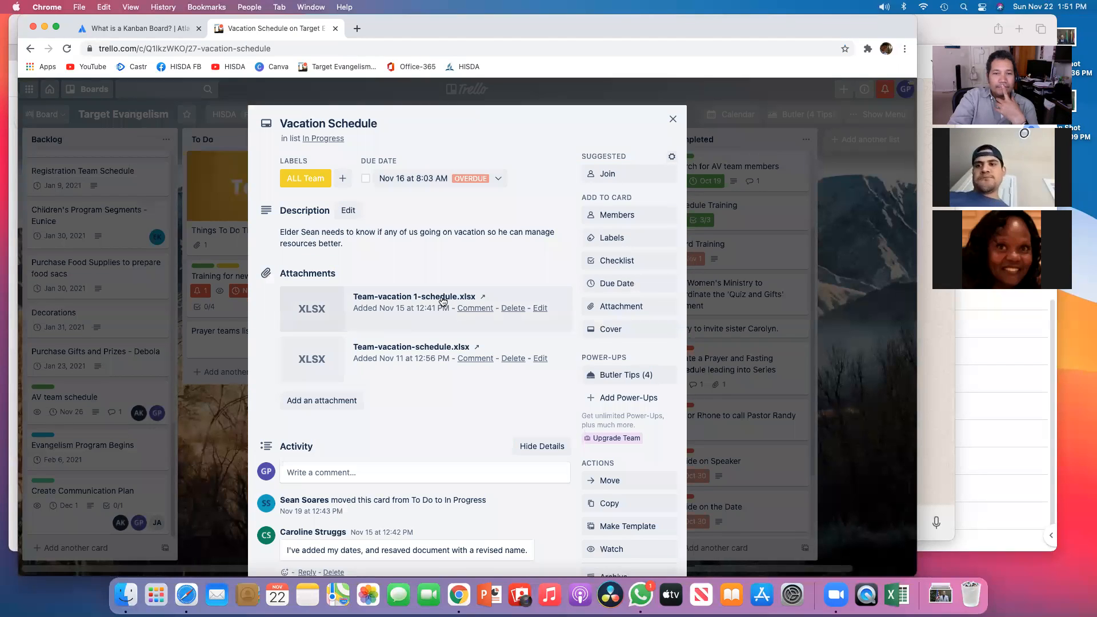
{"action": "left_click", "coordinate": [443, 300]}
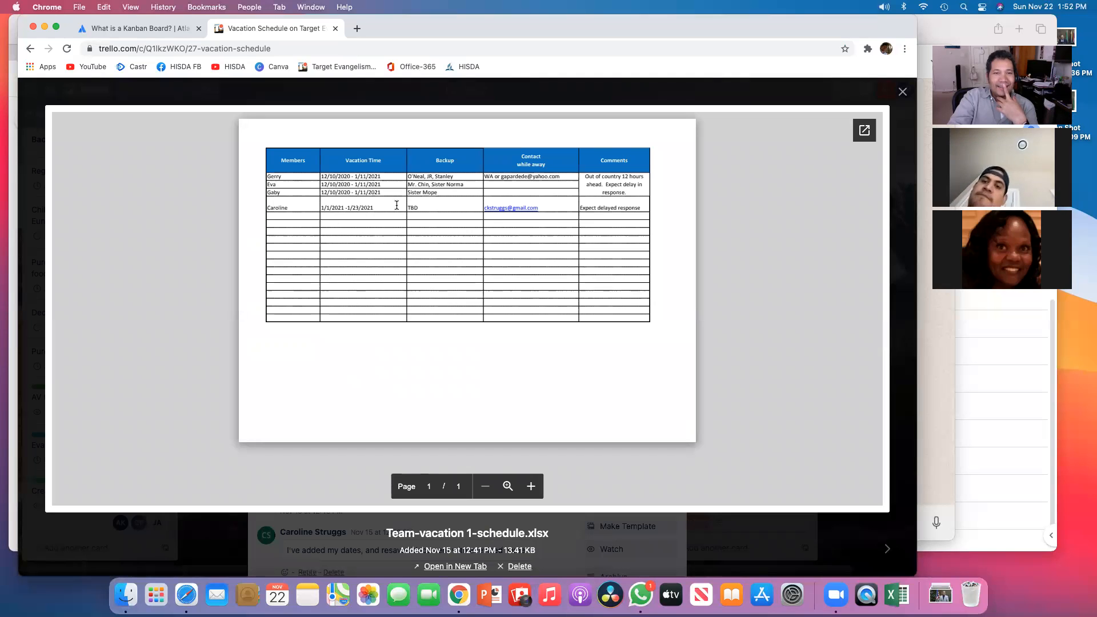
{"action": "left_click", "coordinate": [902, 91]}
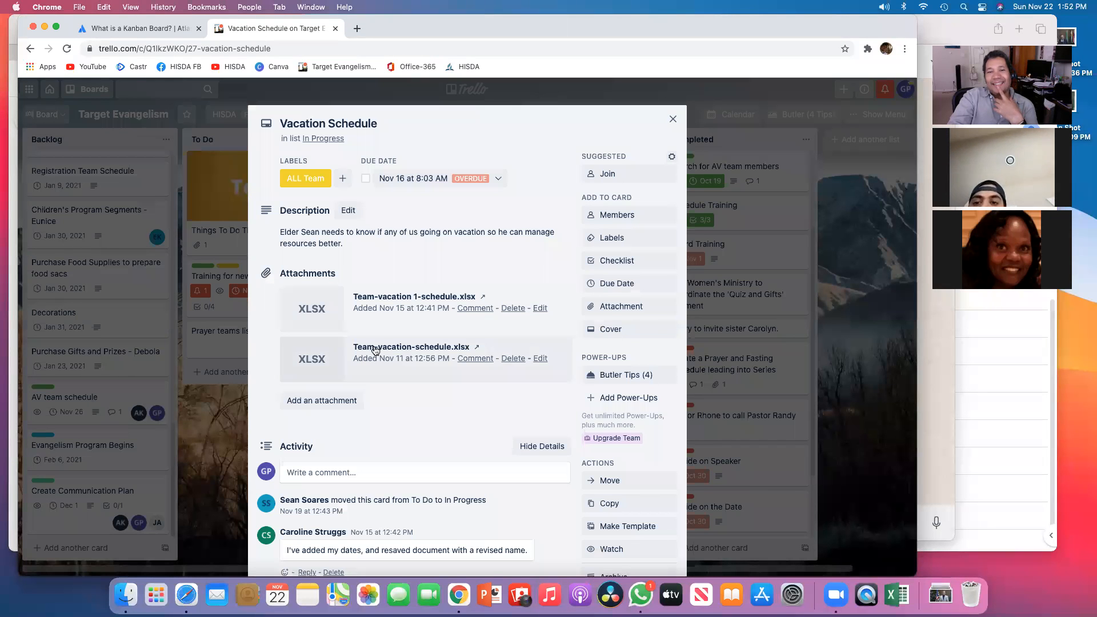
Step: Delete the Team-vacation-schedule.xlsx attachment from the Vacation Schedule card and close the card
{"action": "left_click", "coordinate": [513, 358]}
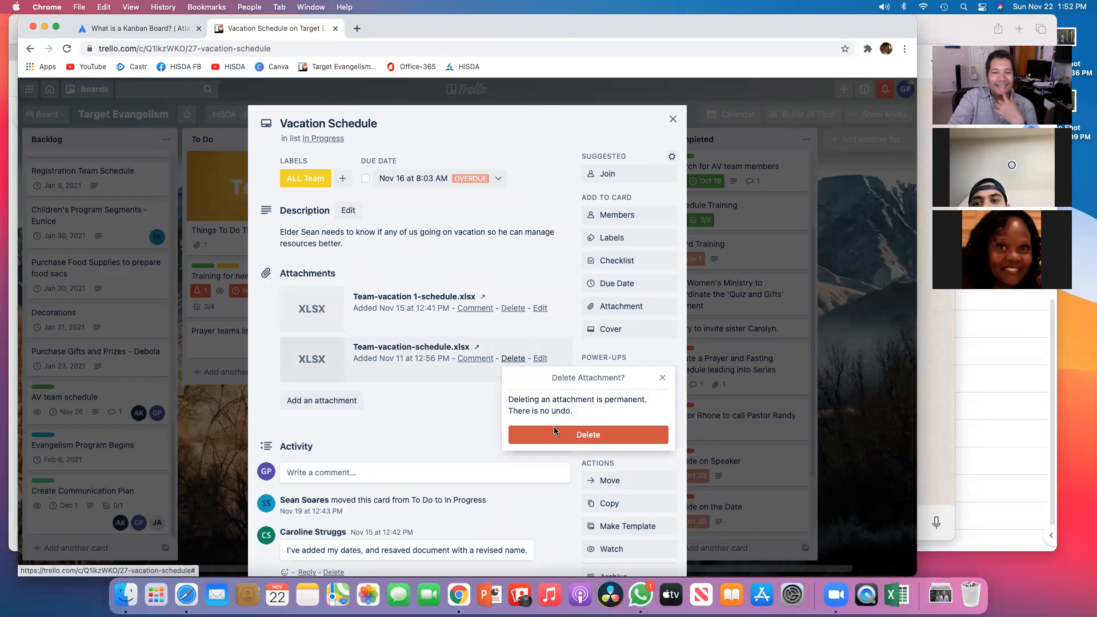
{"action": "left_click", "coordinate": [571, 438]}
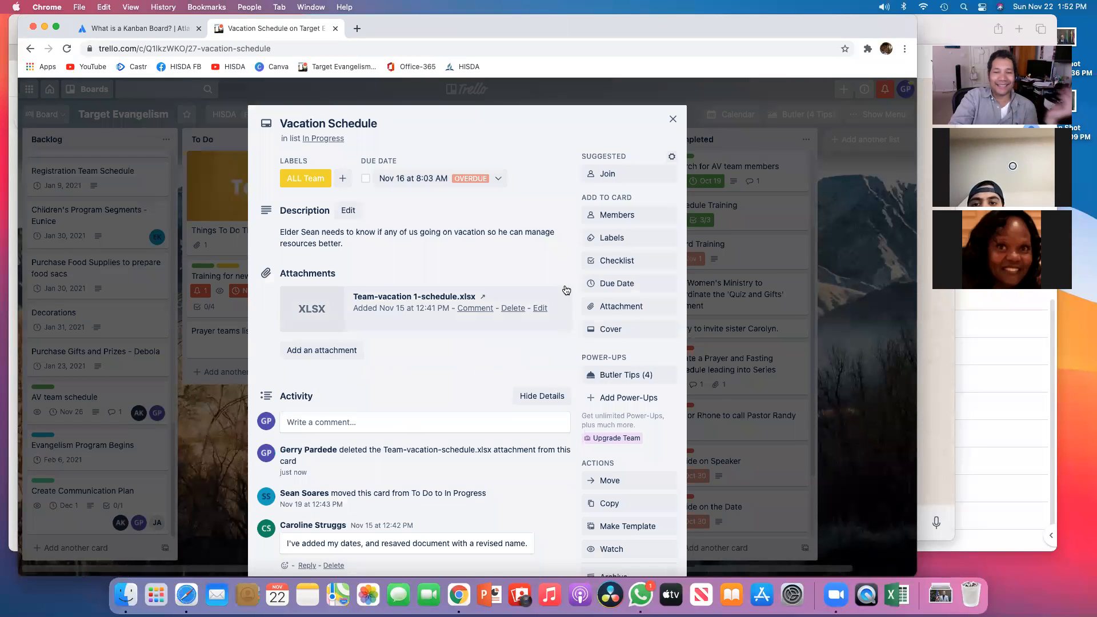
{"action": "left_click", "coordinate": [675, 119]}
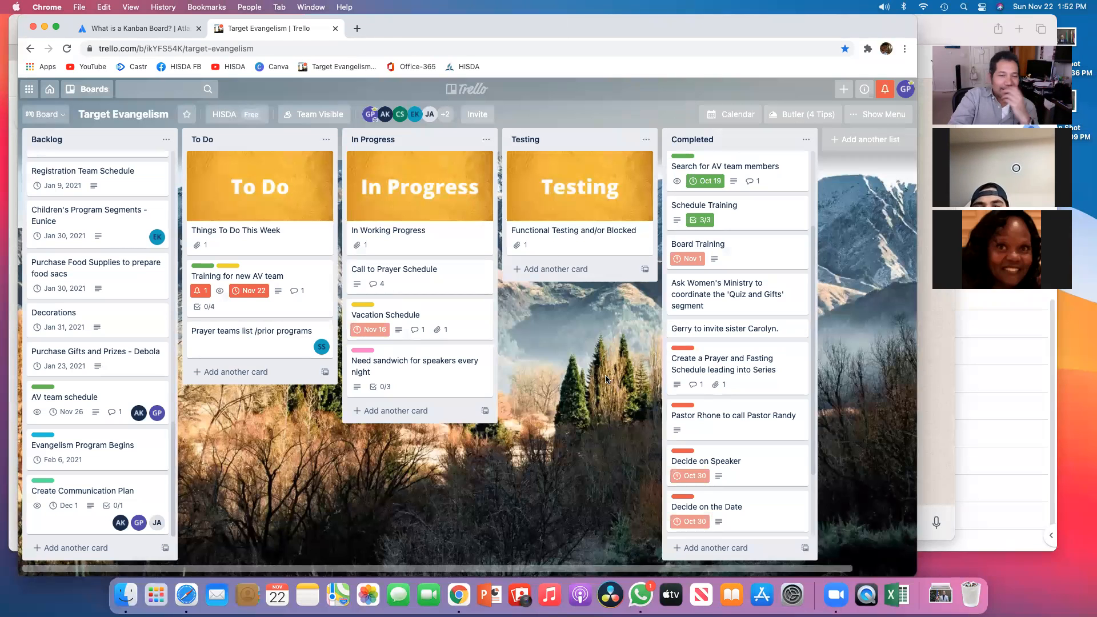
Step: Archive and then permanently delete the sandwich card in the In Progress list
{"action": "left_click", "coordinate": [403, 359]}
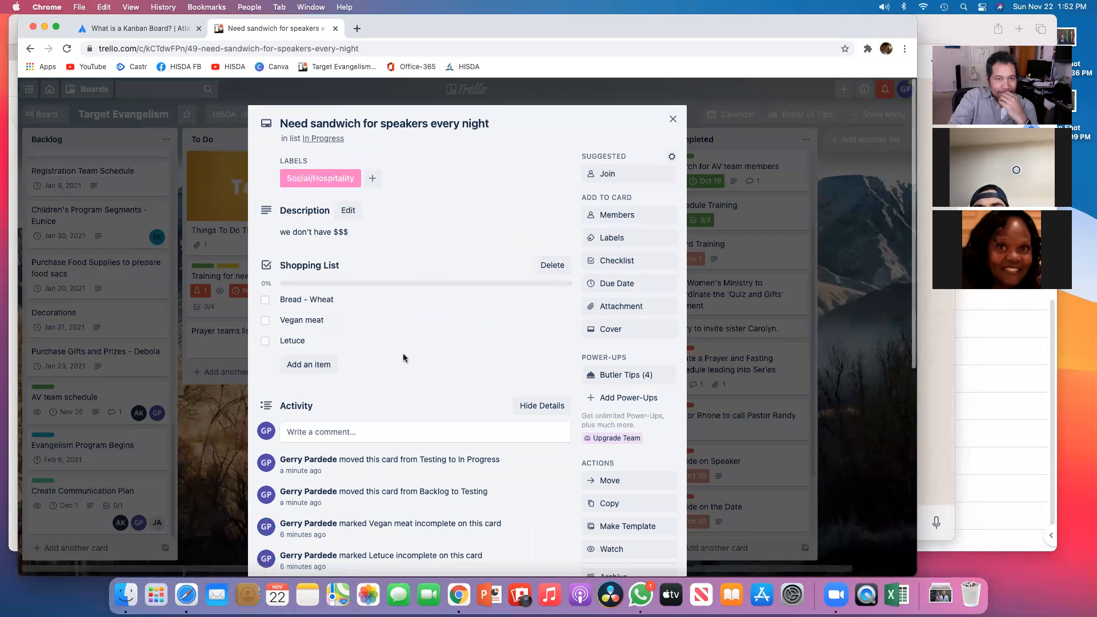
{"action": "left_click", "coordinate": [673, 120]}
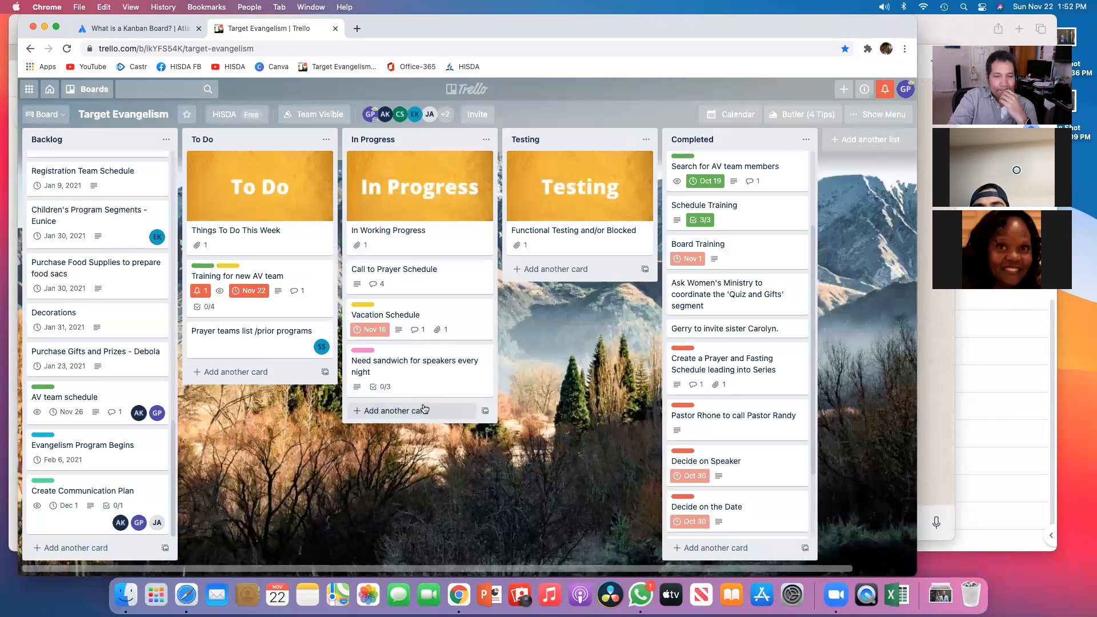
{"action": "left_click", "coordinate": [416, 359]}
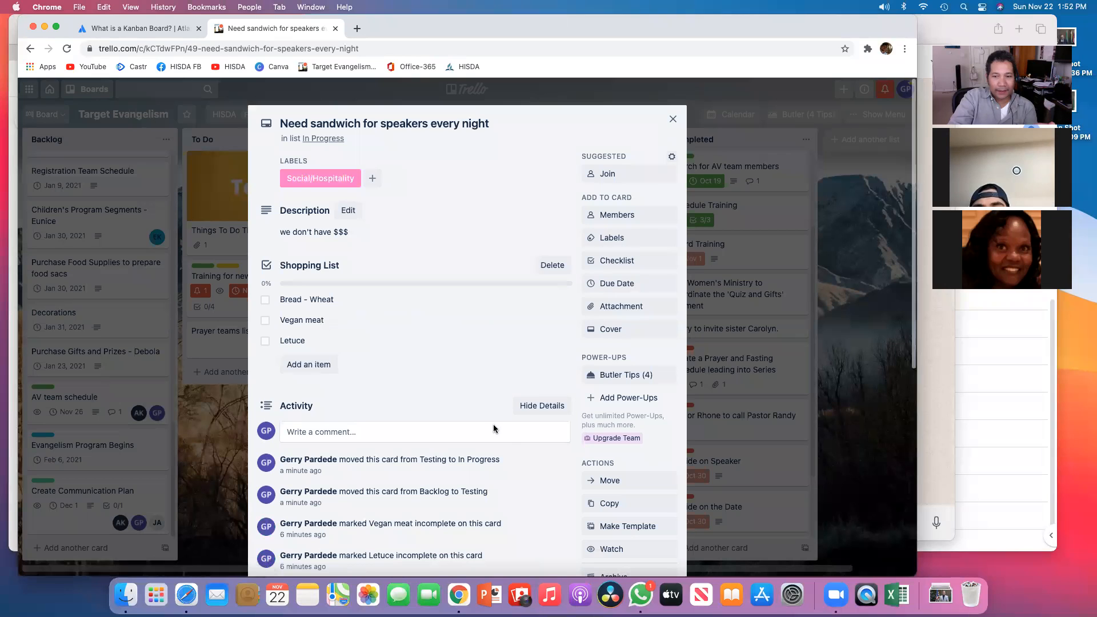
{"action": "scroll", "coordinate": [632, 472], "scroll_direction": "down", "scroll_amount": 4}
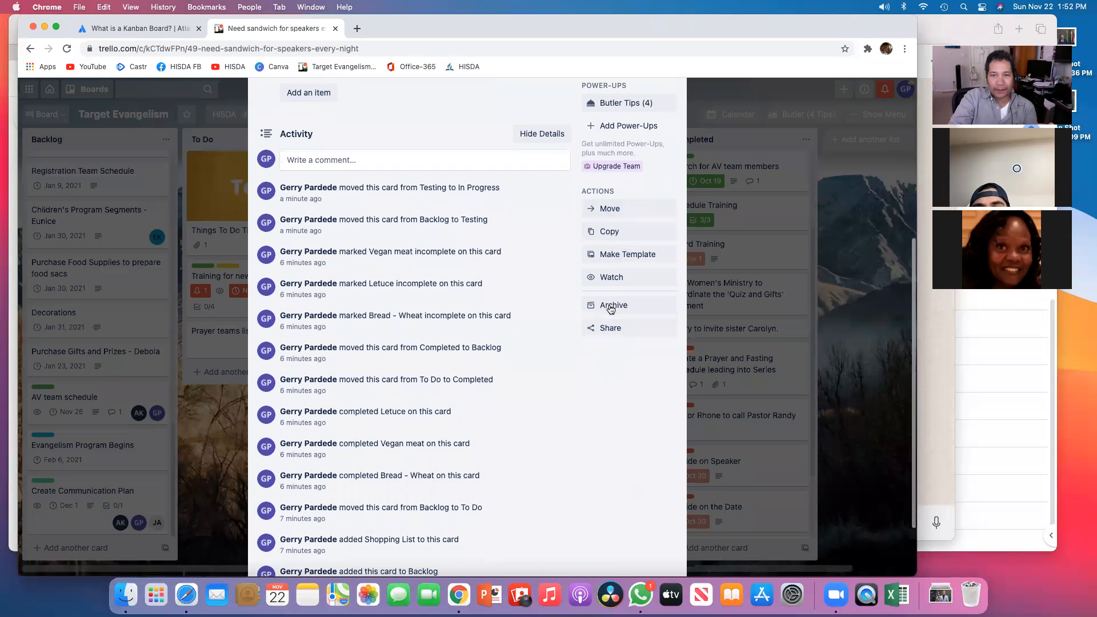
{"action": "left_click", "coordinate": [614, 306]}
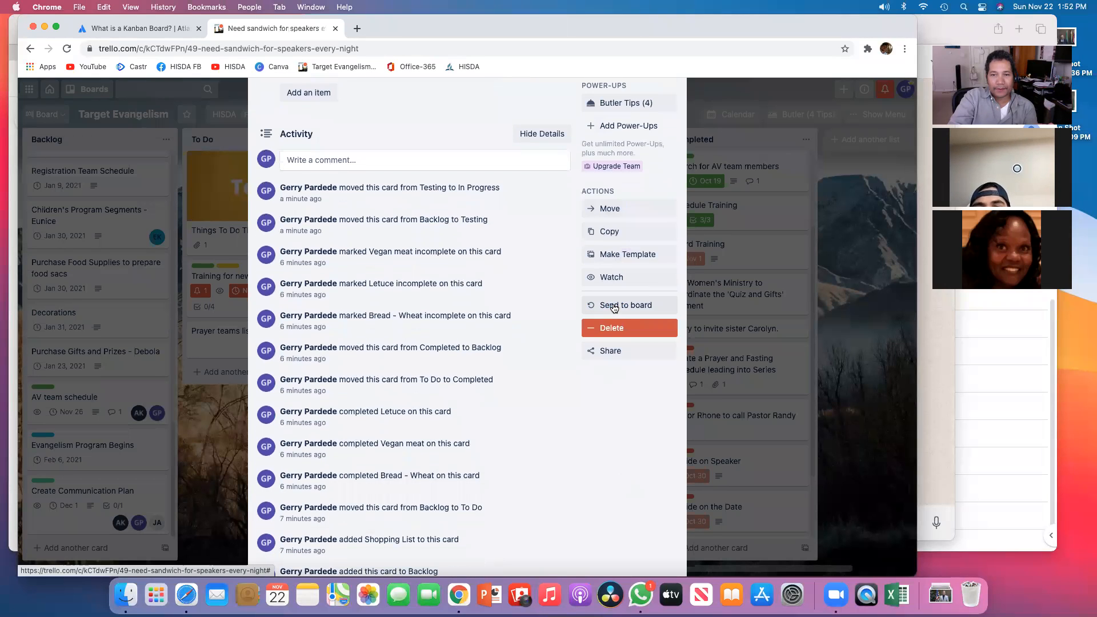
{"action": "left_click", "coordinate": [612, 328]}
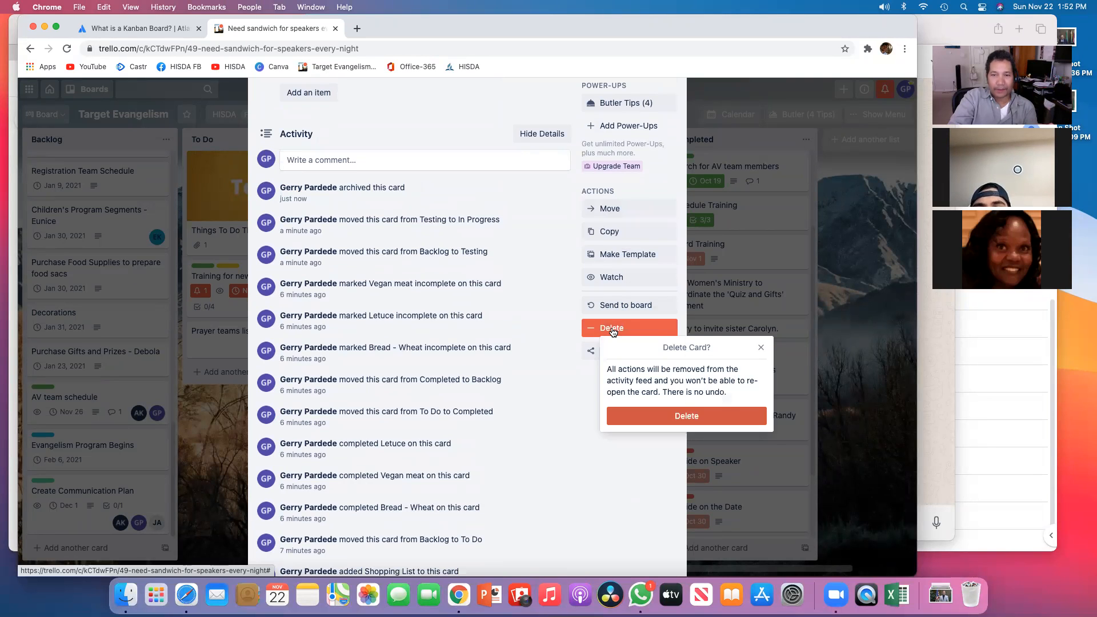
{"action": "left_click", "coordinate": [688, 418]}
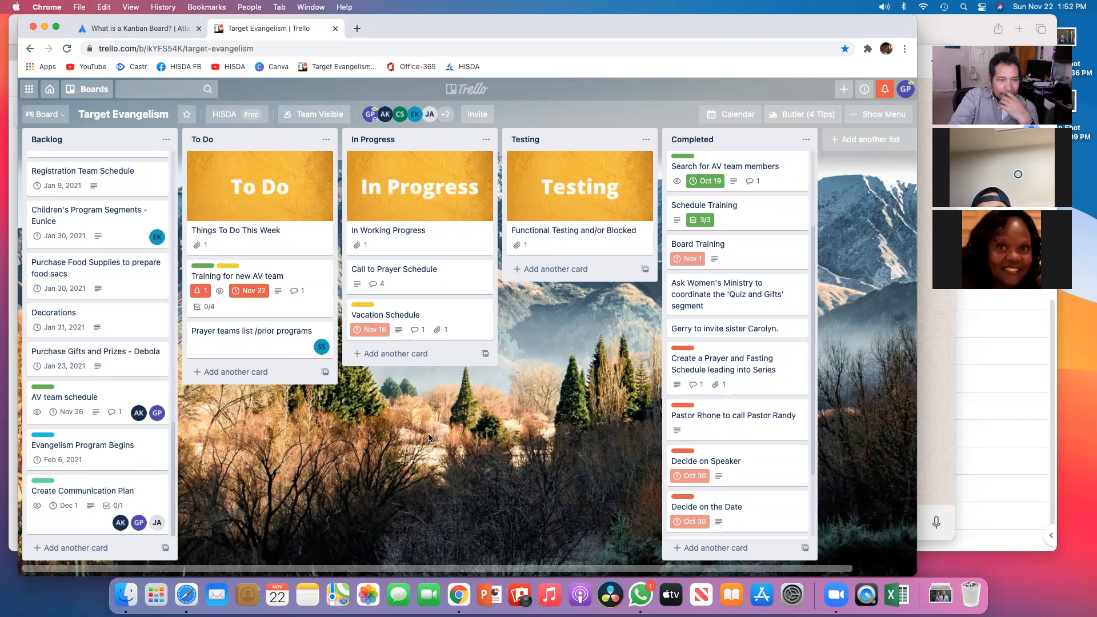
Step: Archive and then permanently delete the Prayer teams list /prior programs card in the To Do list
{"action": "left_click", "coordinate": [270, 338]}
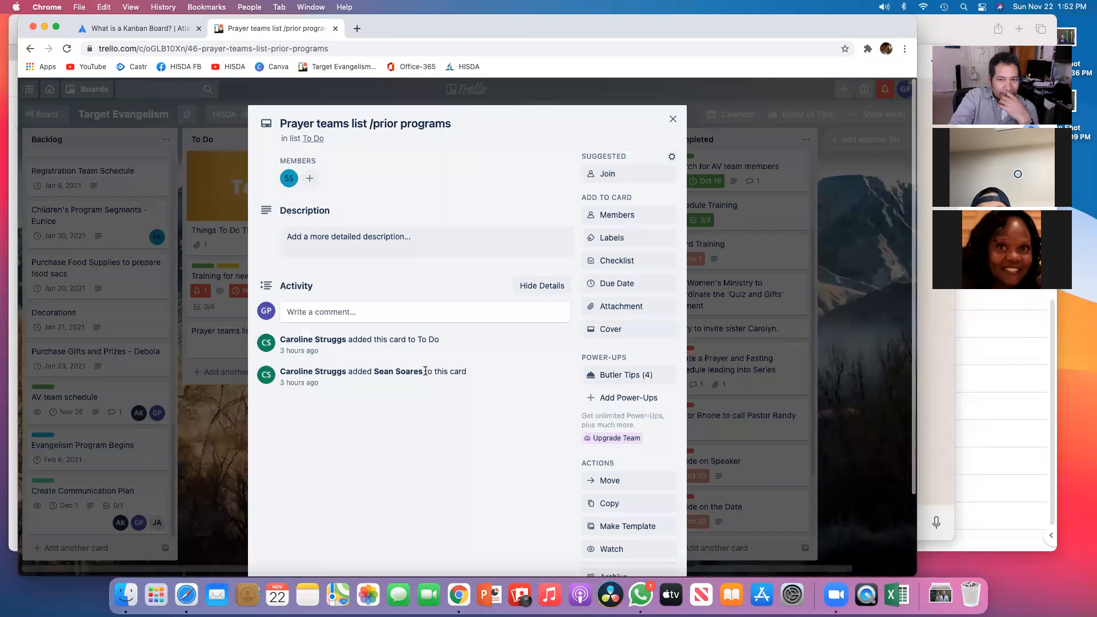
{"action": "scroll", "coordinate": [583, 393], "scroll_direction": "down", "scroll_amount": 3}
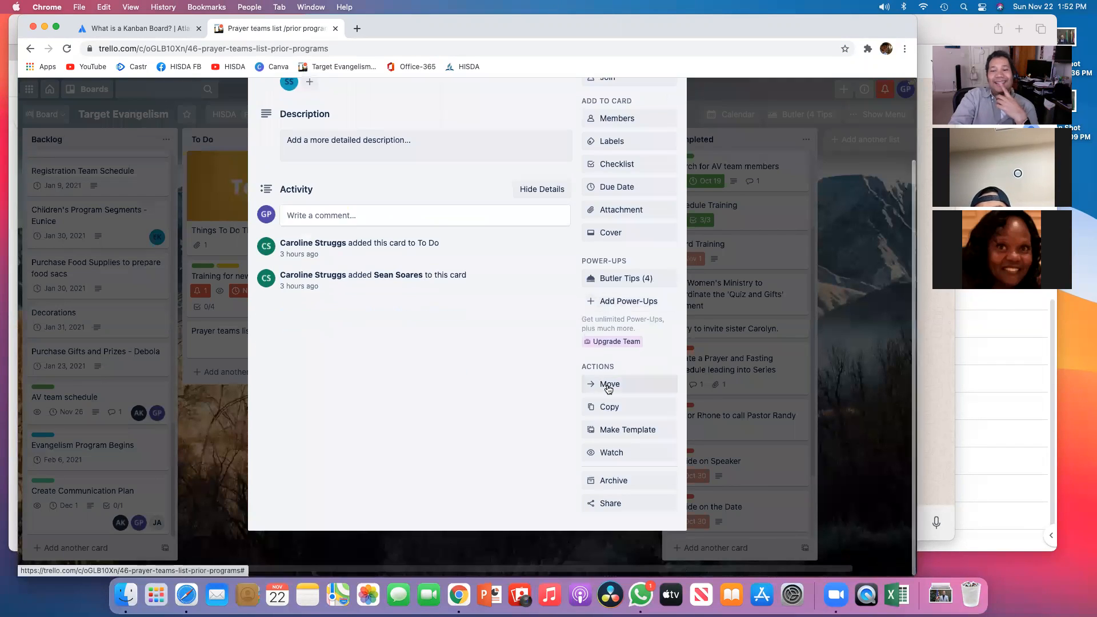
{"action": "left_click", "coordinate": [614, 506]}
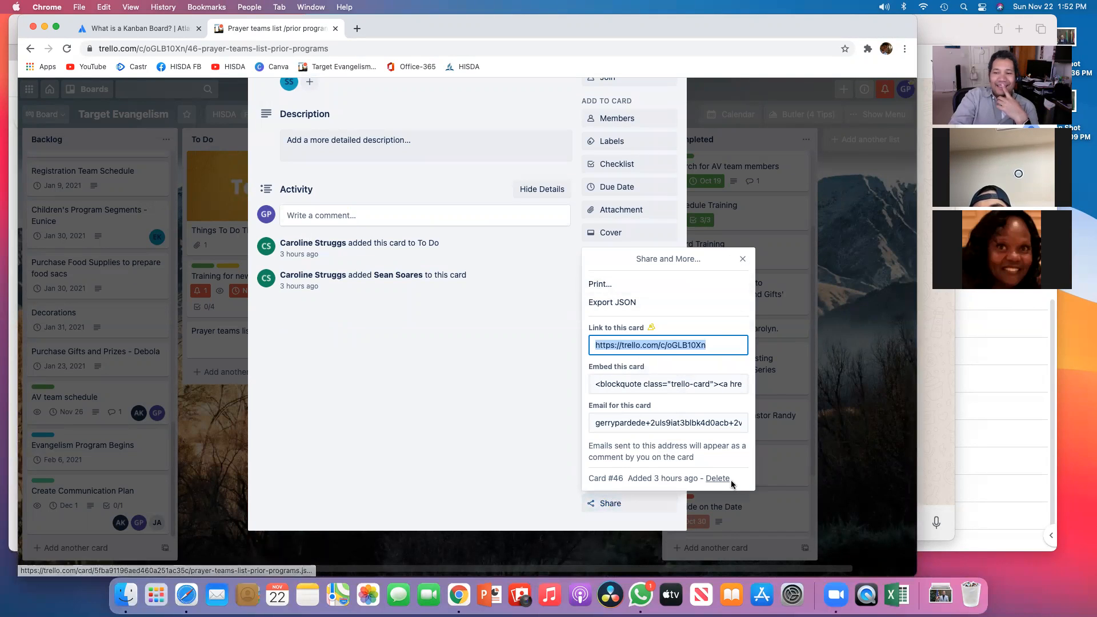
{"action": "left_click", "coordinate": [742, 259]}
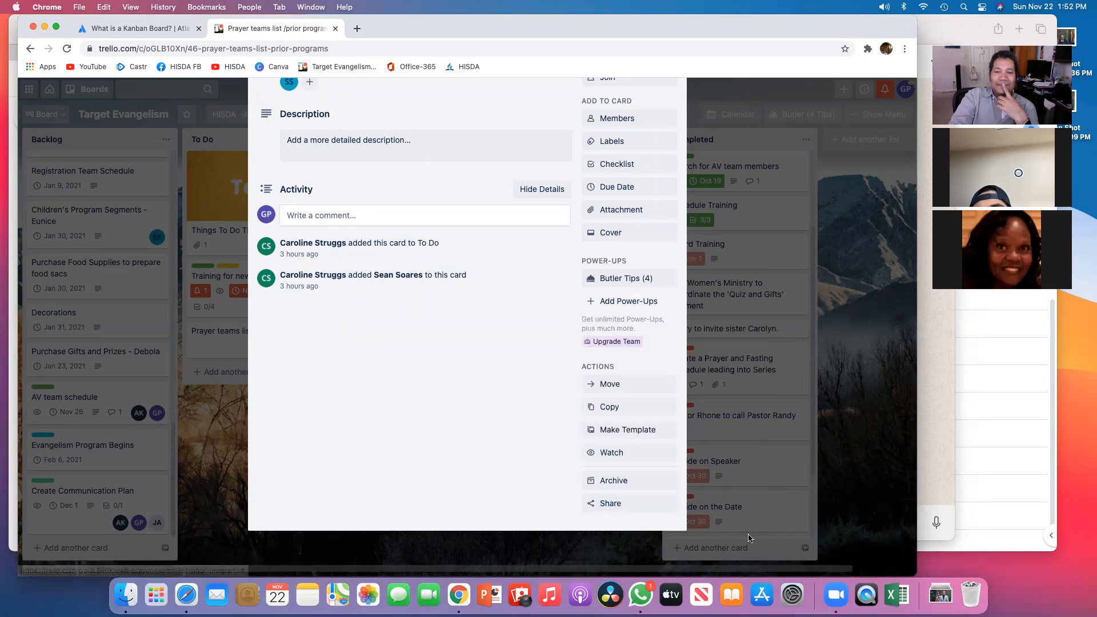
{"action": "left_click", "coordinate": [620, 483]}
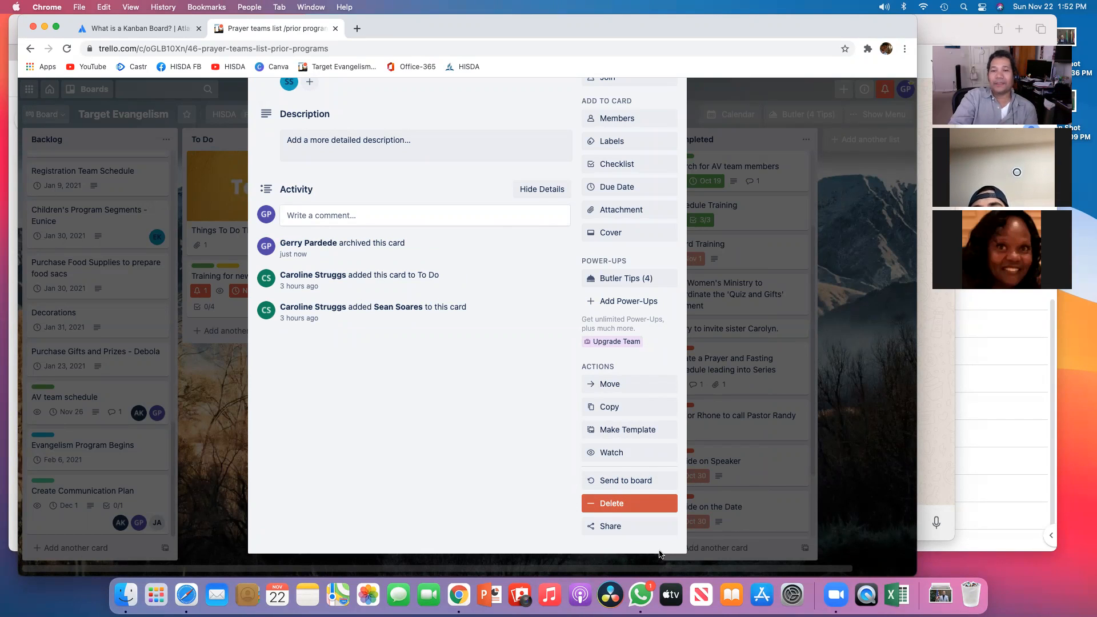
{"action": "left_click", "coordinate": [622, 503]}
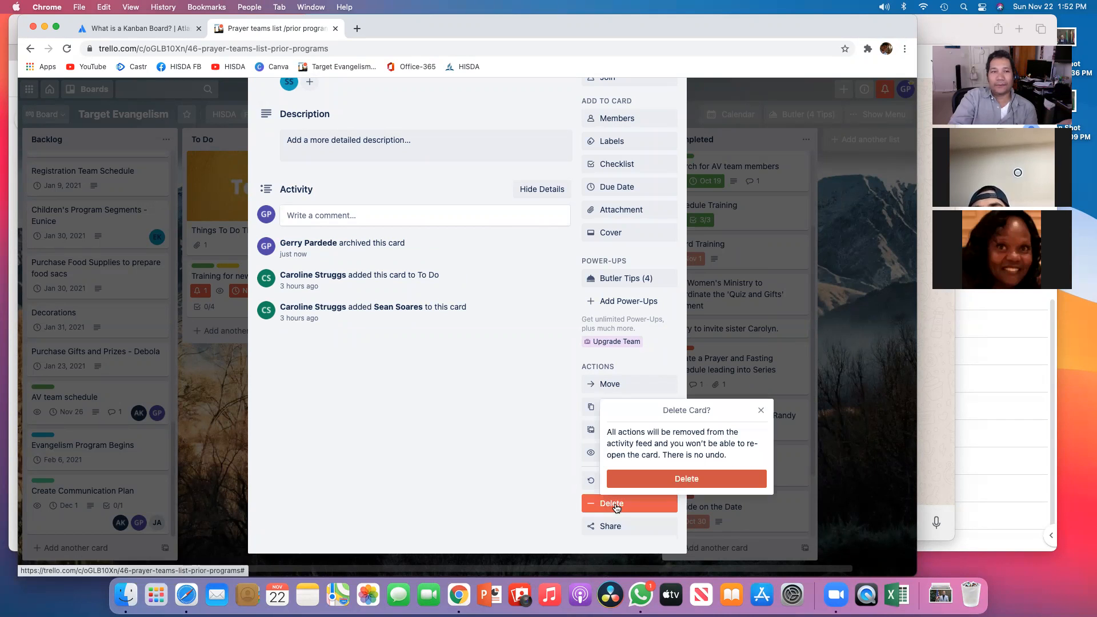
{"action": "left_click", "coordinate": [672, 479]}
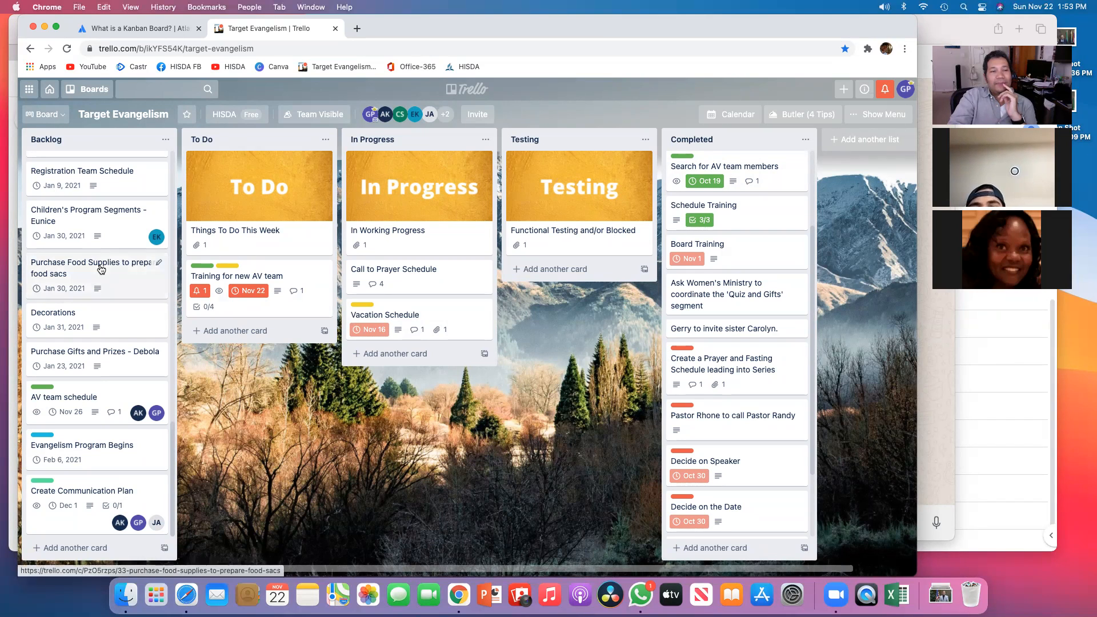
Step: Switch the board to its Calendar view and browse the months from October 2020 to March 2021
{"action": "scroll", "coordinate": [100, 269], "scroll_direction": "up", "scroll_amount": 15}
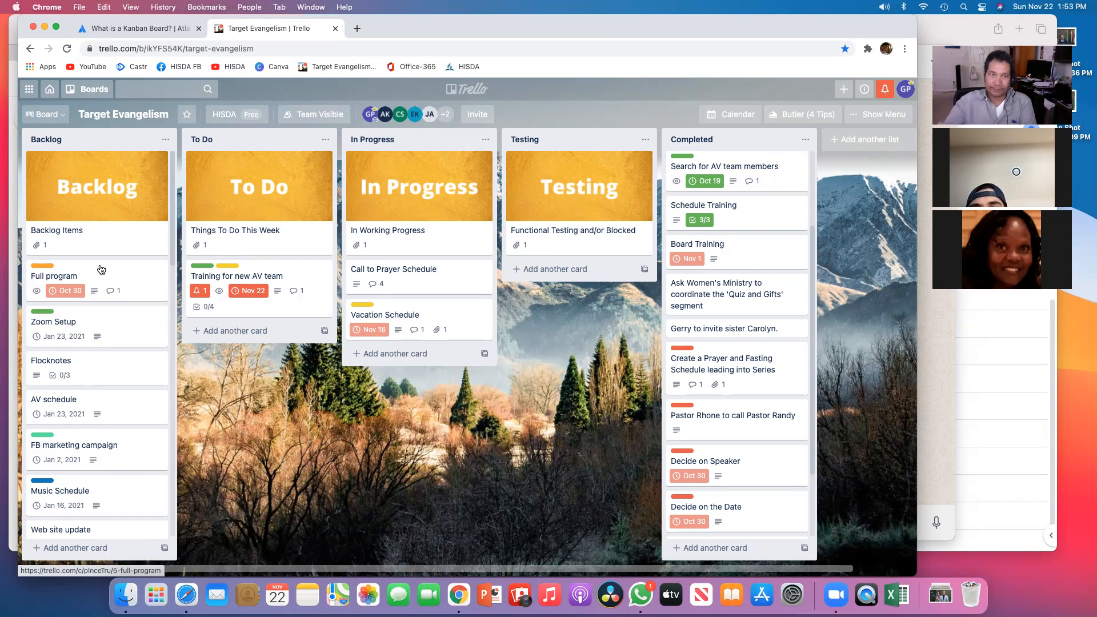
{"action": "left_click", "coordinate": [738, 117]}
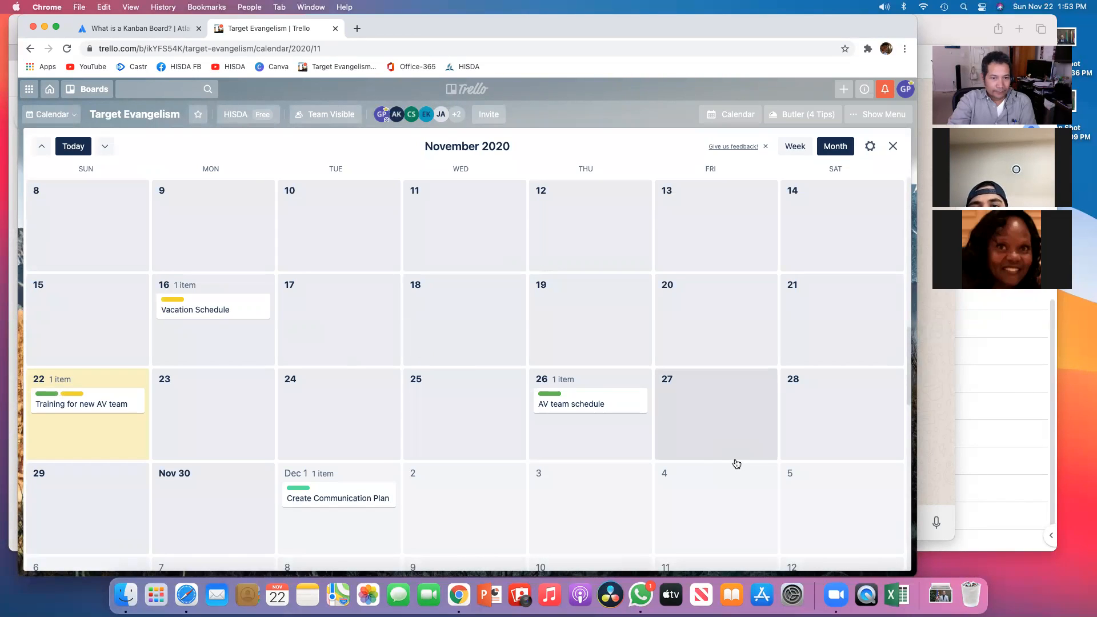
{"action": "scroll", "coordinate": [698, 460], "scroll_direction": "down", "scroll_amount": 1}
{"action": "scroll", "coordinate": [698, 459], "scroll_direction": "down", "scroll_amount": 2}
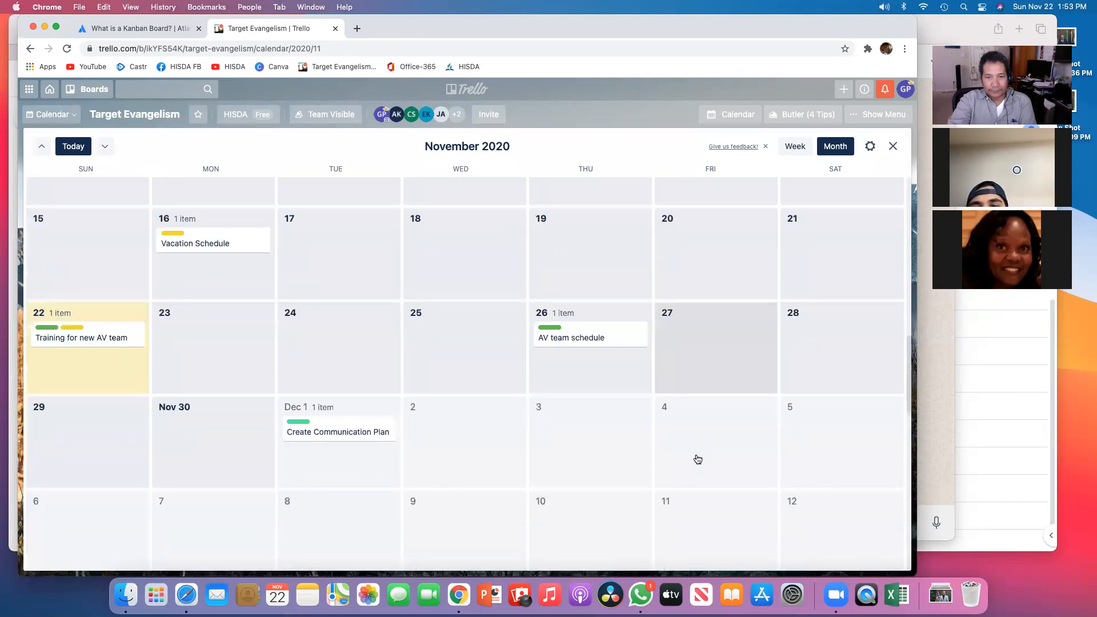
{"action": "scroll", "coordinate": [697, 460], "scroll_direction": "up", "scroll_amount": 8}
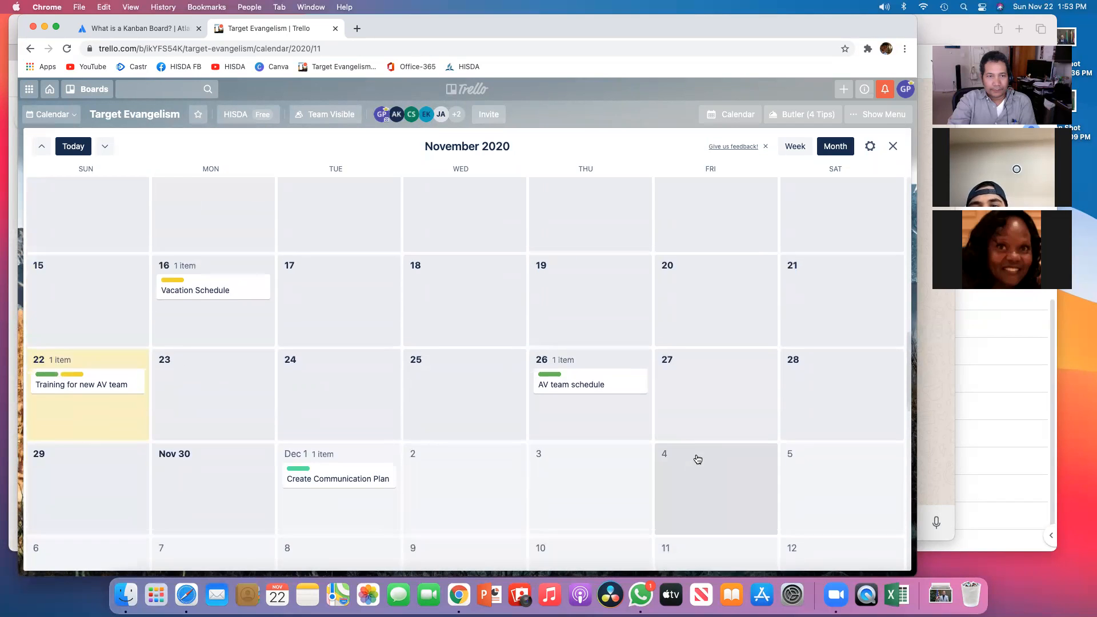
{"action": "scroll", "coordinate": [698, 459], "scroll_direction": "up", "scroll_amount": 4}
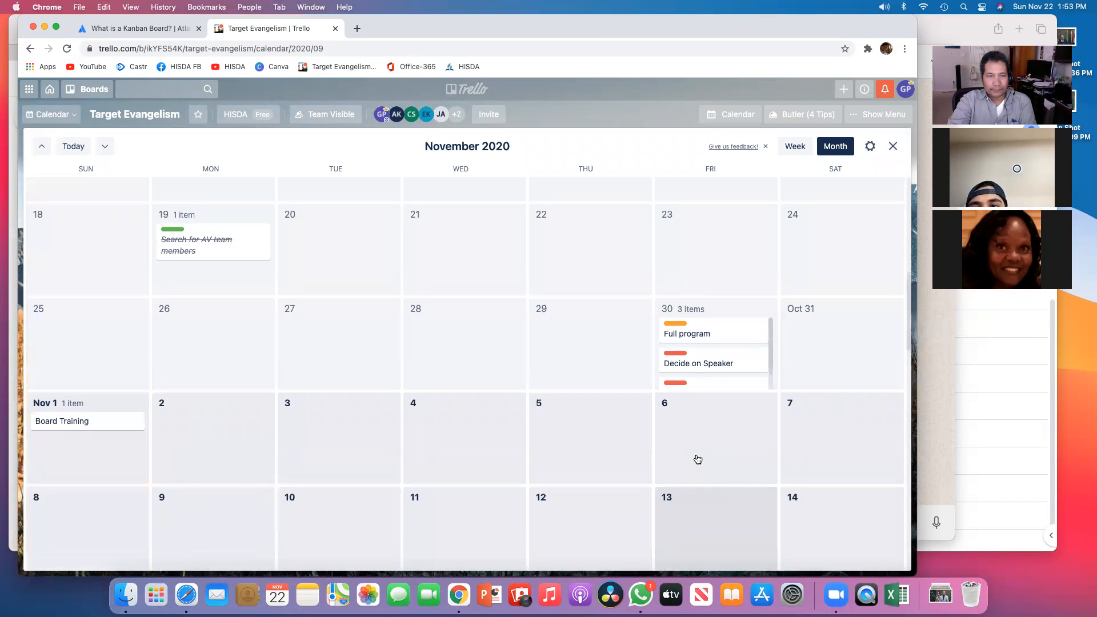
{"action": "scroll", "coordinate": [697, 460], "scroll_direction": "up", "scroll_amount": 2}
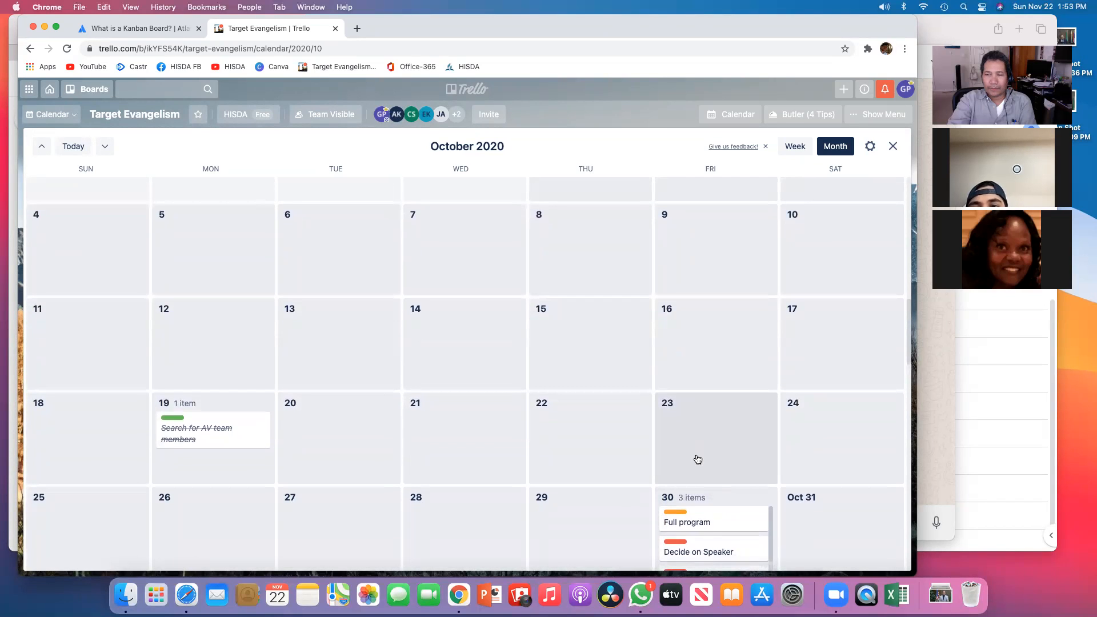
{"action": "scroll", "coordinate": [698, 459], "scroll_direction": "down", "scroll_amount": 14}
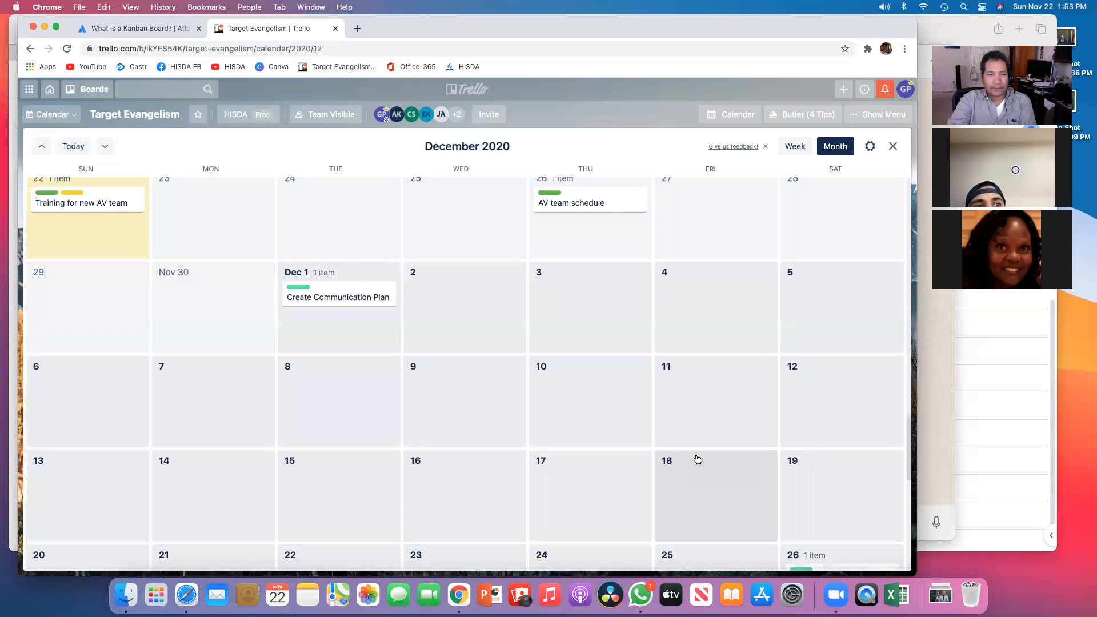
{"action": "scroll", "coordinate": [697, 459], "scroll_direction": "down", "scroll_amount": 8}
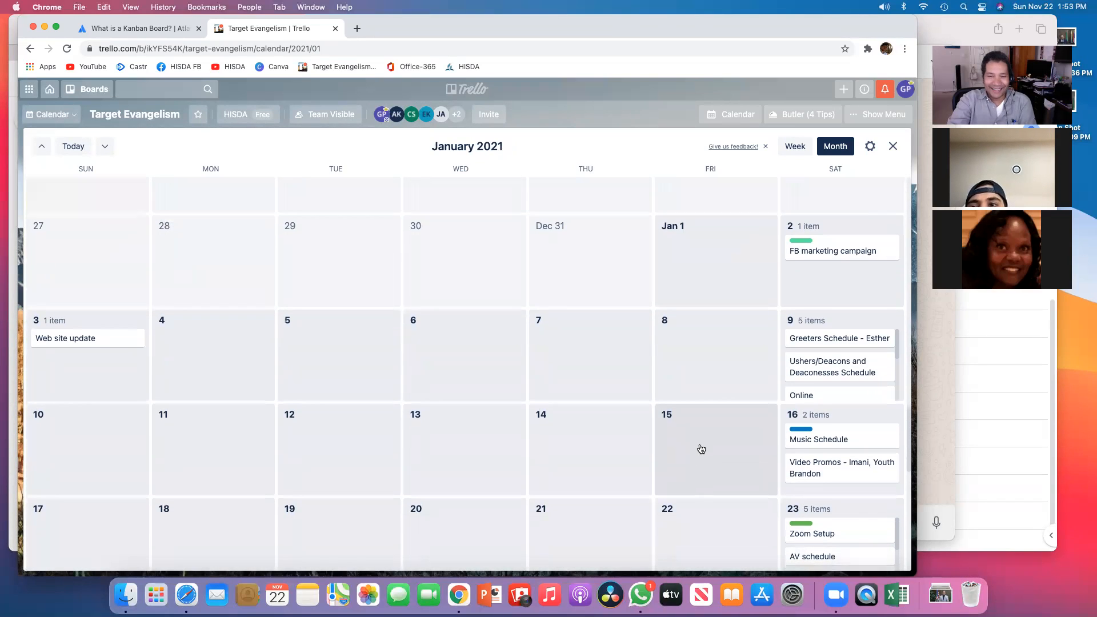
{"action": "scroll", "coordinate": [698, 458], "scroll_direction": "down", "scroll_amount": 8}
{"action": "scroll", "coordinate": [703, 447], "scroll_direction": "down", "scroll_amount": 5}
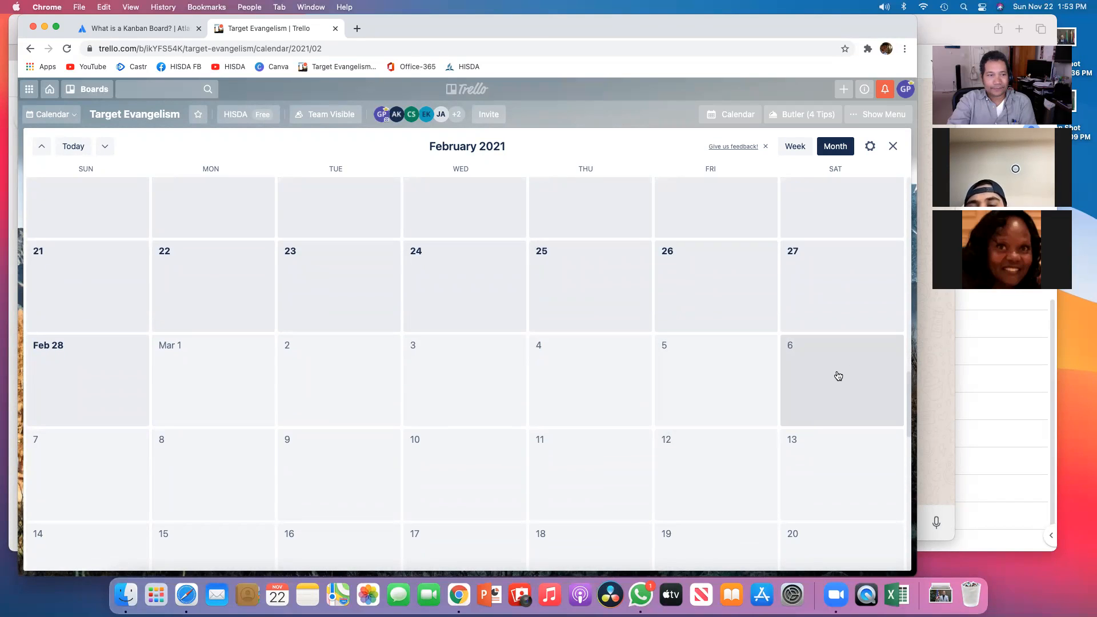
{"action": "scroll", "coordinate": [838, 375], "scroll_direction": "up", "scroll_amount": 2}
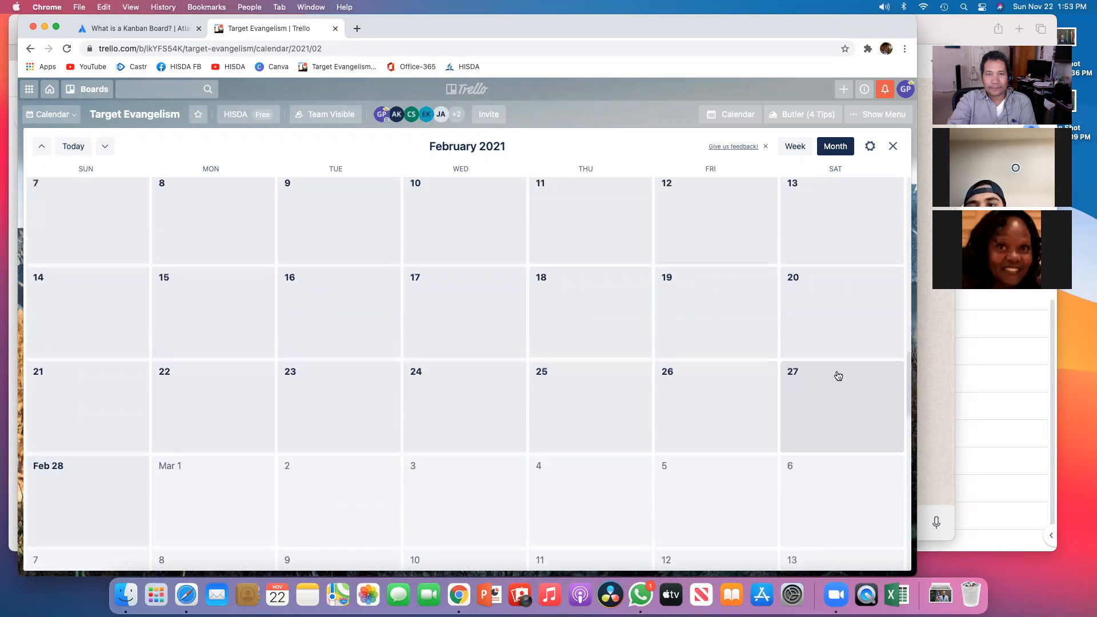
{"action": "scroll", "coordinate": [838, 374], "scroll_direction": "down", "scroll_amount": 3}
{"action": "scroll", "coordinate": [837, 375], "scroll_direction": "down", "scroll_amount": 5}
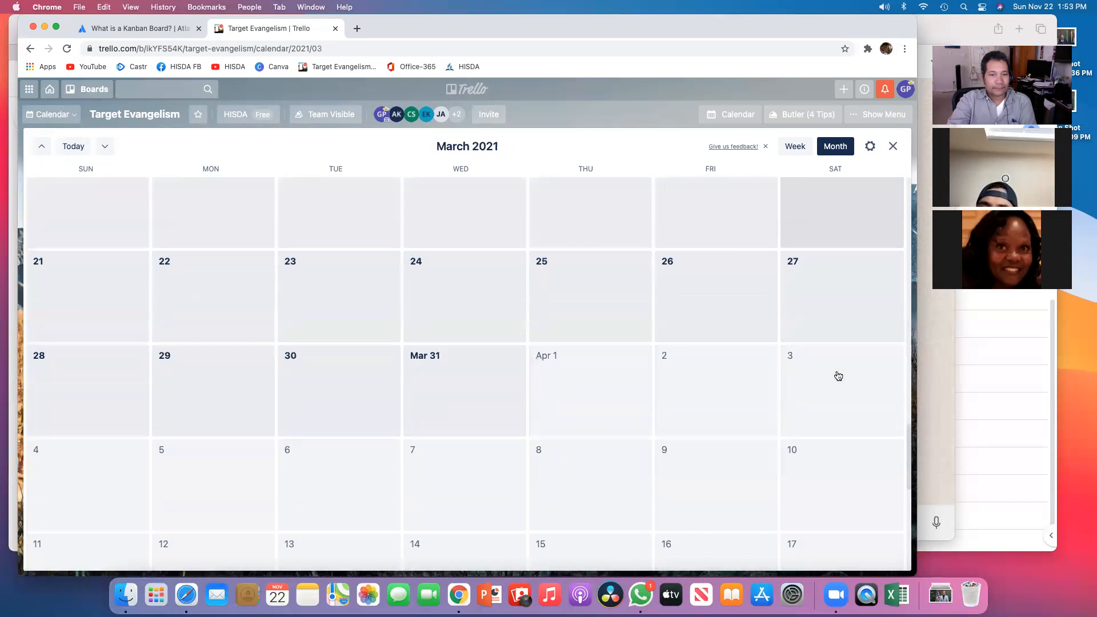
Step: Open the Evangelism Program Begins card from the February 2021 calendar and review its due date settings
{"action": "scroll", "coordinate": [838, 374], "scroll_direction": "up", "scroll_amount": 6}
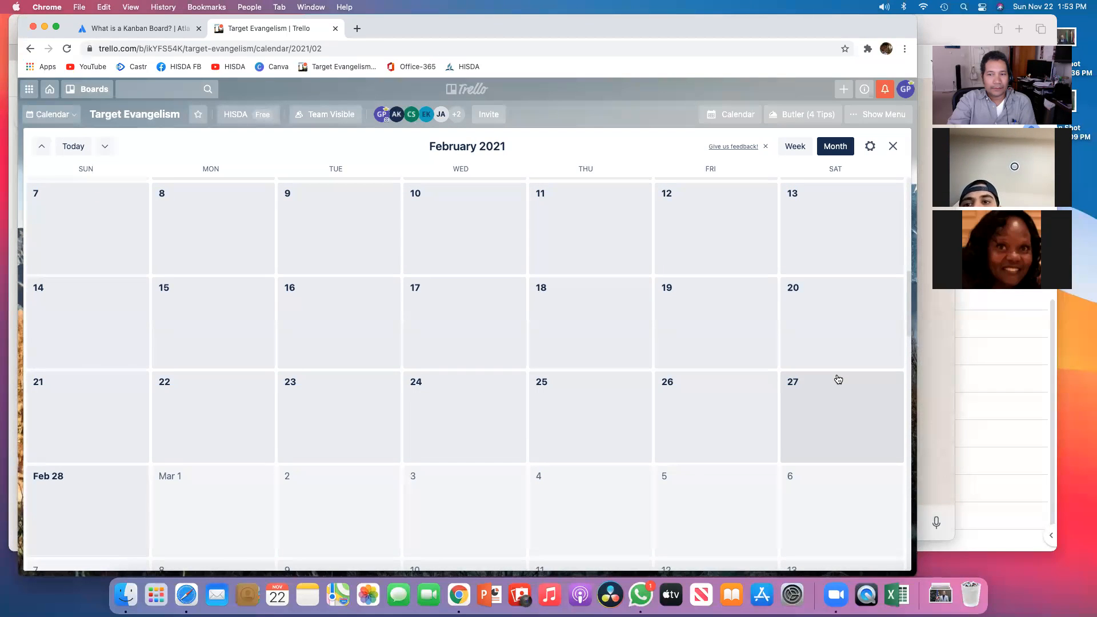
{"action": "scroll", "coordinate": [645, 364], "scroll_direction": "up", "scroll_amount": 3}
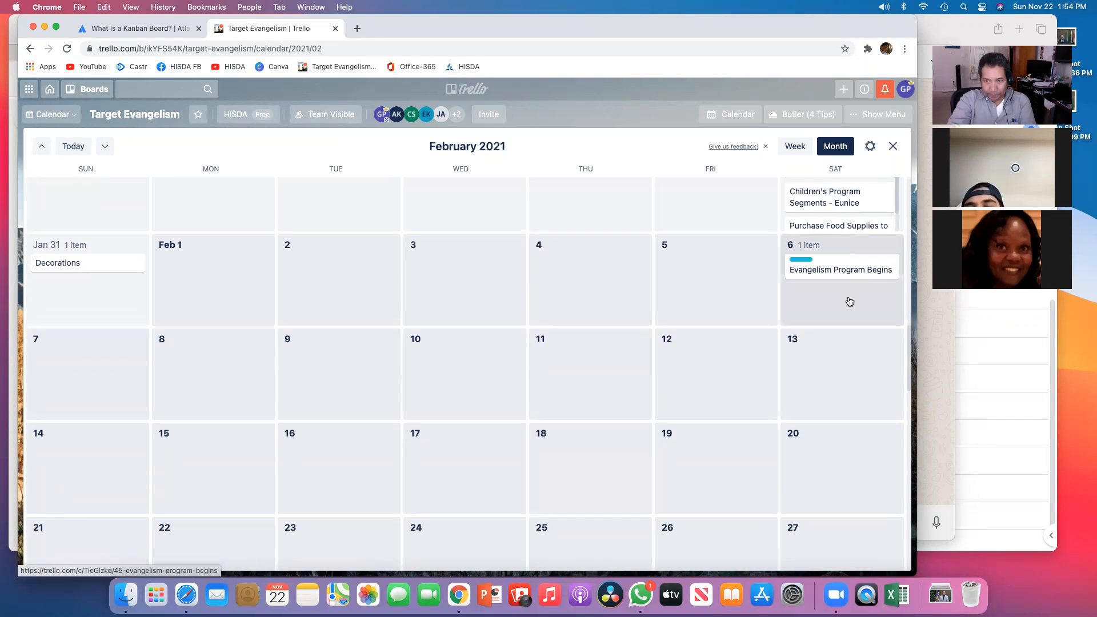
{"action": "scroll", "coordinate": [844, 274], "scroll_direction": "up", "scroll_amount": 1}
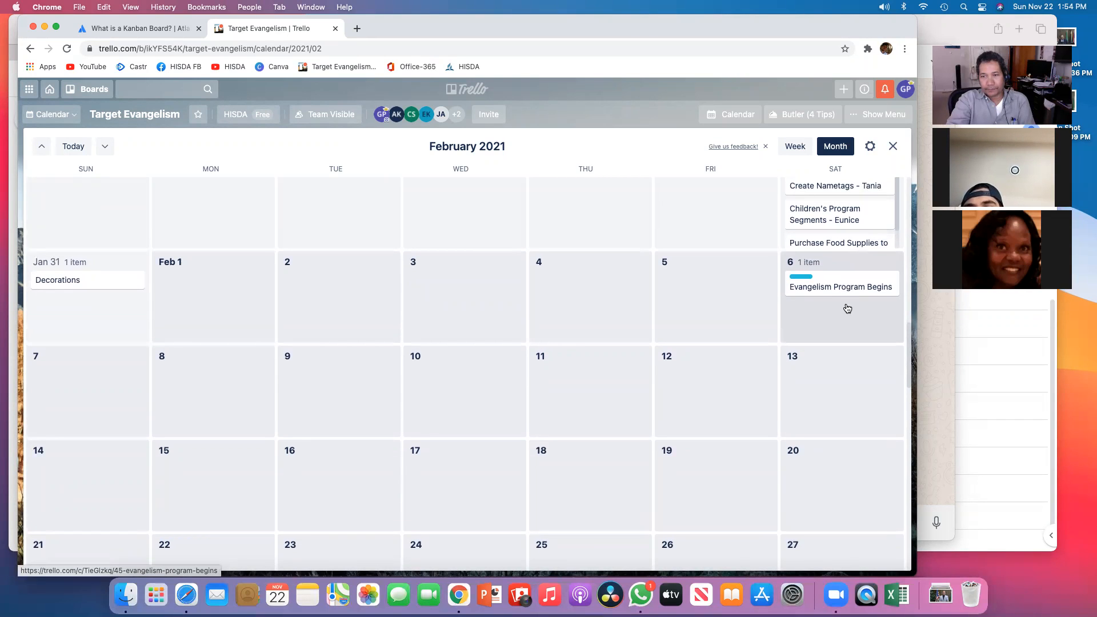
{"action": "left_click", "coordinate": [846, 287]}
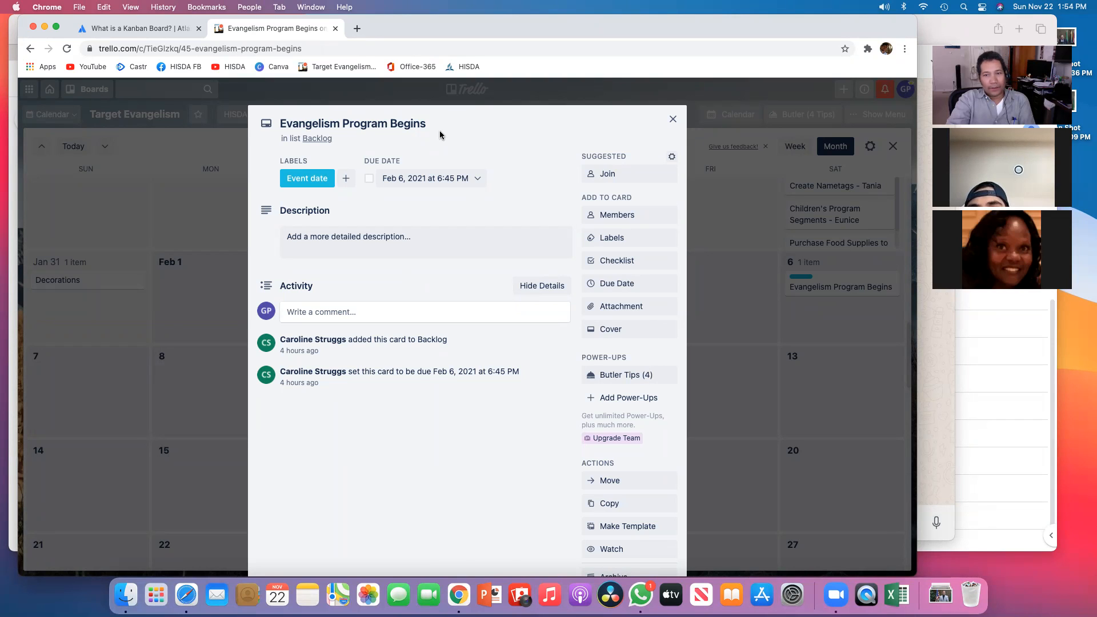
{"action": "left_click", "coordinate": [474, 179]}
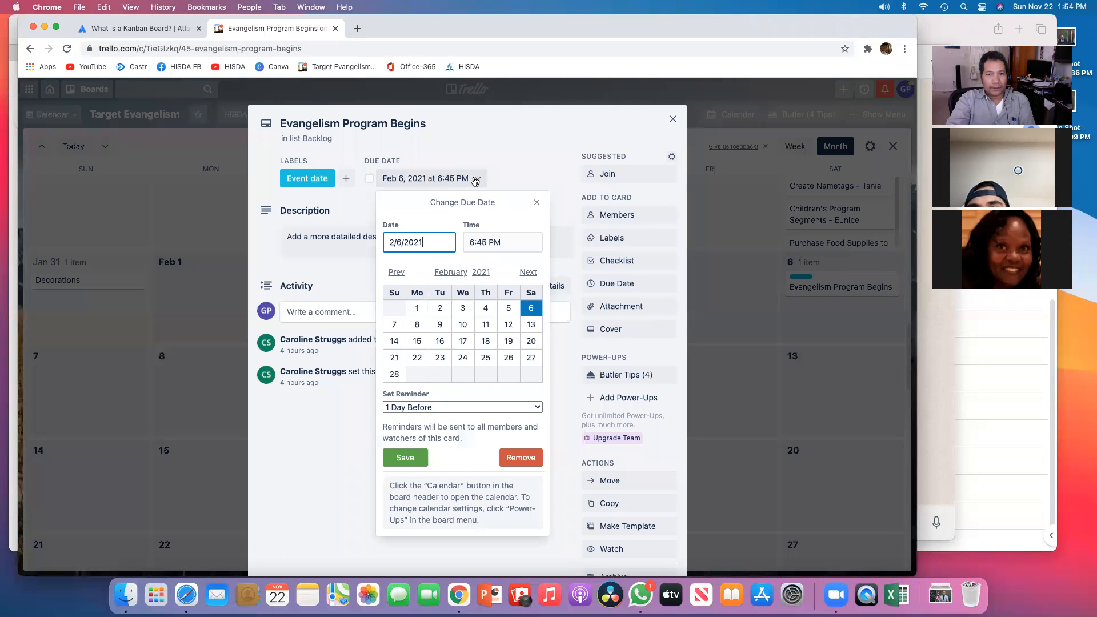
{"action": "left_click", "coordinate": [673, 119]}
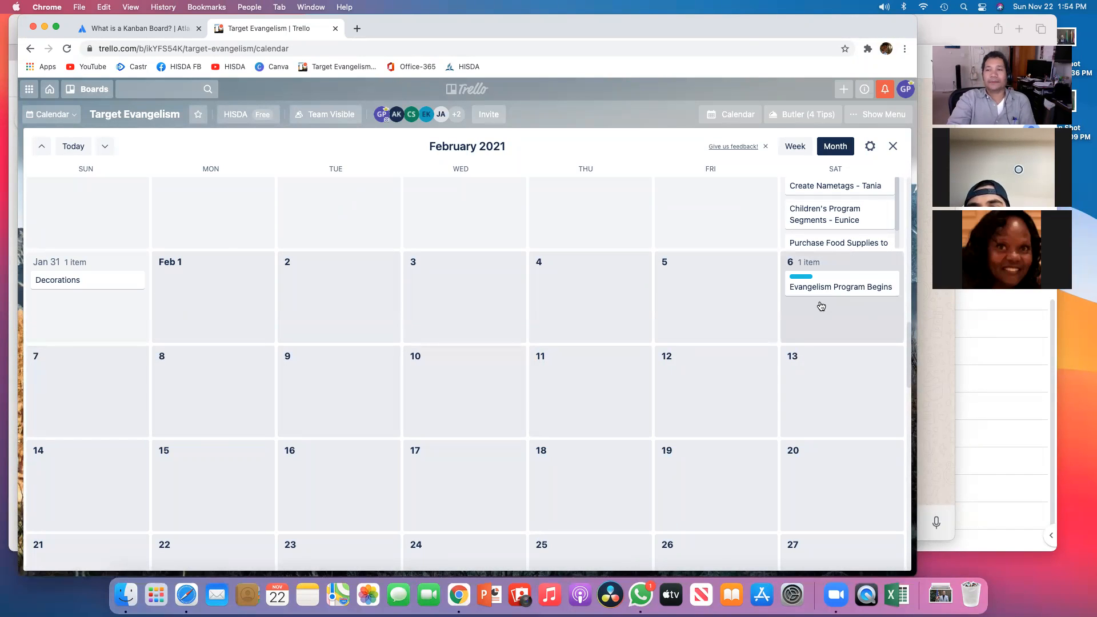
Step: Reopen the Evangelism Program Begins card, browse back to January 2021, and close the calendar view
{"action": "left_click", "coordinate": [837, 286]}
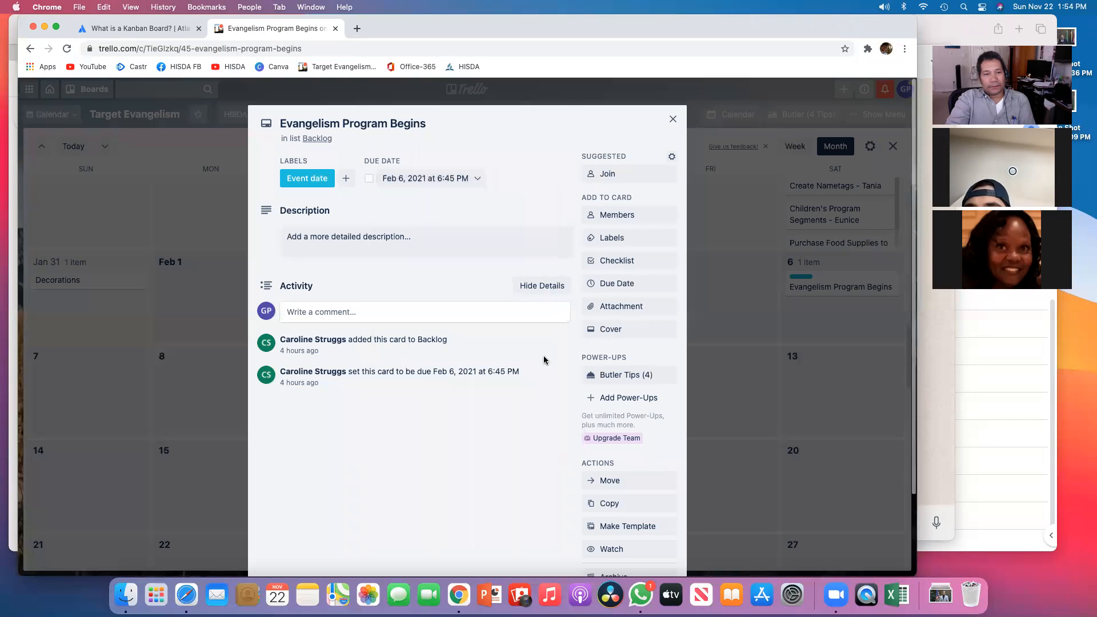
{"action": "scroll", "coordinate": [479, 356], "scroll_direction": "down", "scroll_amount": 3}
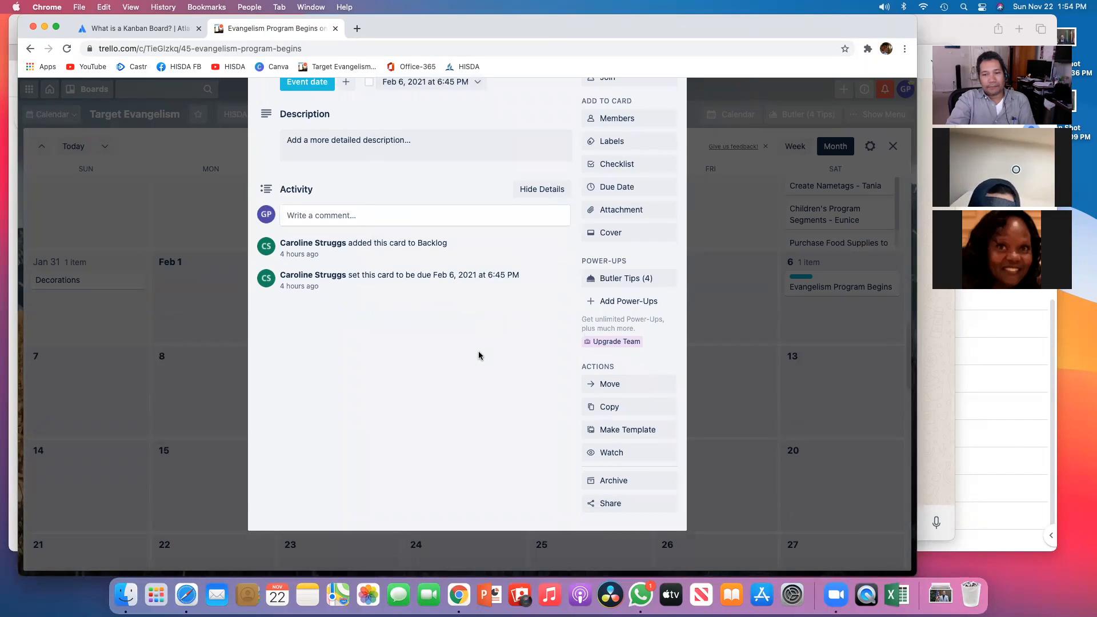
{"action": "scroll", "coordinate": [479, 356], "scroll_direction": "up", "scroll_amount": 3}
{"action": "left_click", "coordinate": [713, 454]}
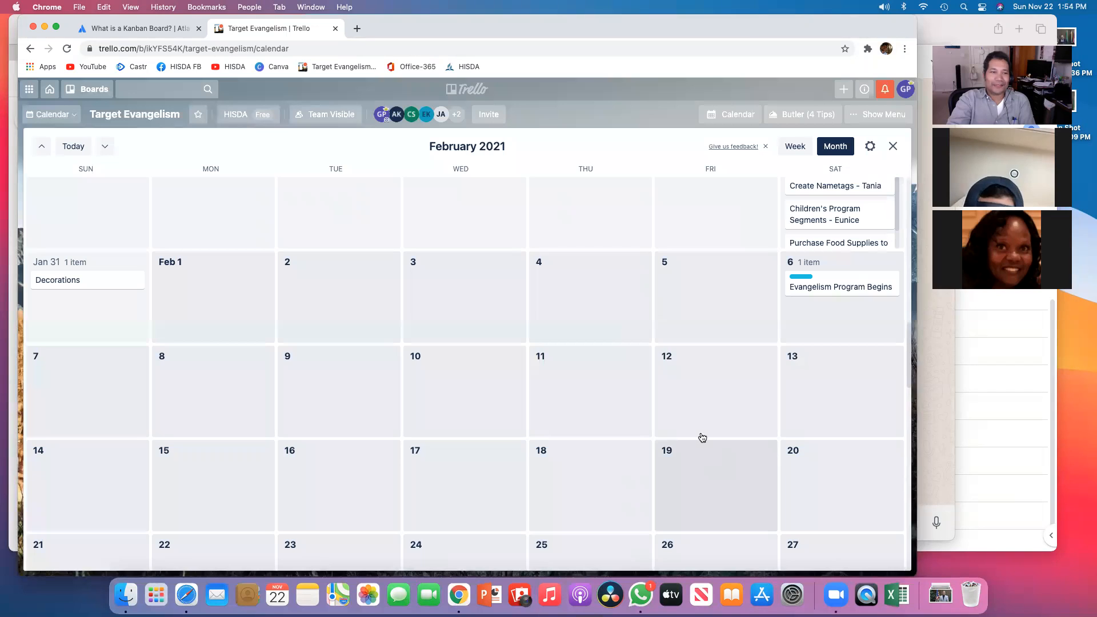
{"action": "scroll", "coordinate": [702, 437], "scroll_direction": "up", "scroll_amount": 10}
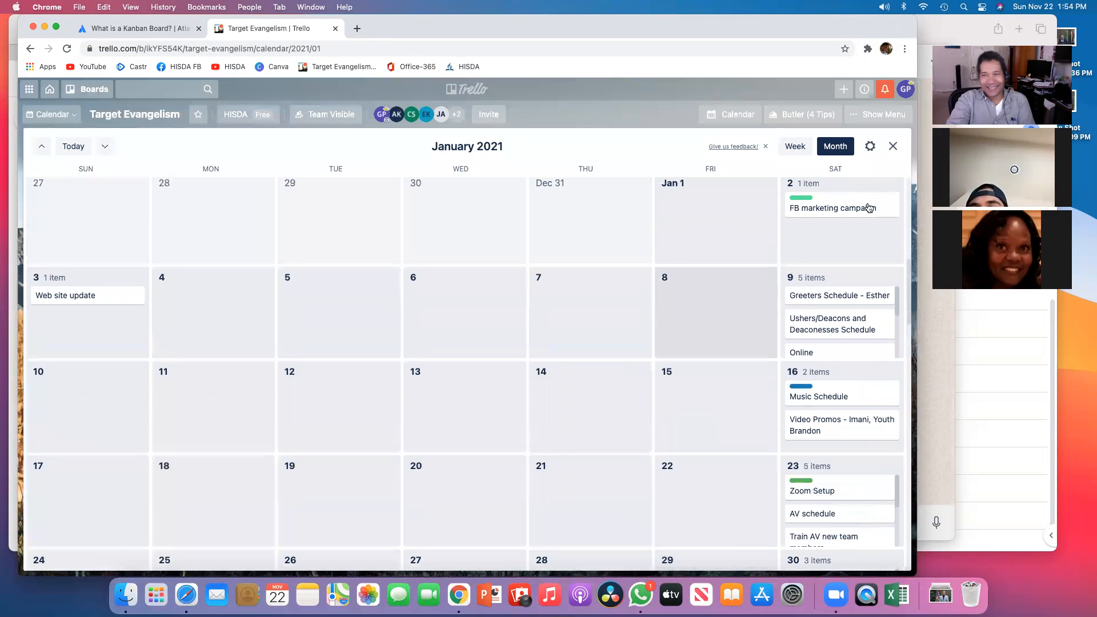
{"action": "left_click", "coordinate": [893, 147]}
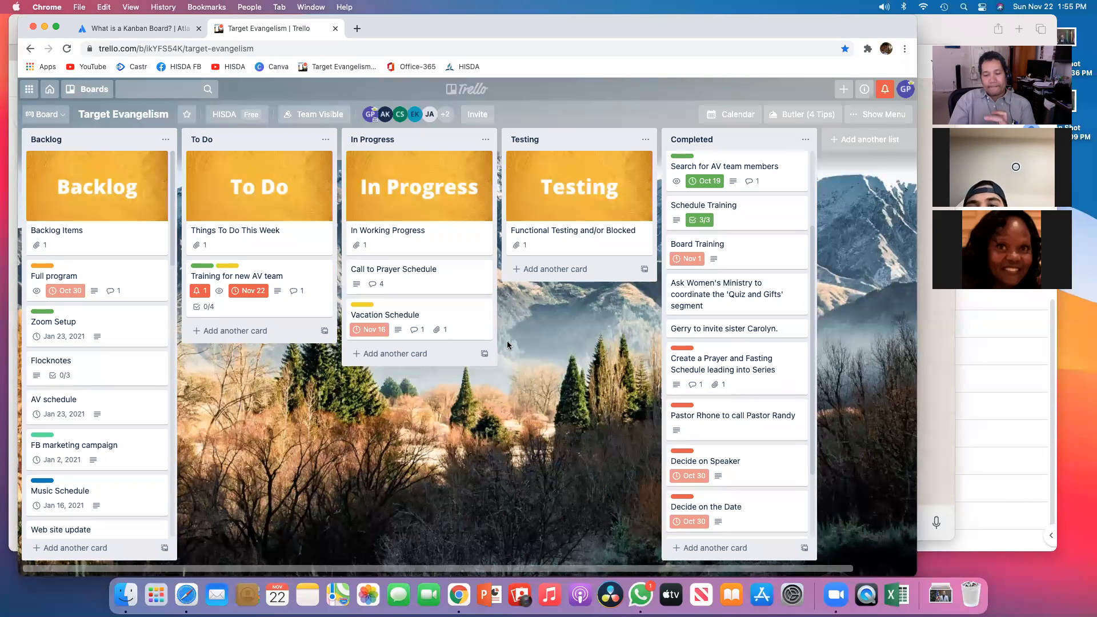
Step: Open the women's ministry board from the boards menu
{"action": "scroll", "coordinate": [313, 324], "scroll_direction": "right", "scroll_amount": 2}
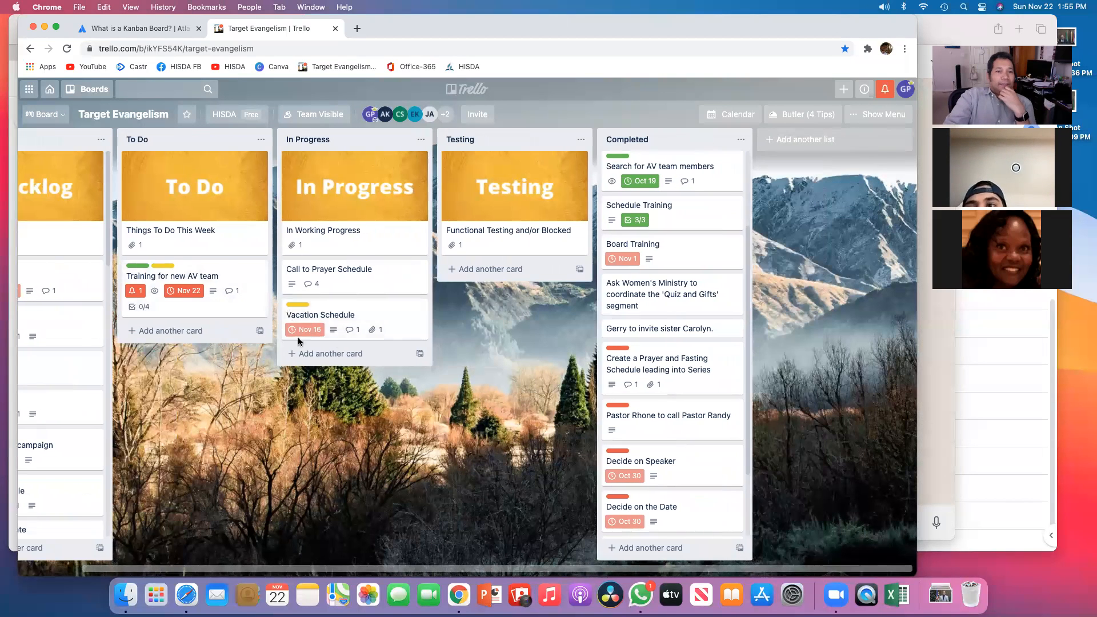
{"action": "scroll", "coordinate": [313, 329], "scroll_direction": "left", "scroll_amount": 2}
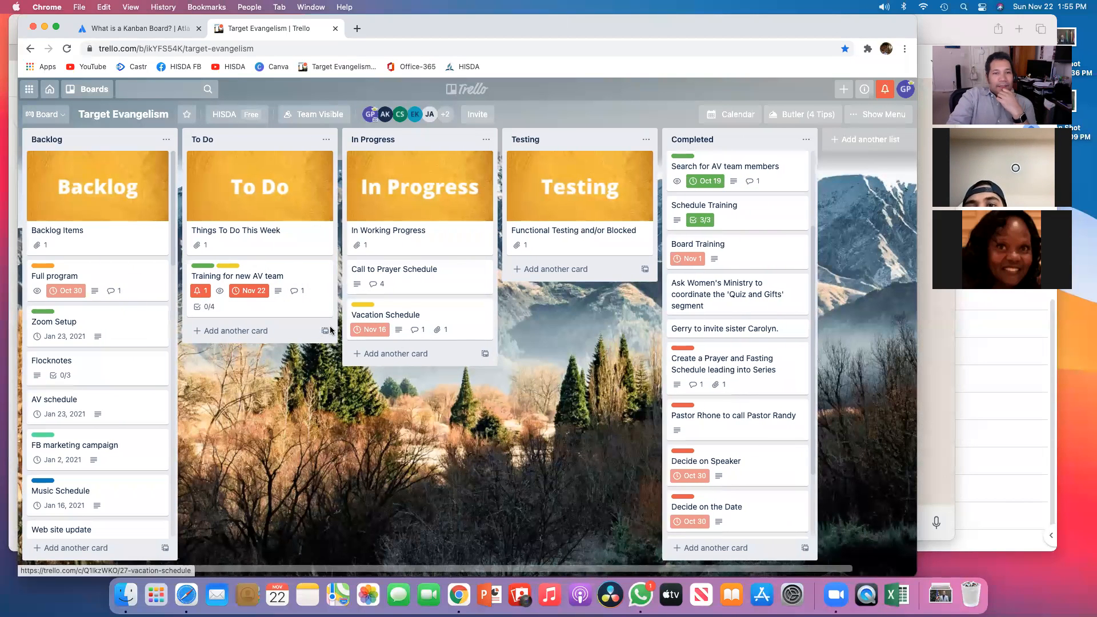
{"action": "left_click", "coordinate": [94, 90]}
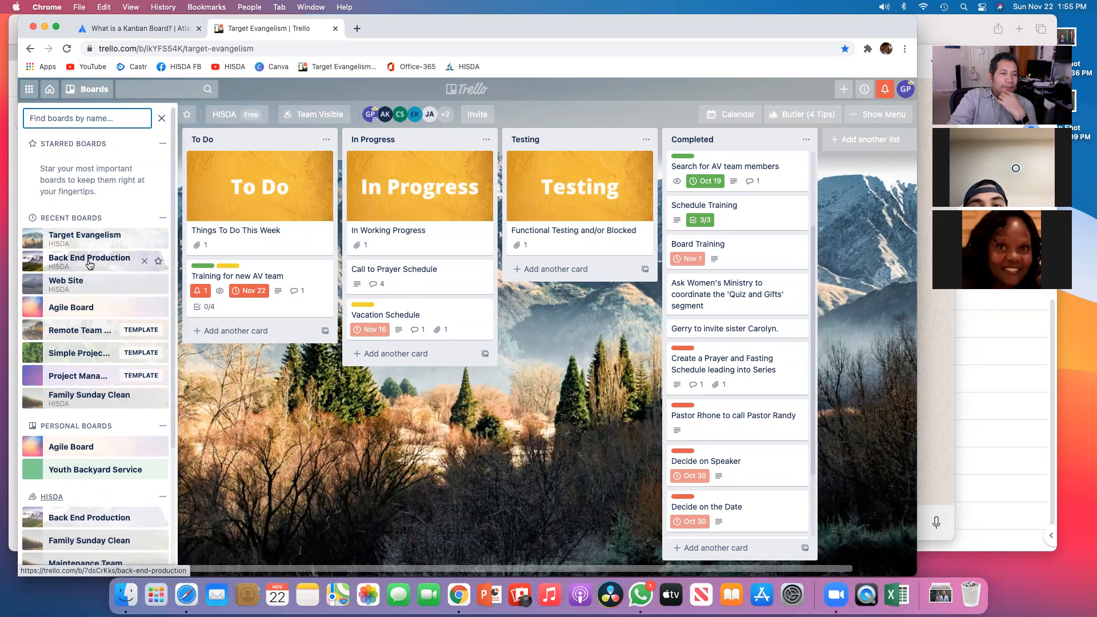
{"action": "scroll", "coordinate": [95, 274], "scroll_direction": "down", "scroll_amount": 5}
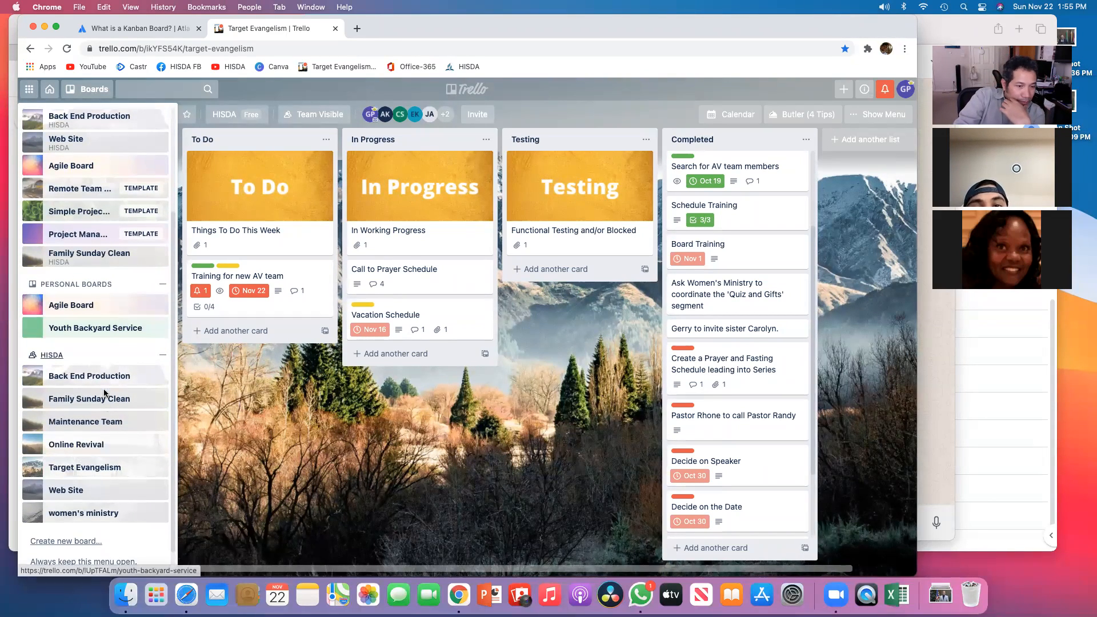
{"action": "scroll", "coordinate": [105, 393], "scroll_direction": "down", "scroll_amount": 1}
{"action": "left_click", "coordinate": [86, 488]}
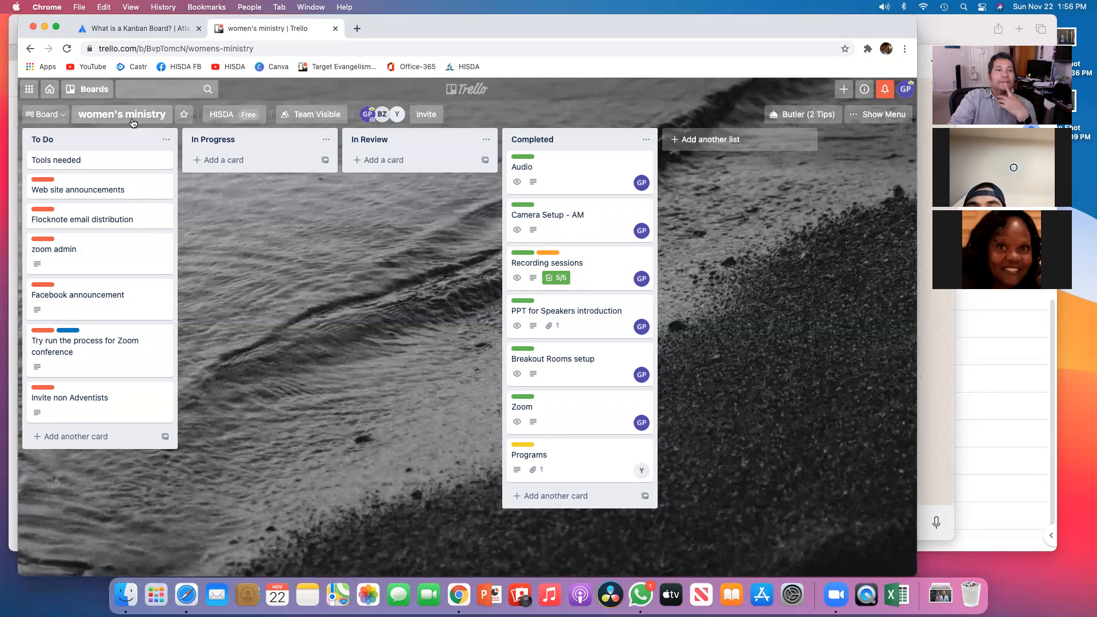
Step: Switch back to the Target Evangelism board from the boards menu
{"action": "left_click", "coordinate": [91, 95]}
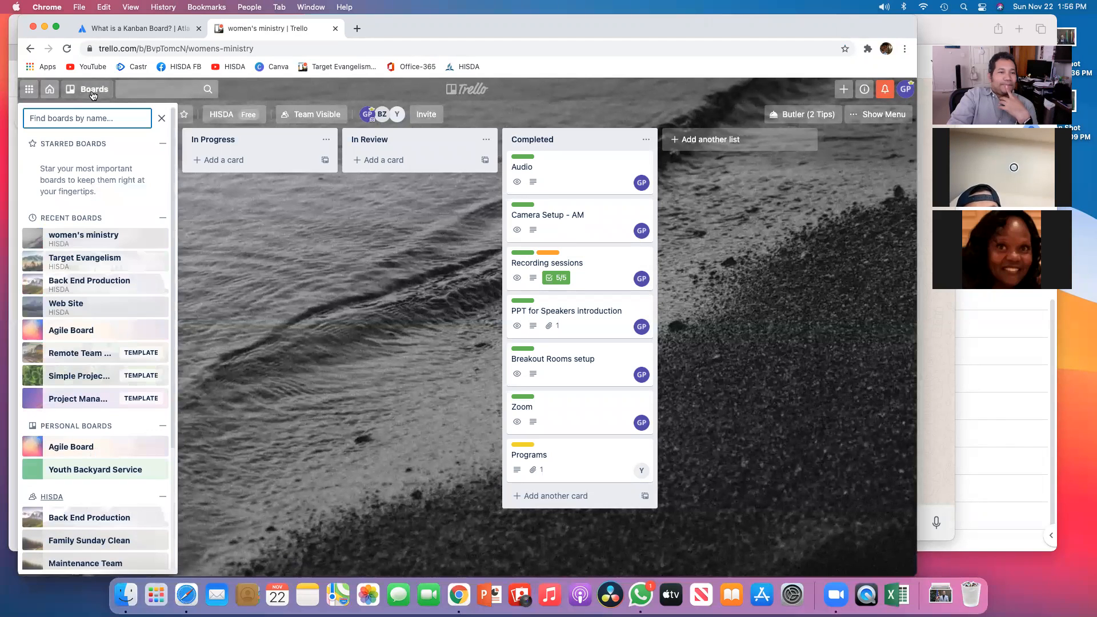
{"action": "left_click", "coordinate": [71, 258]}
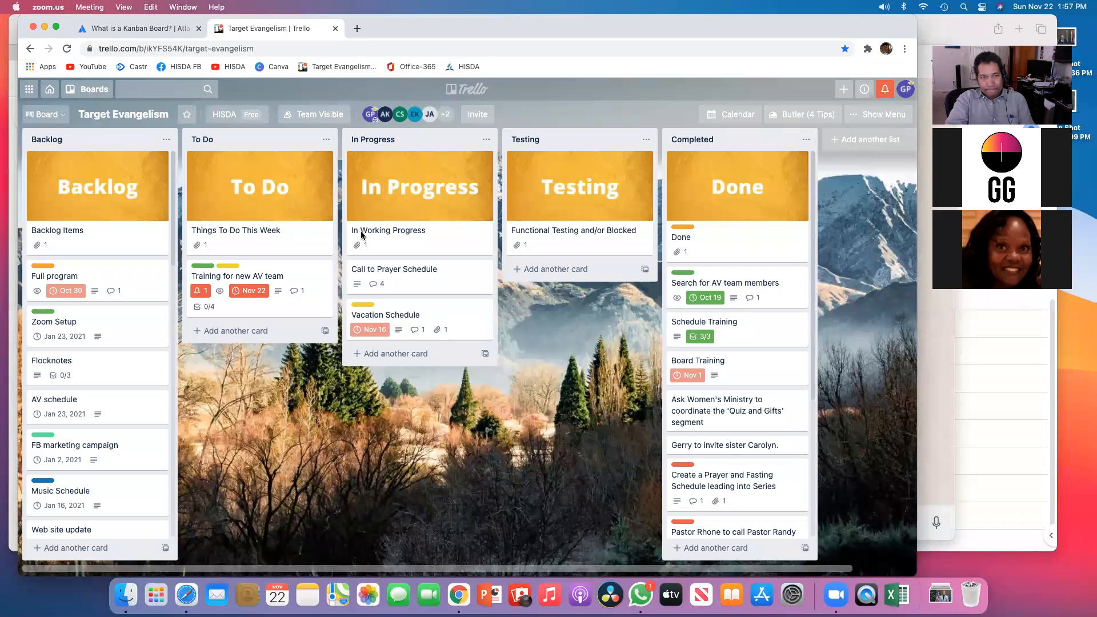
{"action": "left_click", "coordinate": [337, 229]}
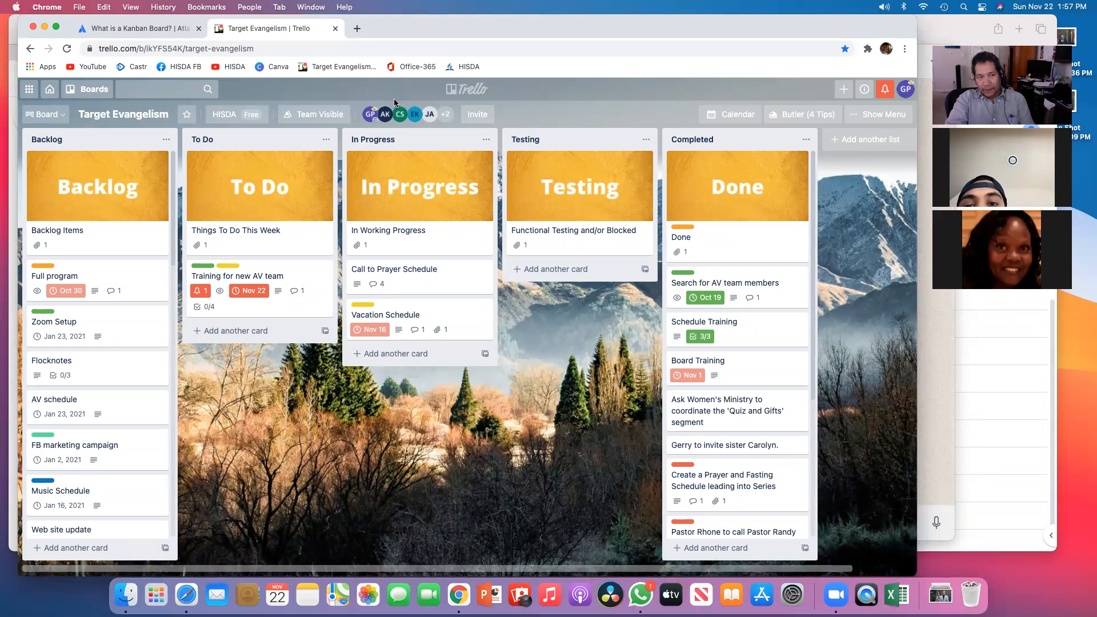
Step: Create a new board named Test Board from the boards home page
{"action": "left_click", "coordinate": [46, 92]}
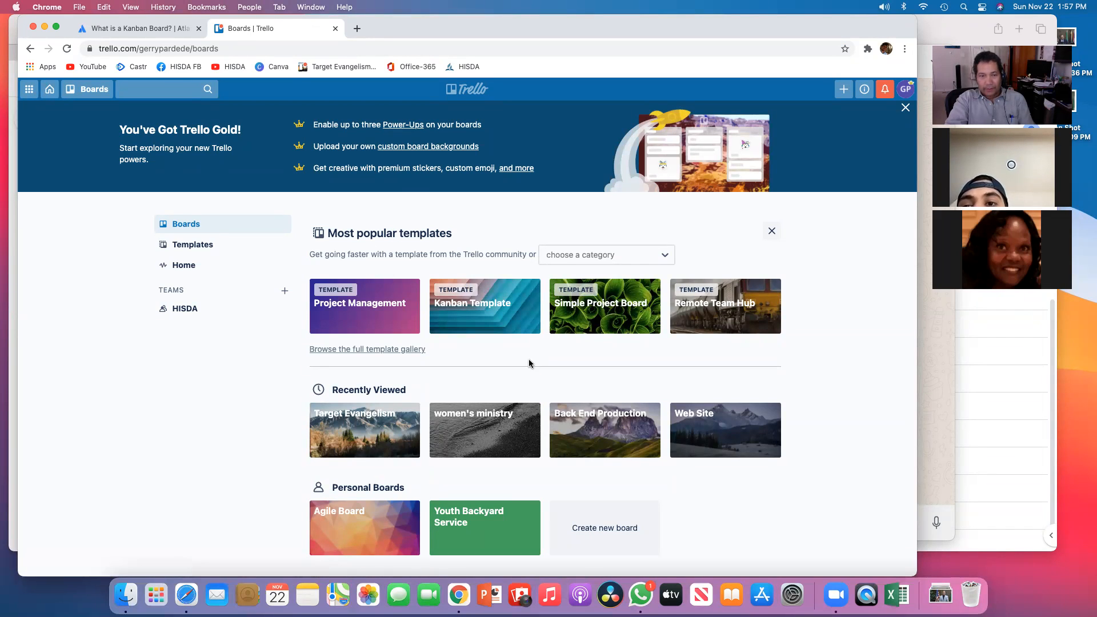
{"action": "scroll", "coordinate": [485, 423], "scroll_direction": "down", "scroll_amount": 2}
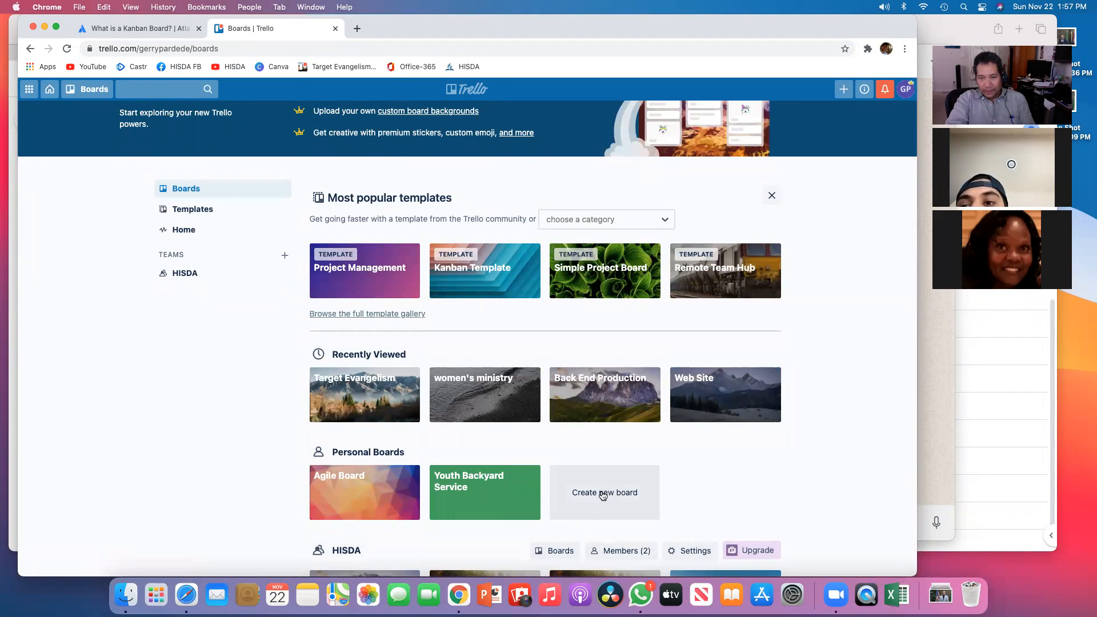
{"action": "left_click", "coordinate": [603, 495]}
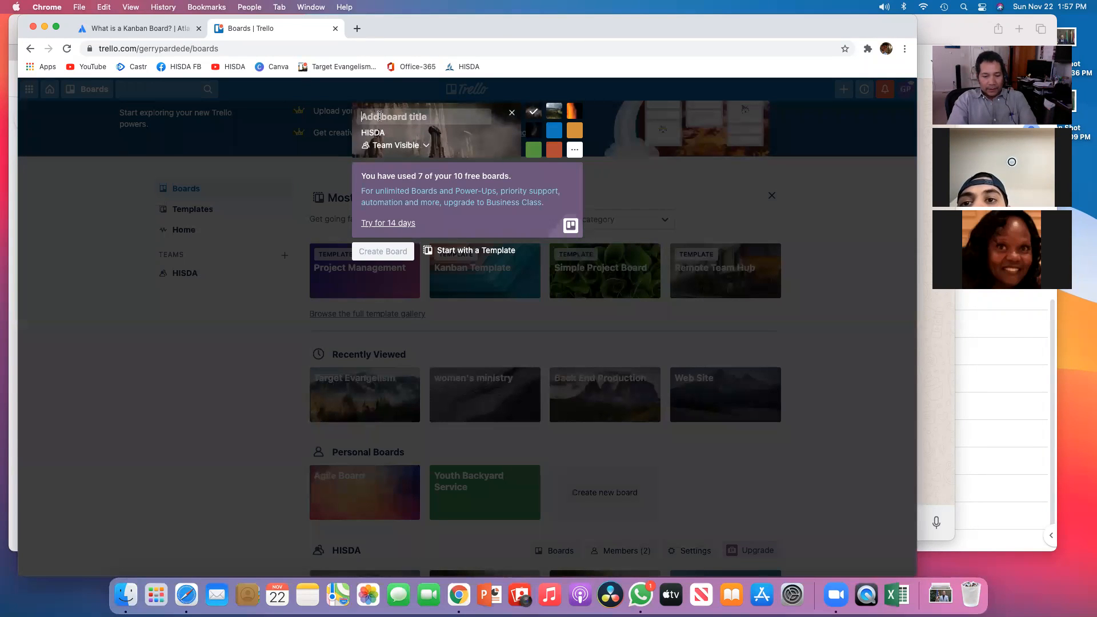
{"action": "type", "text": "Test Board"}
{"action": "left_click", "coordinate": [400, 254]}
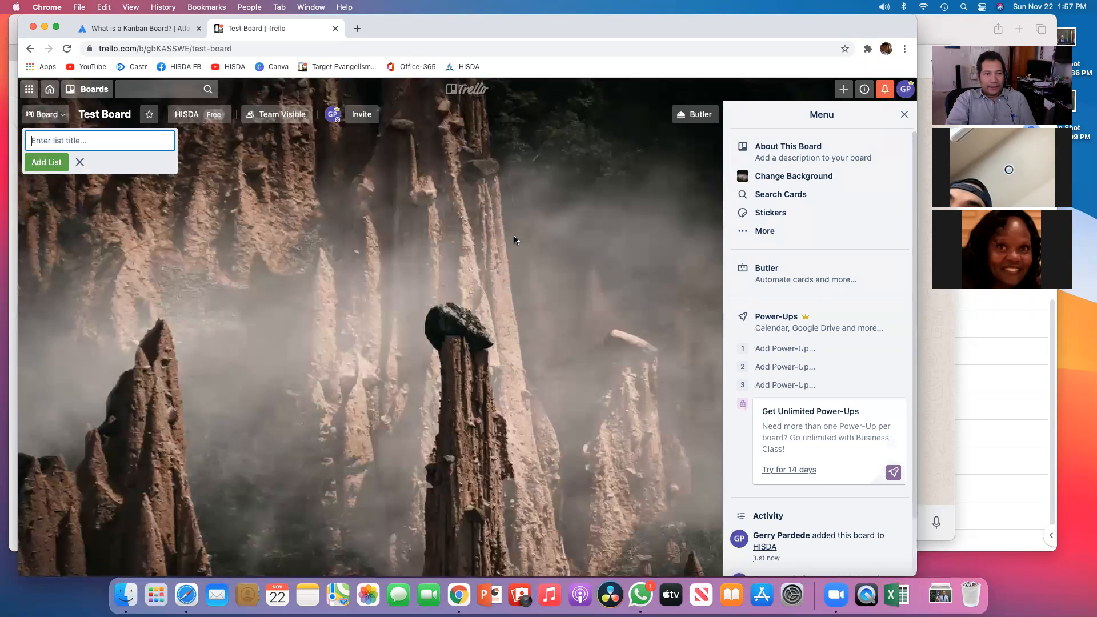
Step: Add three lists named To Do, In Progress and Done to the new board
{"action": "type", "text": "T"}
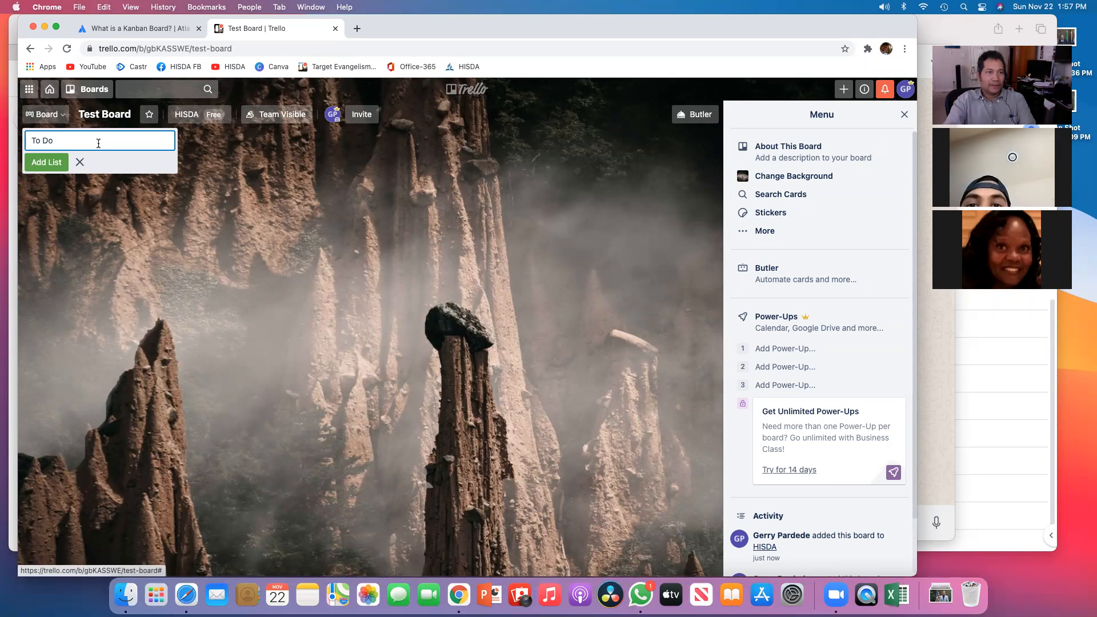
{"action": "type", "text": "o Do"}
{"action": "left_click", "coordinate": [51, 163]}
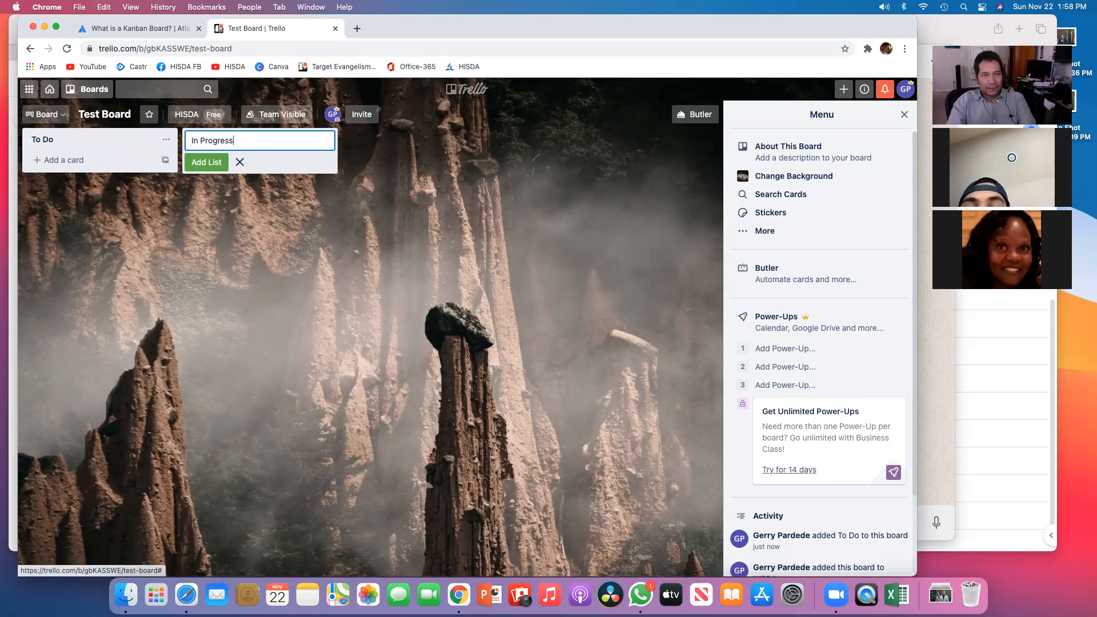
{"action": "left_click", "coordinate": [206, 162]}
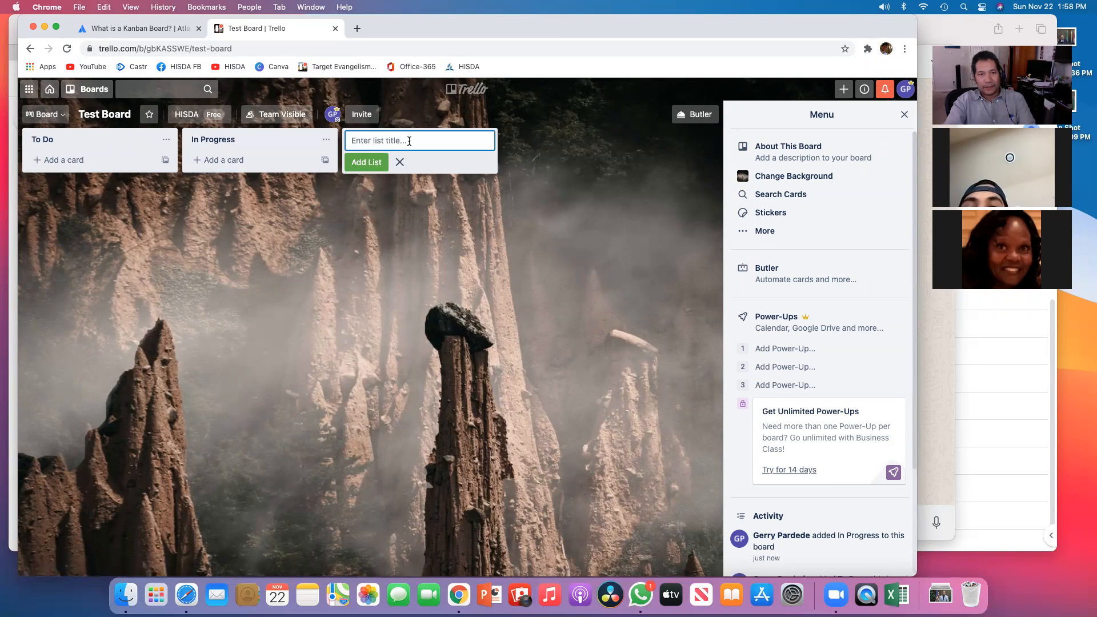
{"action": "type", "text": "Done"}
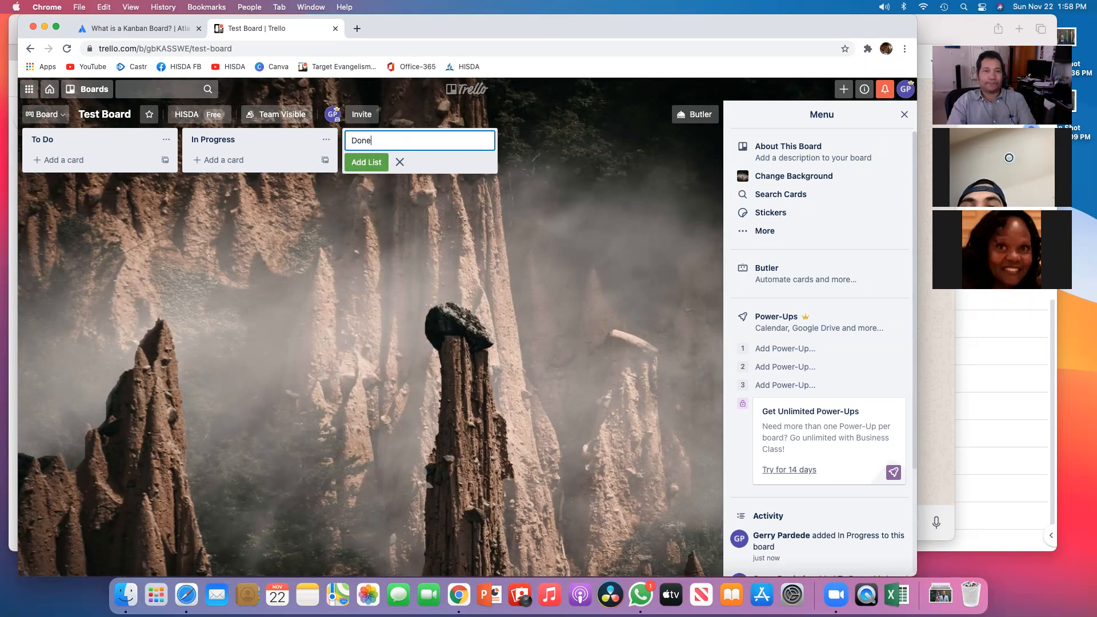
{"action": "key", "text": "Return"}
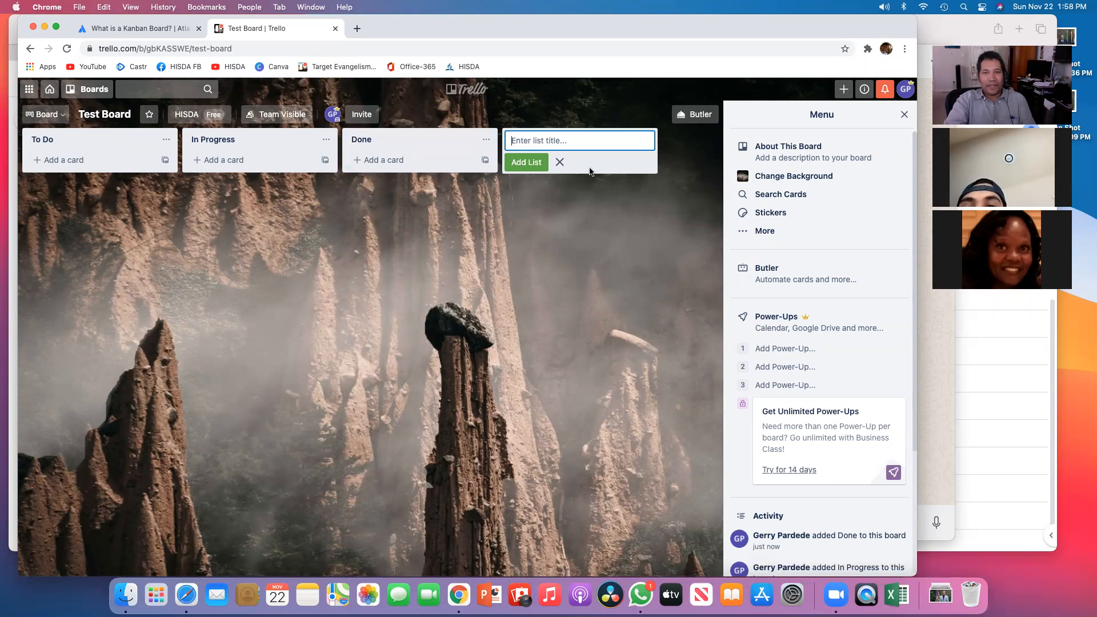
{"action": "left_click", "coordinate": [558, 163]}
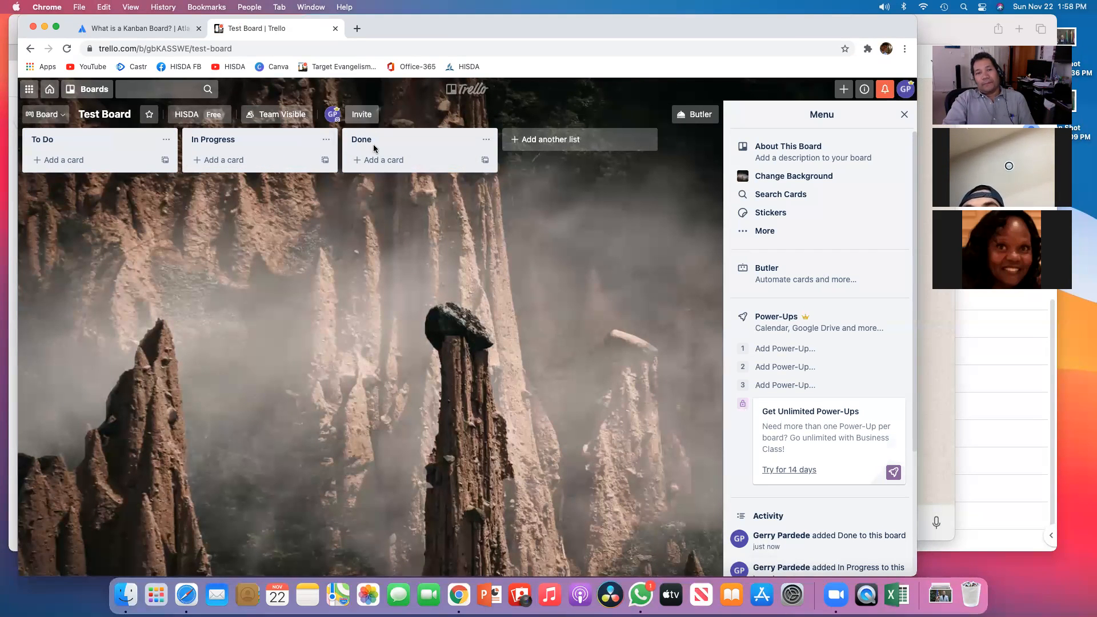
Step: Open the board's Invite To Board dialog and close it
{"action": "left_click", "coordinate": [364, 116]}
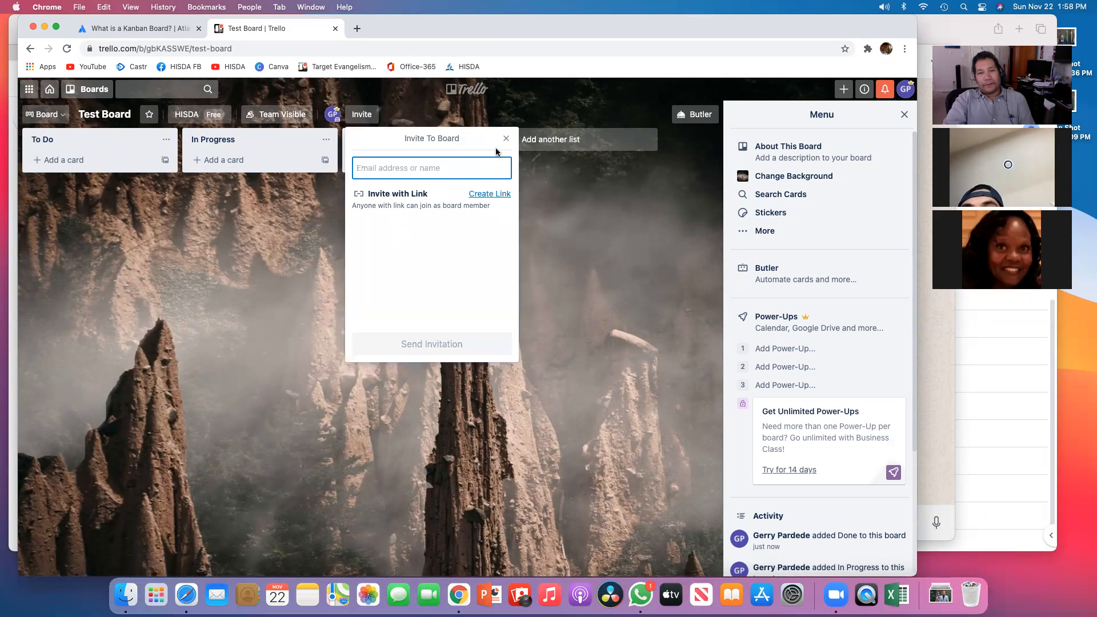
{"action": "left_click", "coordinate": [506, 138]}
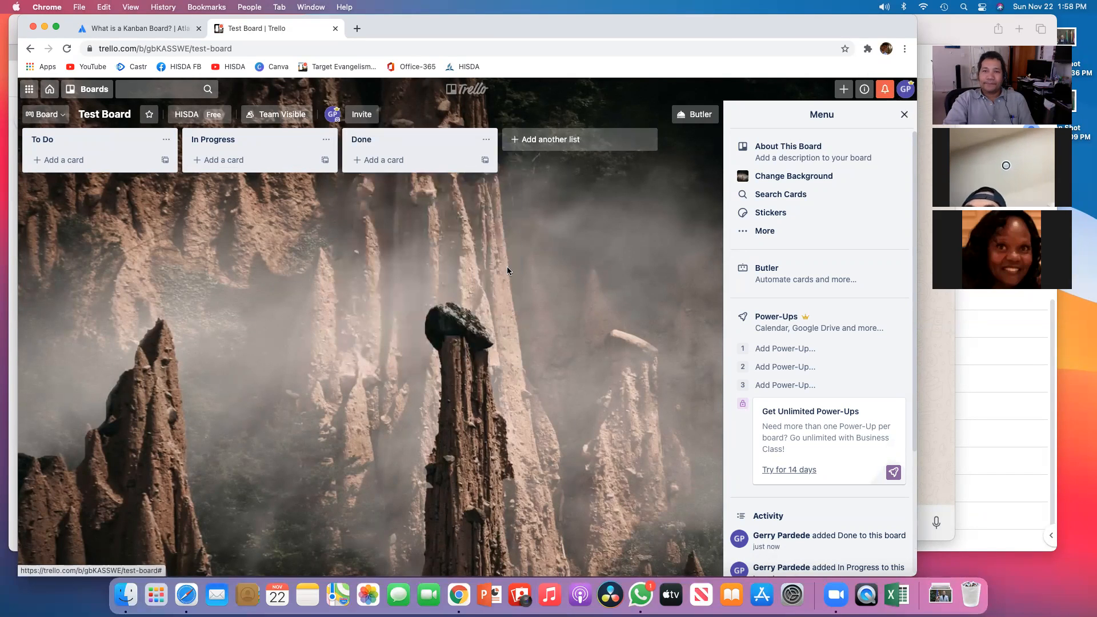